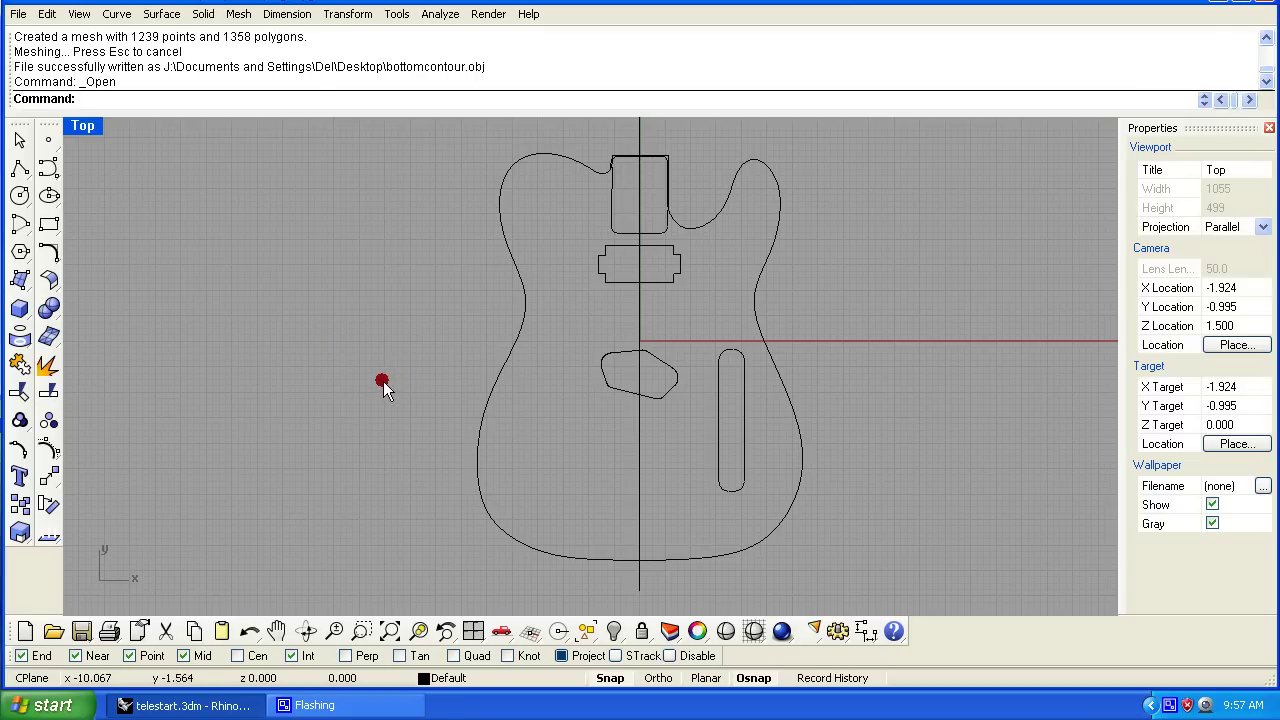
Select the guitar body outline in the Top view
right_drag(383, 383, 338, 383)
scroll(335, 385, down, 2)
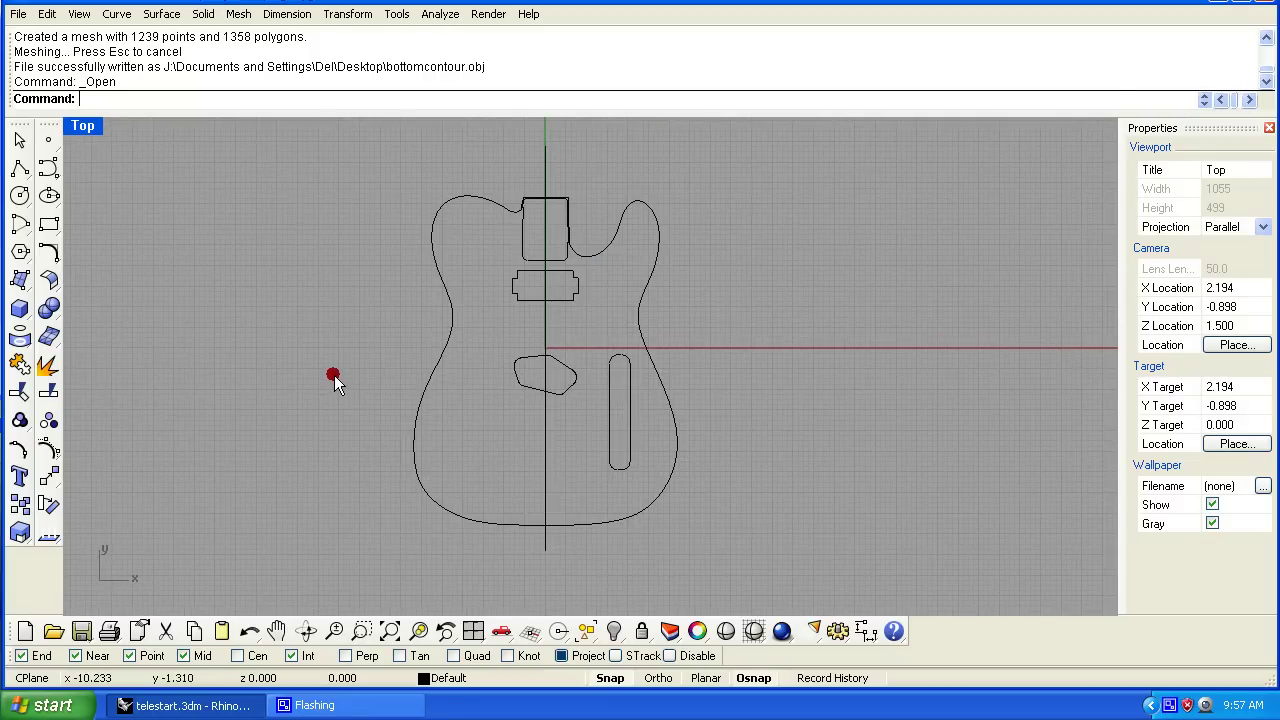
scroll(335, 385, up, 1)
right_drag(336, 376, 320, 400)
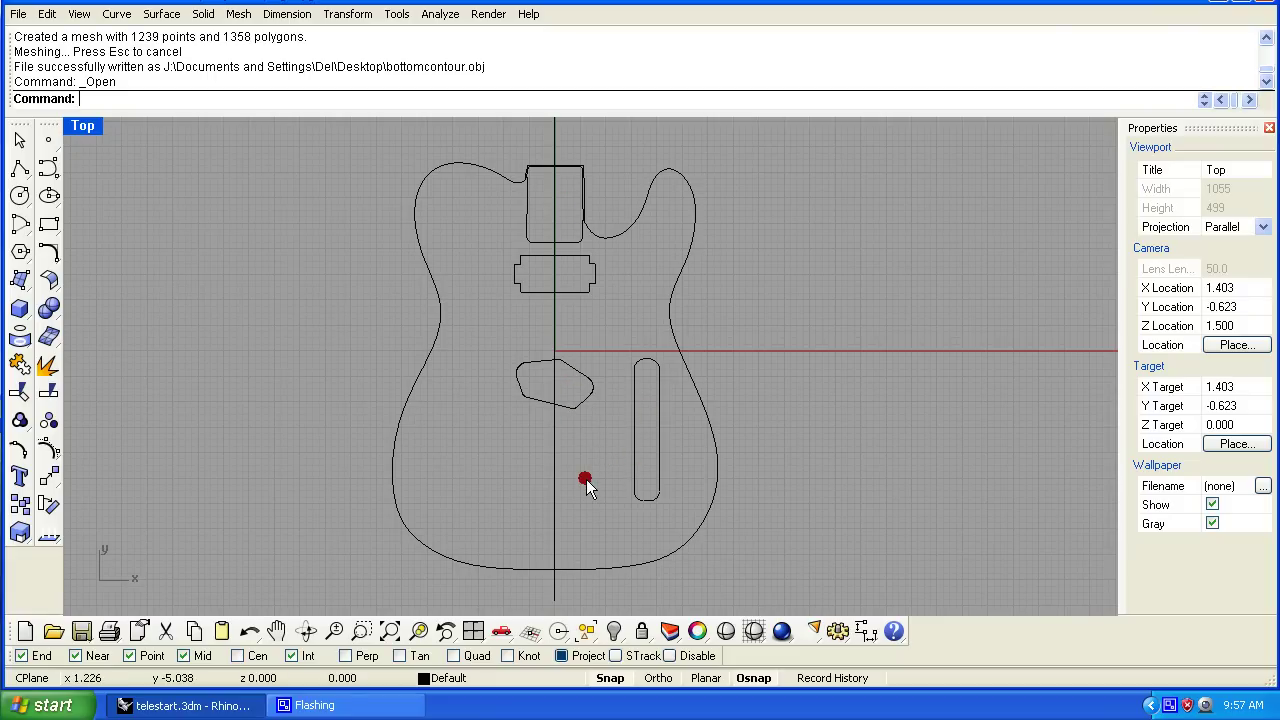
click(655, 567)
right_drag(256, 365, 280, 355)
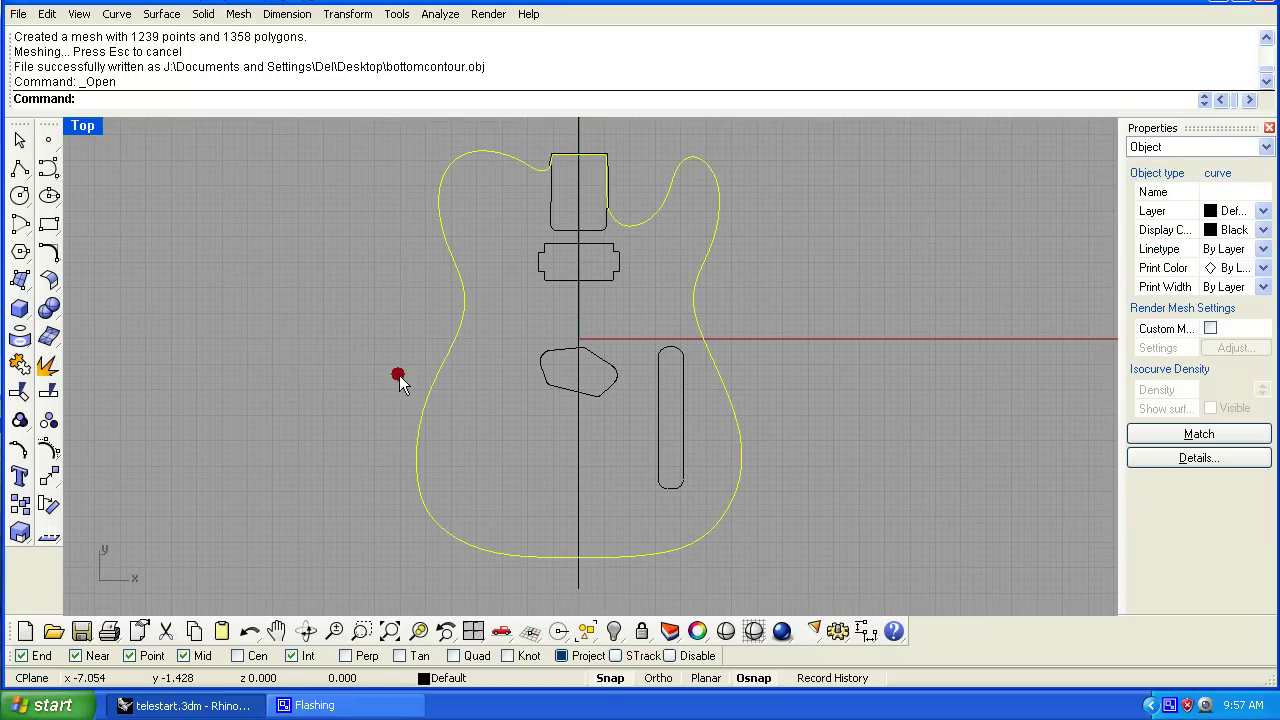
scroll(531, 437, up, 4)
scroll(480, 420, down, 4)
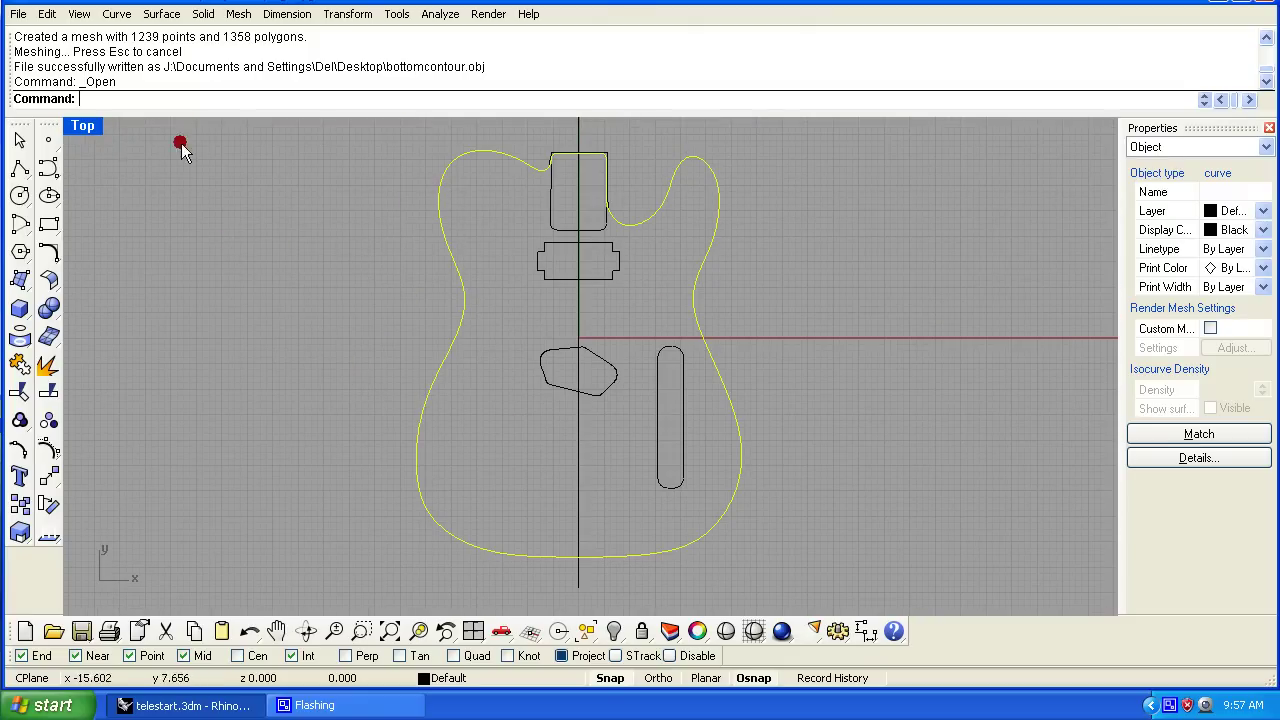
double_click(79, 126)
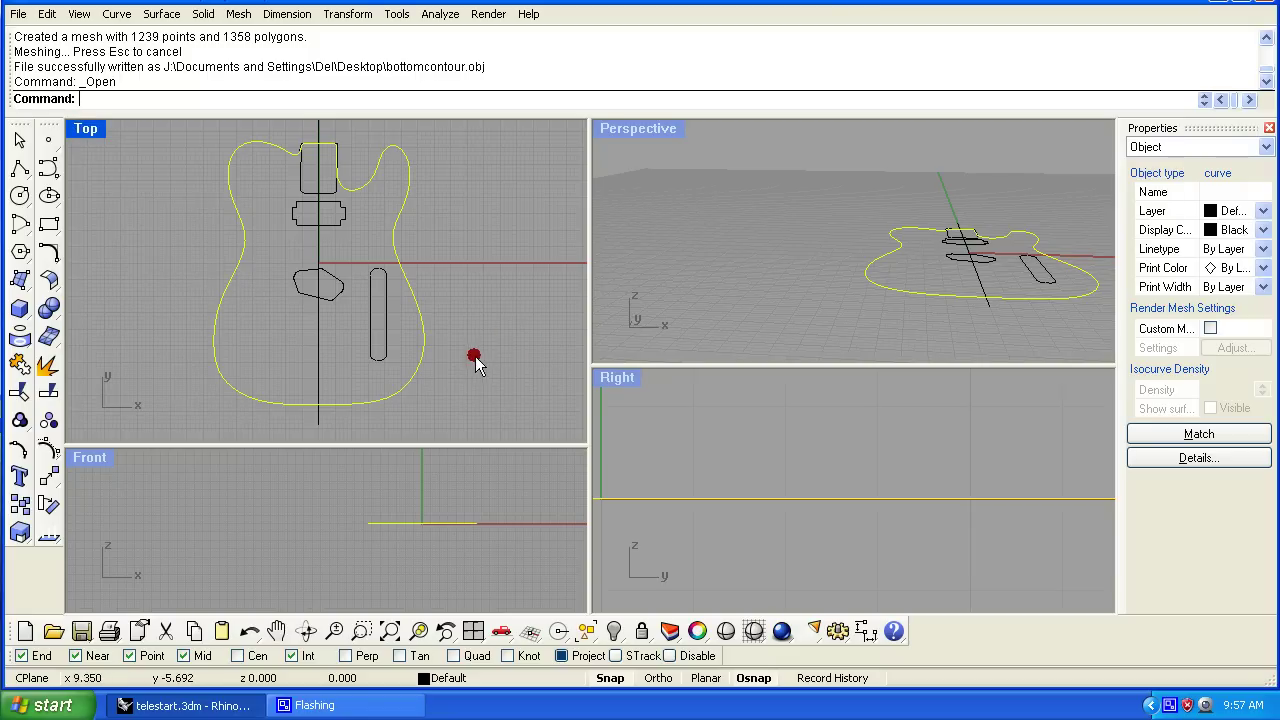
key(Left)
key(Left)
key(Up)
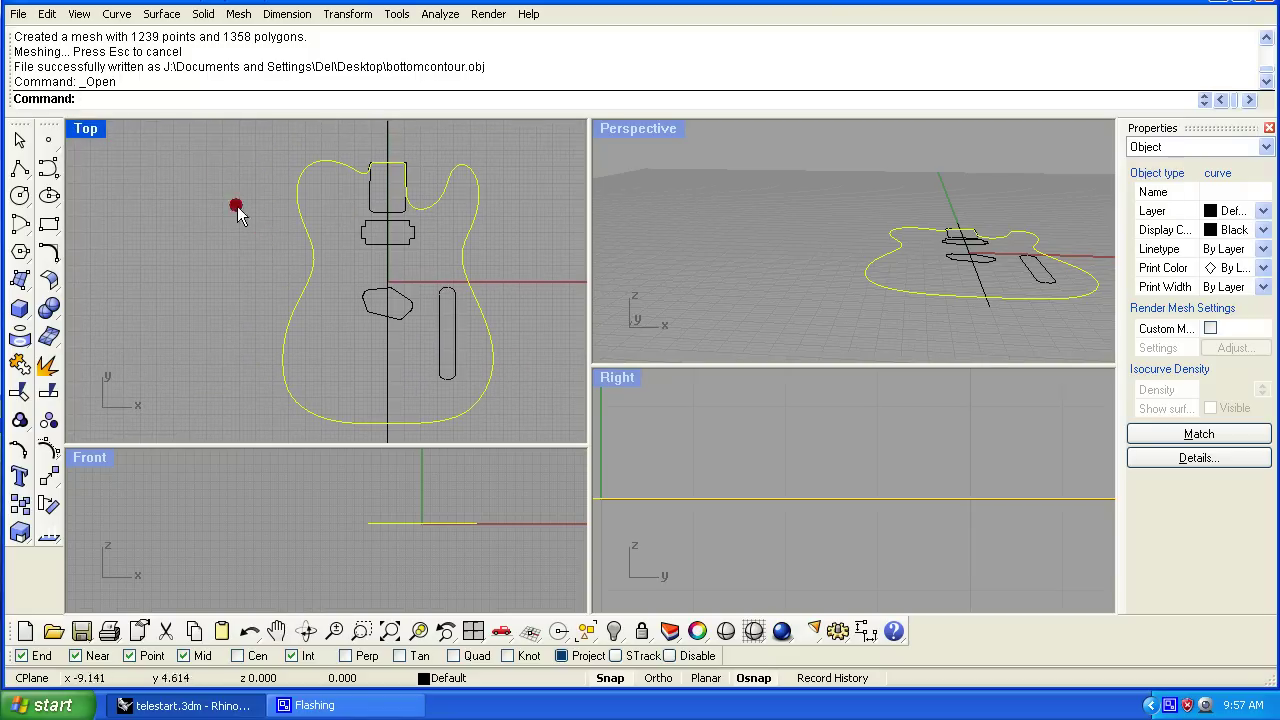
Extrude the outline straight downward by 1.65 with Cap=Yes, using the Right view for direction
click(160, 15)
mouse_move(217, 250)
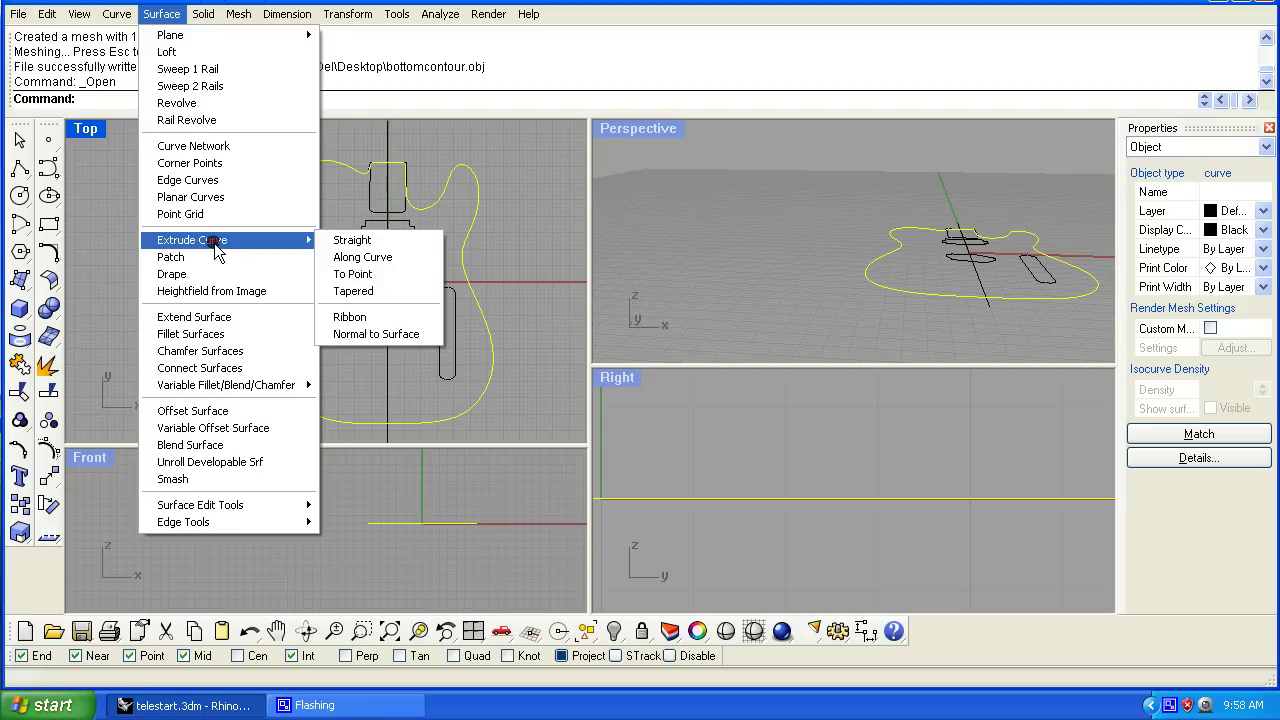
click(364, 242)
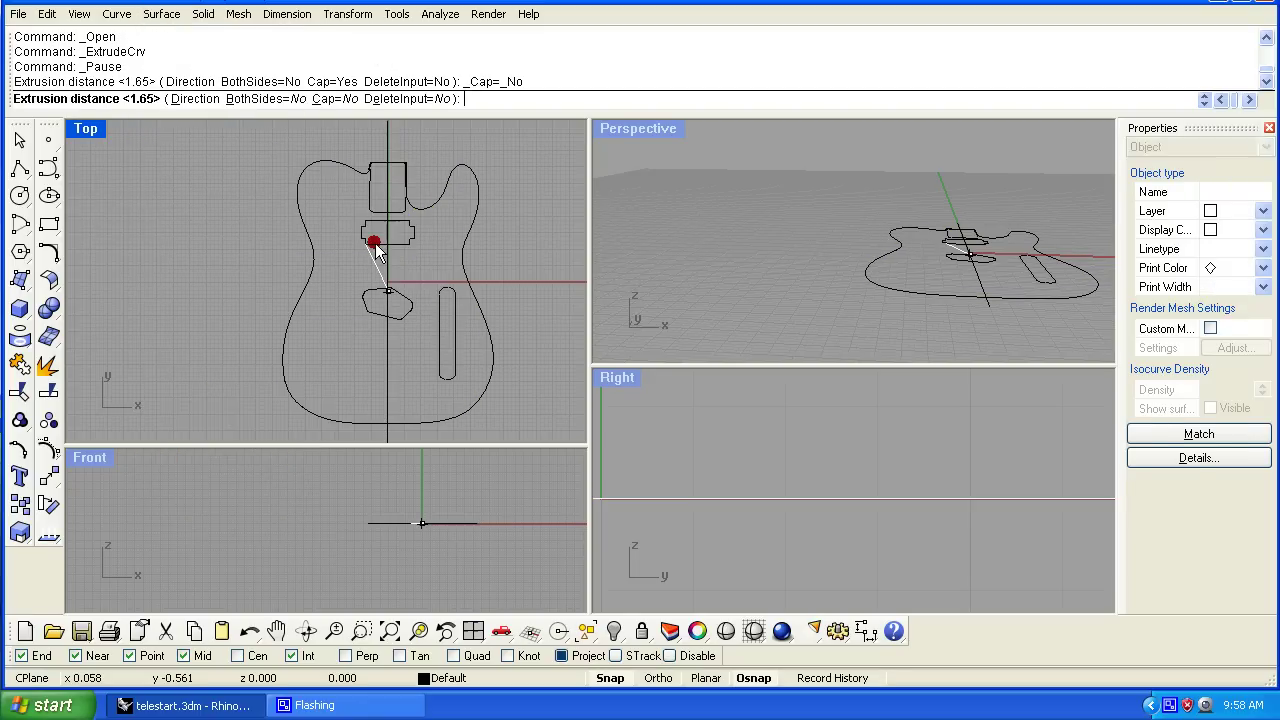
double_click(617, 378)
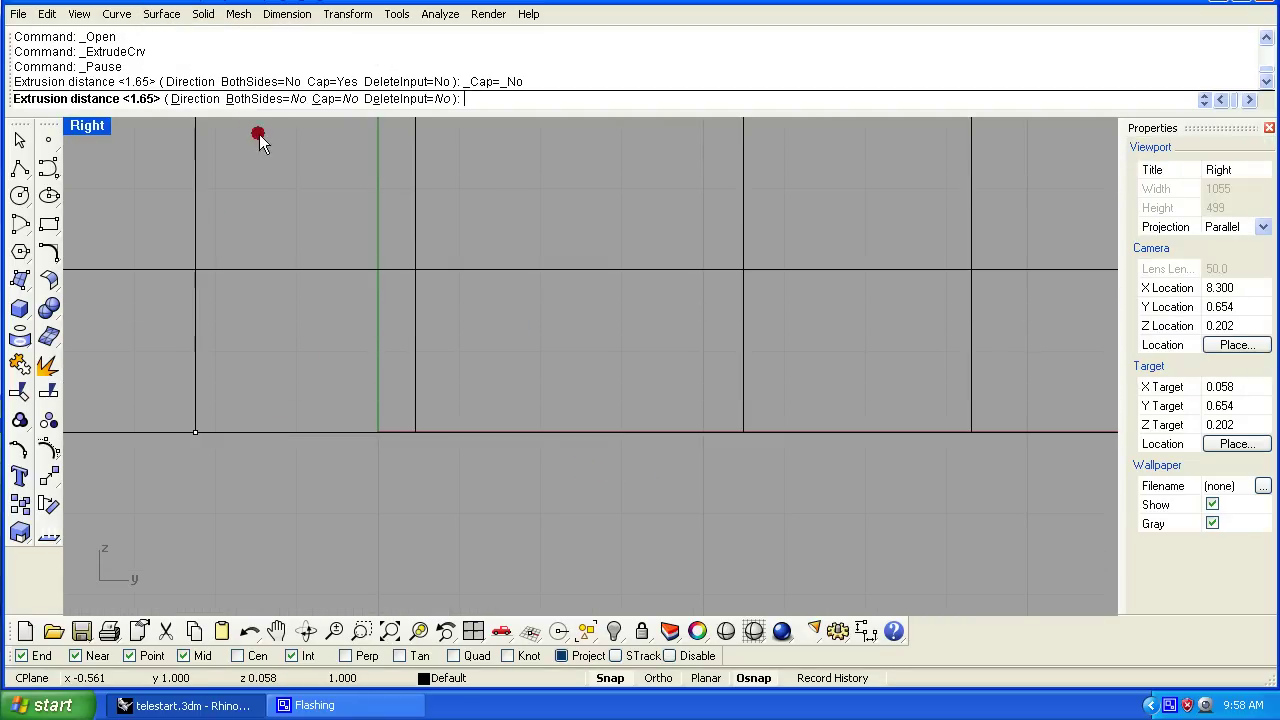
click(336, 99)
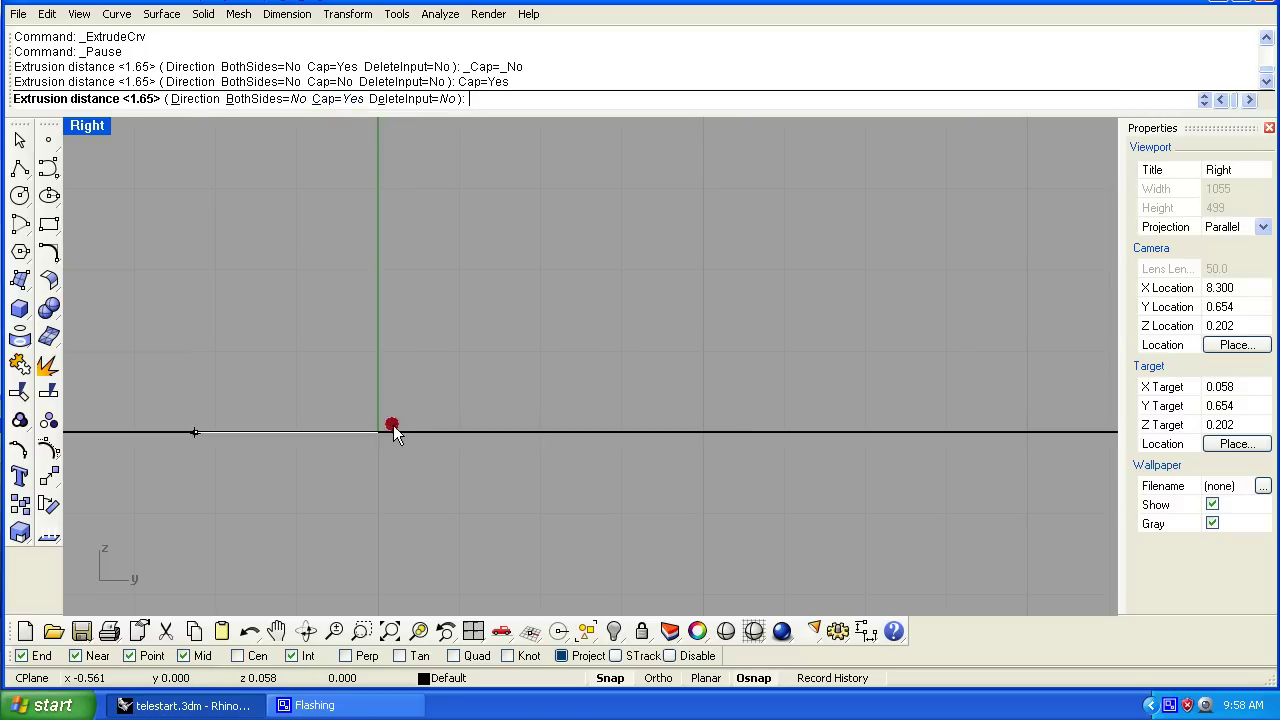
click(193, 99)
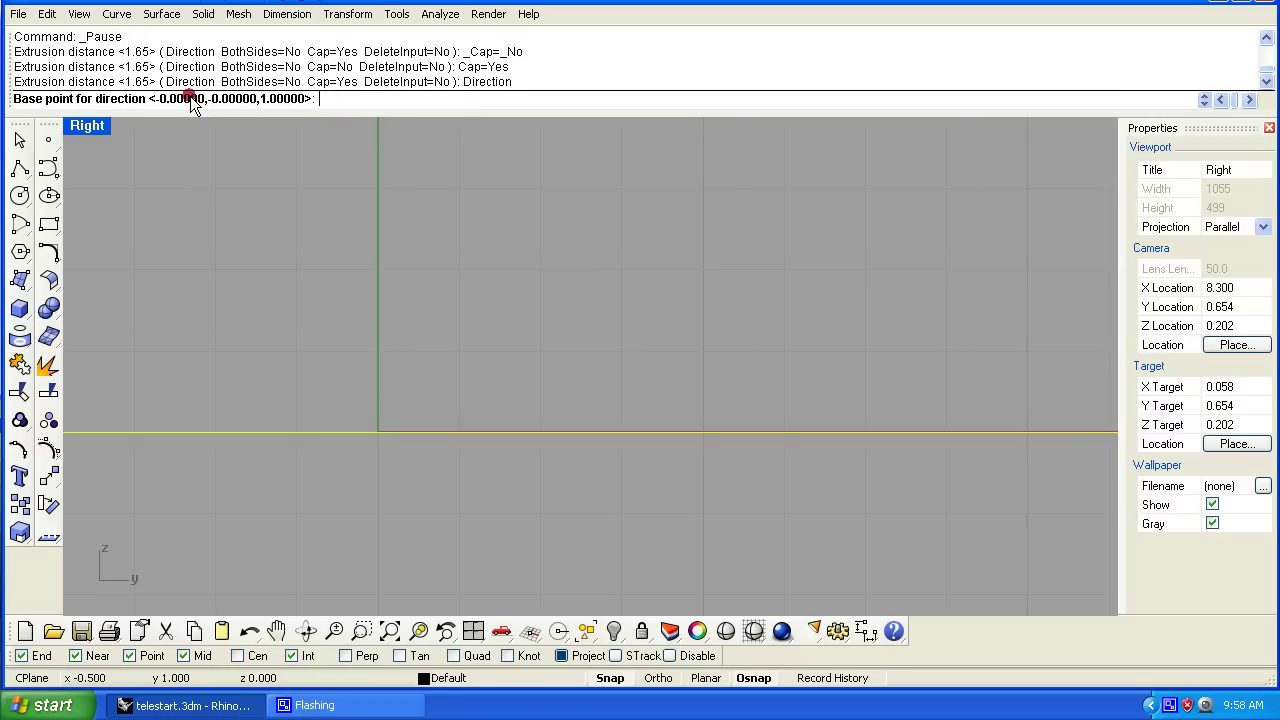
mouse_move(508, 365)
right_down()
mouse_move(535, 343)
mouse_move(513, 344)
right_up()
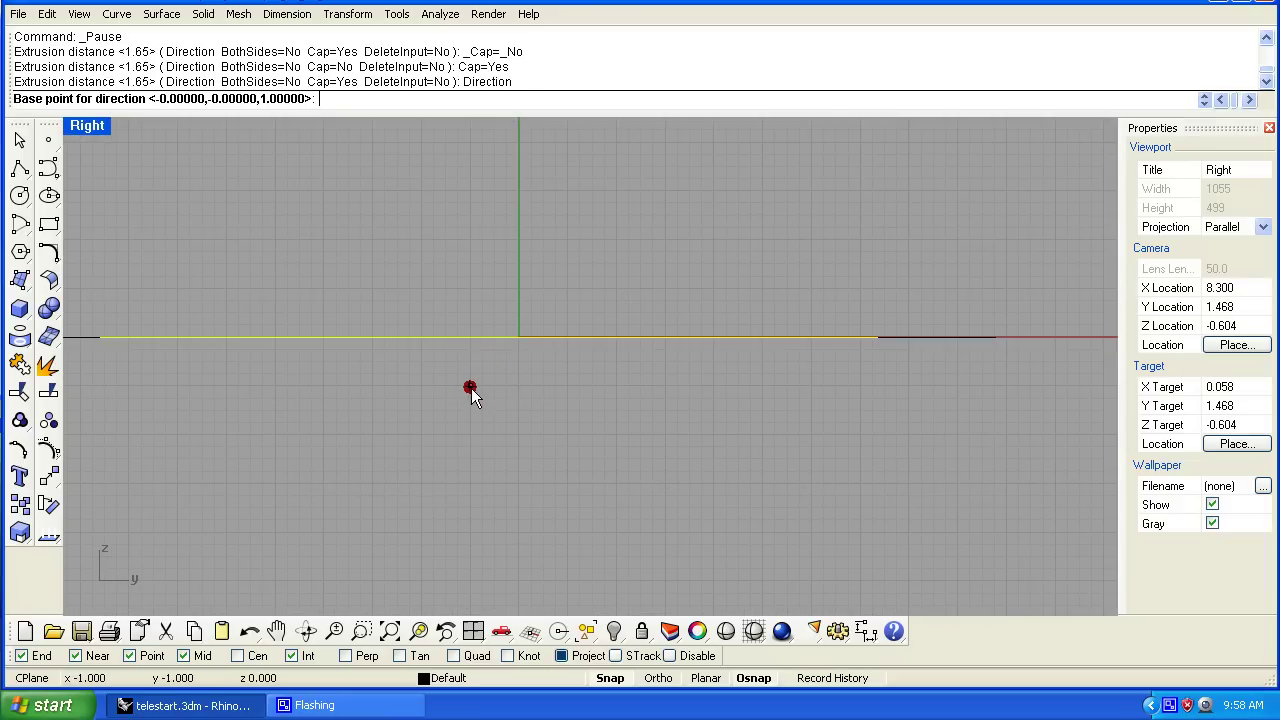
click(470, 387)
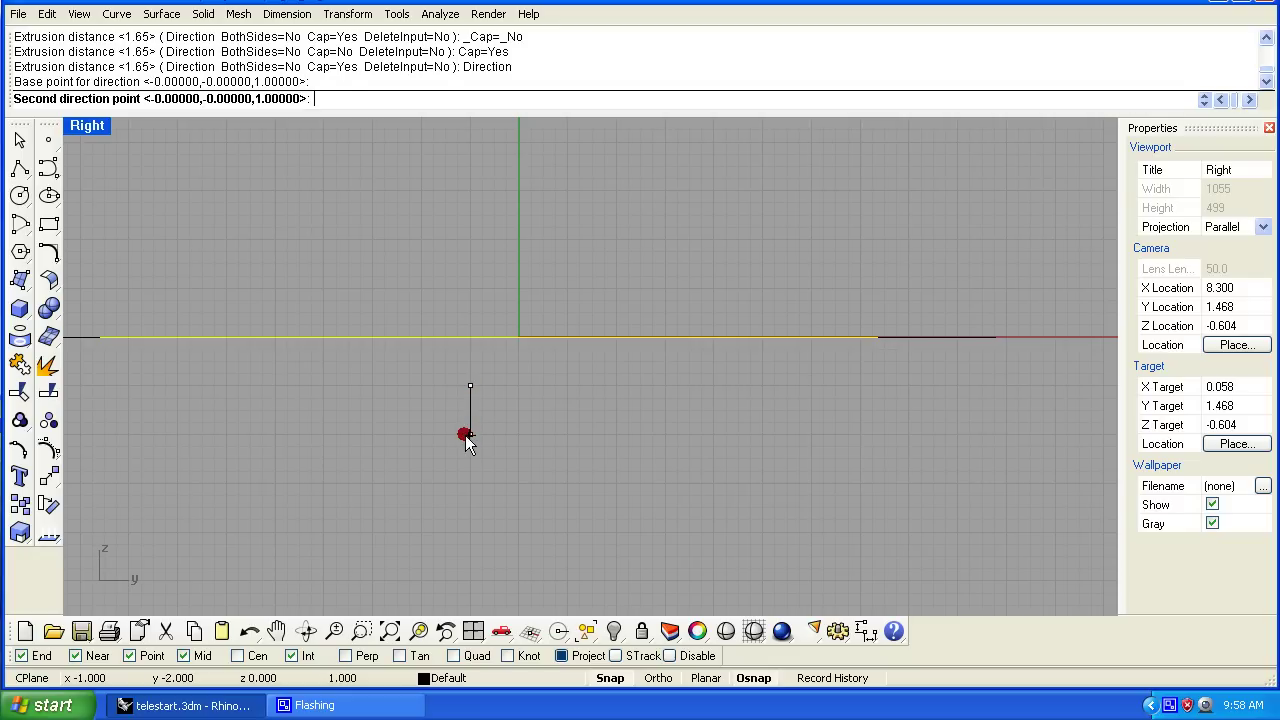
click(465, 435)
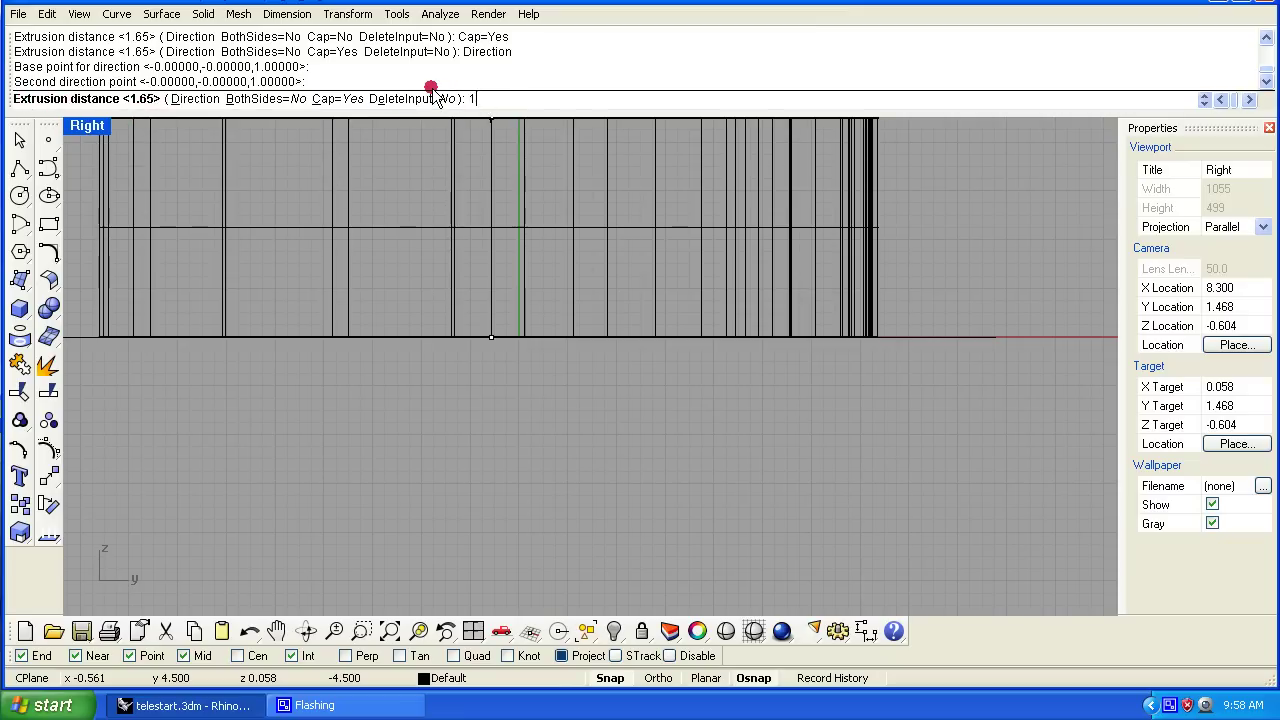
text(.65)
key(Return)
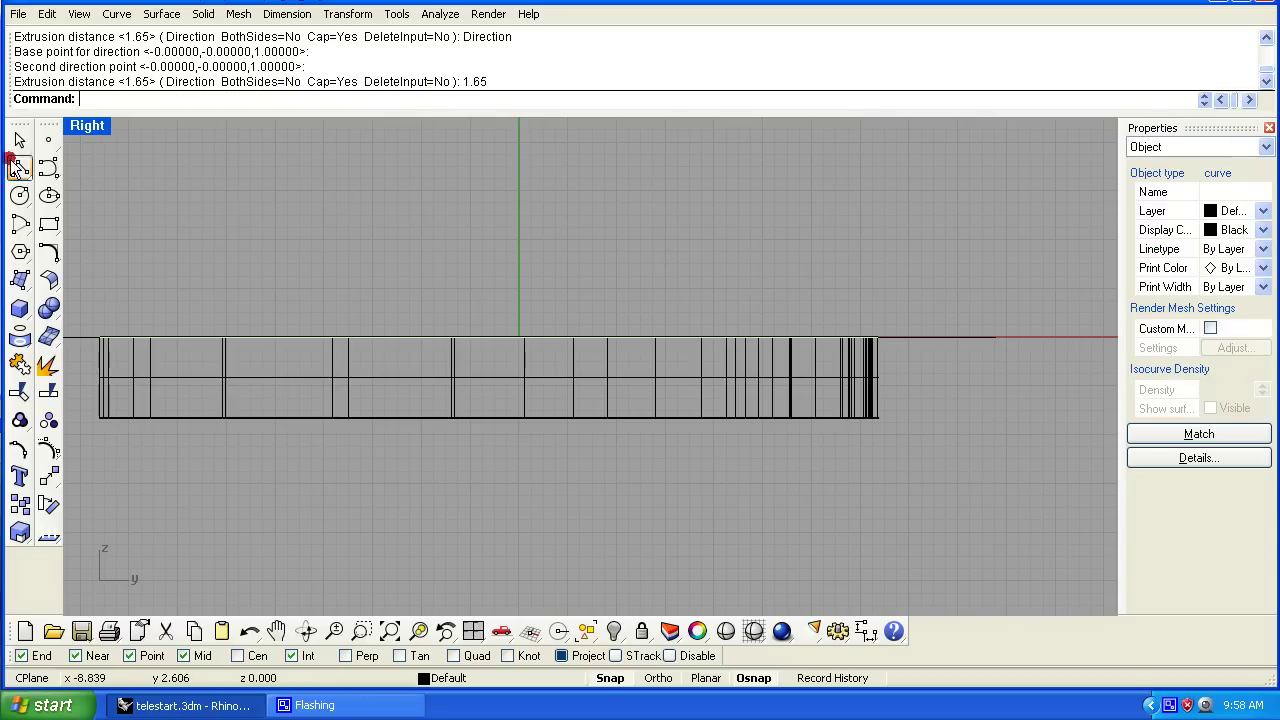
Orbit the maximized Perspective view to check the 1.65-thick body from above and below, then restore four views
double_click(84, 128)
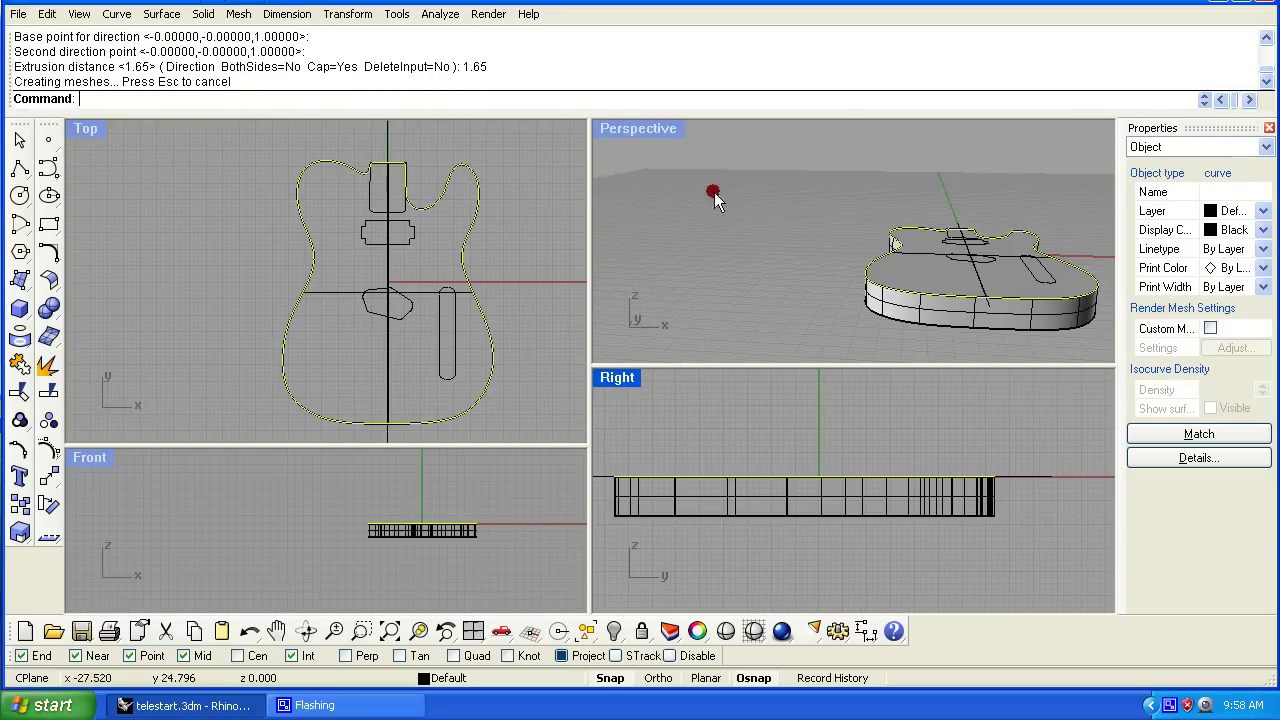
double_click(655, 129)
right_drag(538, 334, 397, 174)
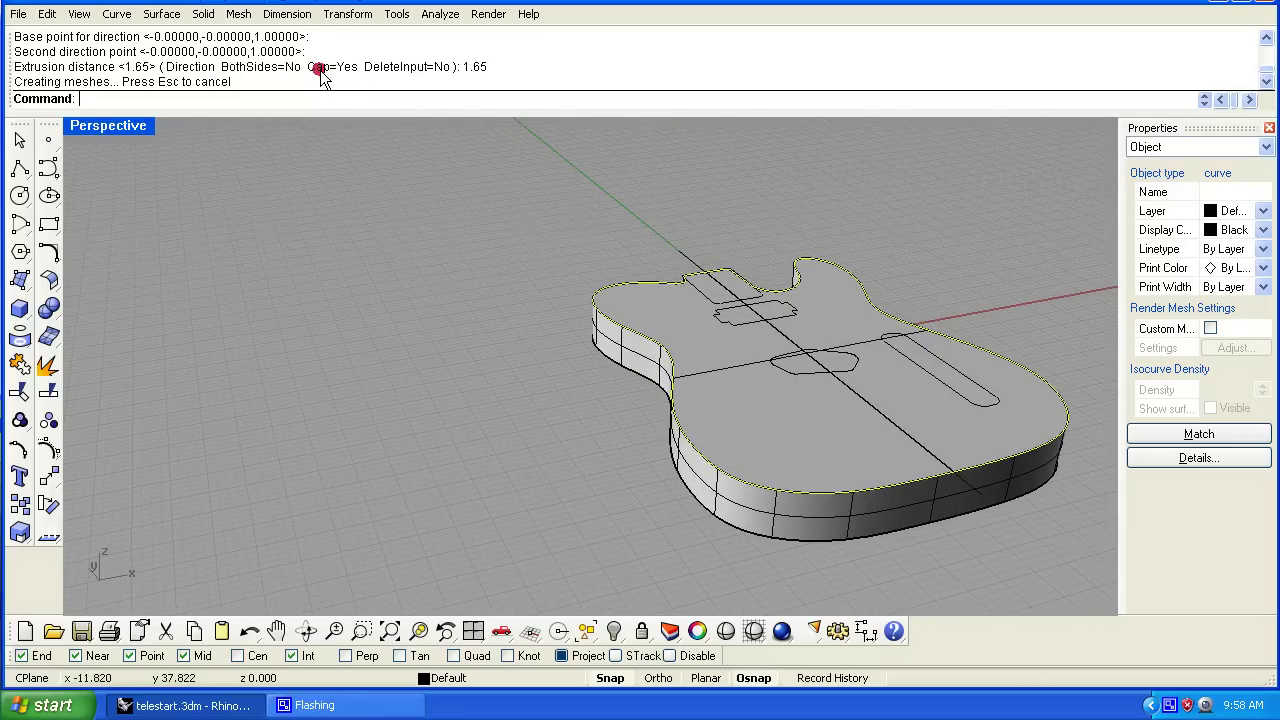
right_drag(760, 366, 648, 366)
scroll(610, 318, up, 2)
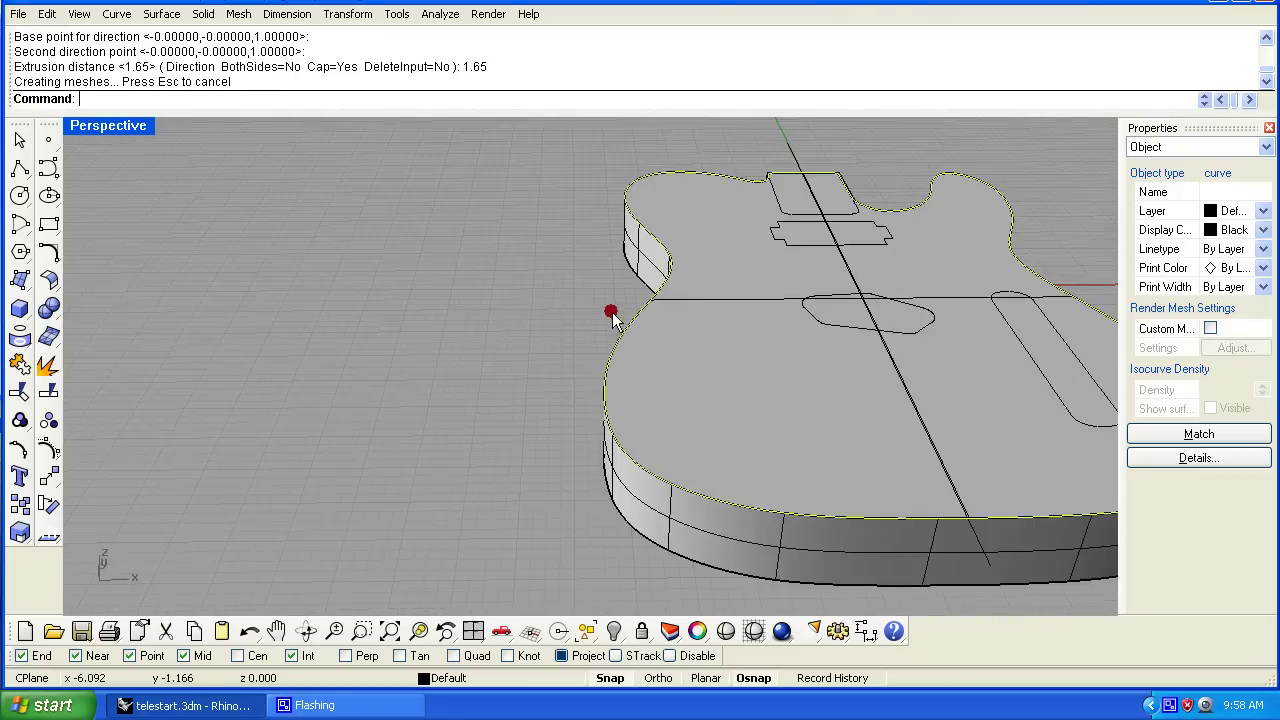
double_click(108, 125)
right_drag(271, 285, 273, 210)
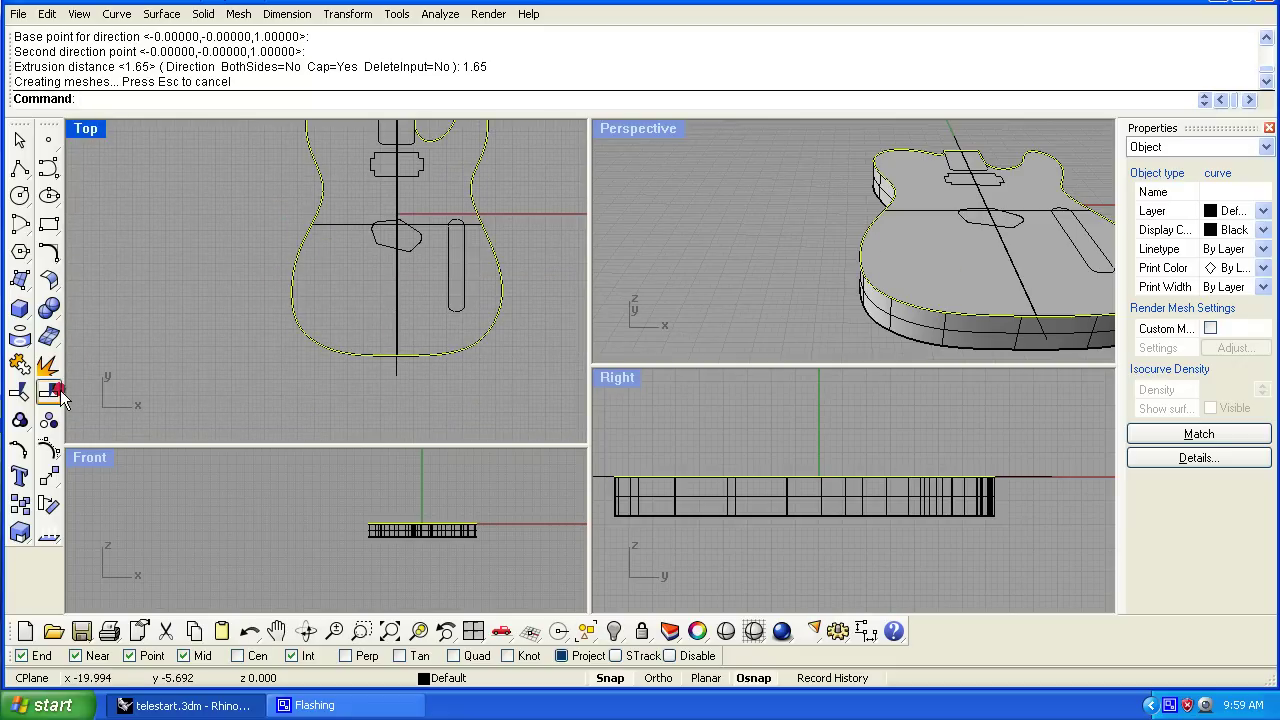
Draw a four-corner rectangular surface left of the guitar body in the Top view and select it
click(22, 282)
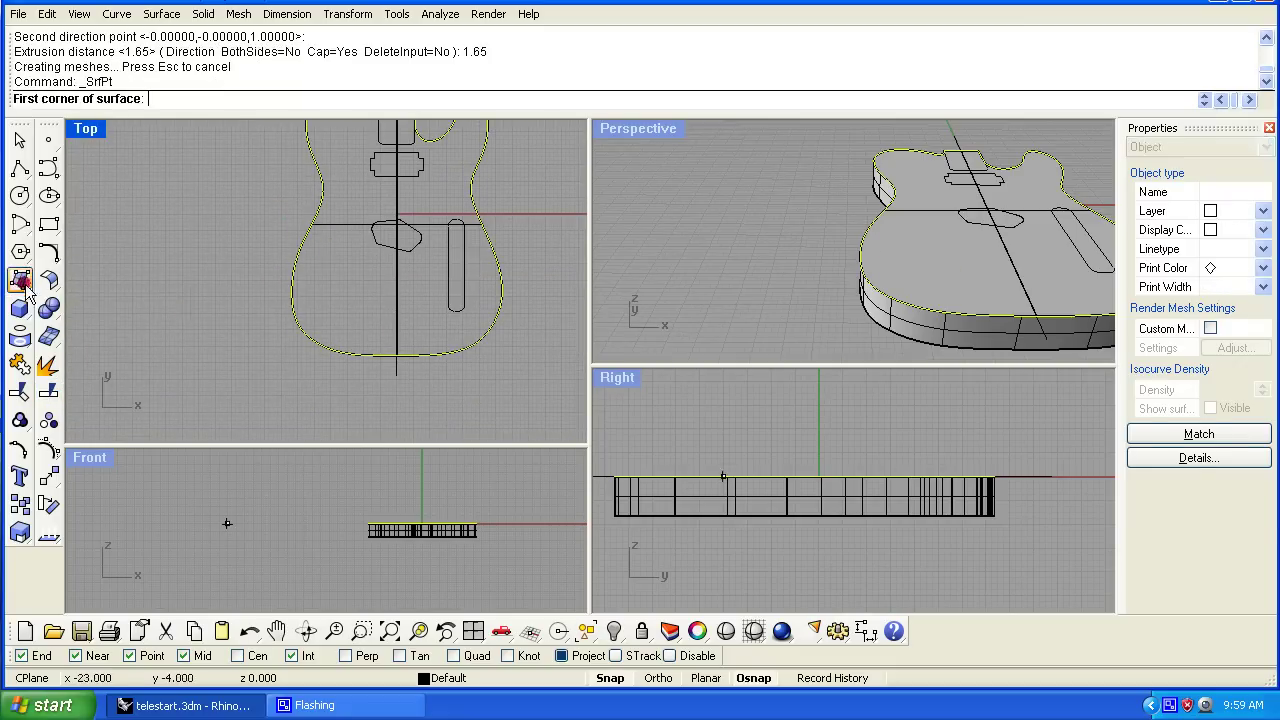
scroll(257, 277, up, 4)
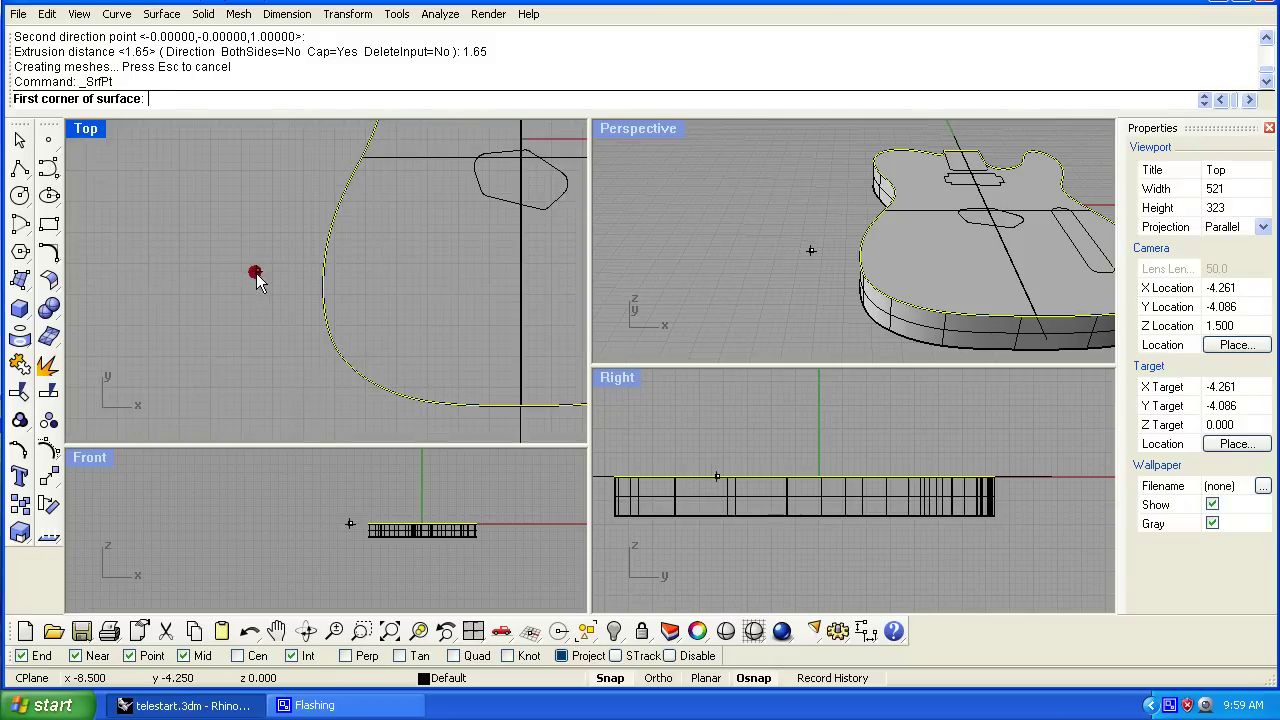
double_click(84, 129)
scroll(331, 277, down, 3)
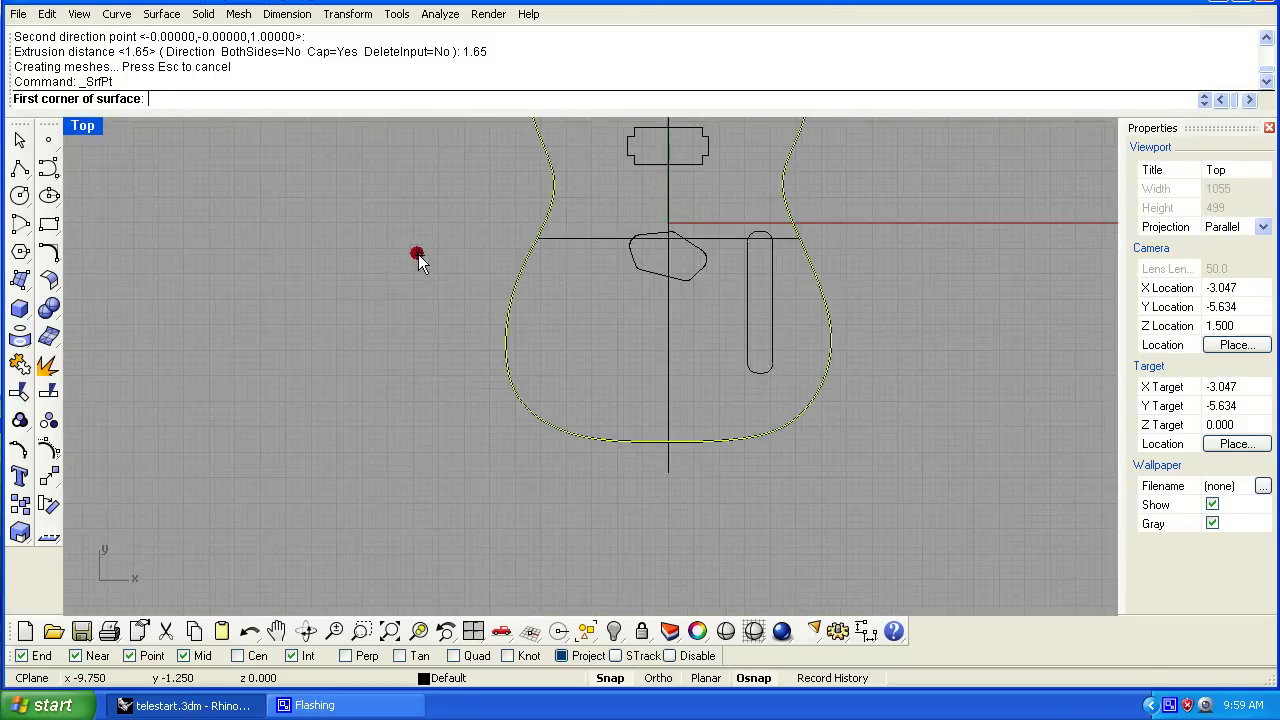
scroll(417, 255, up, 1)
click(412, 216)
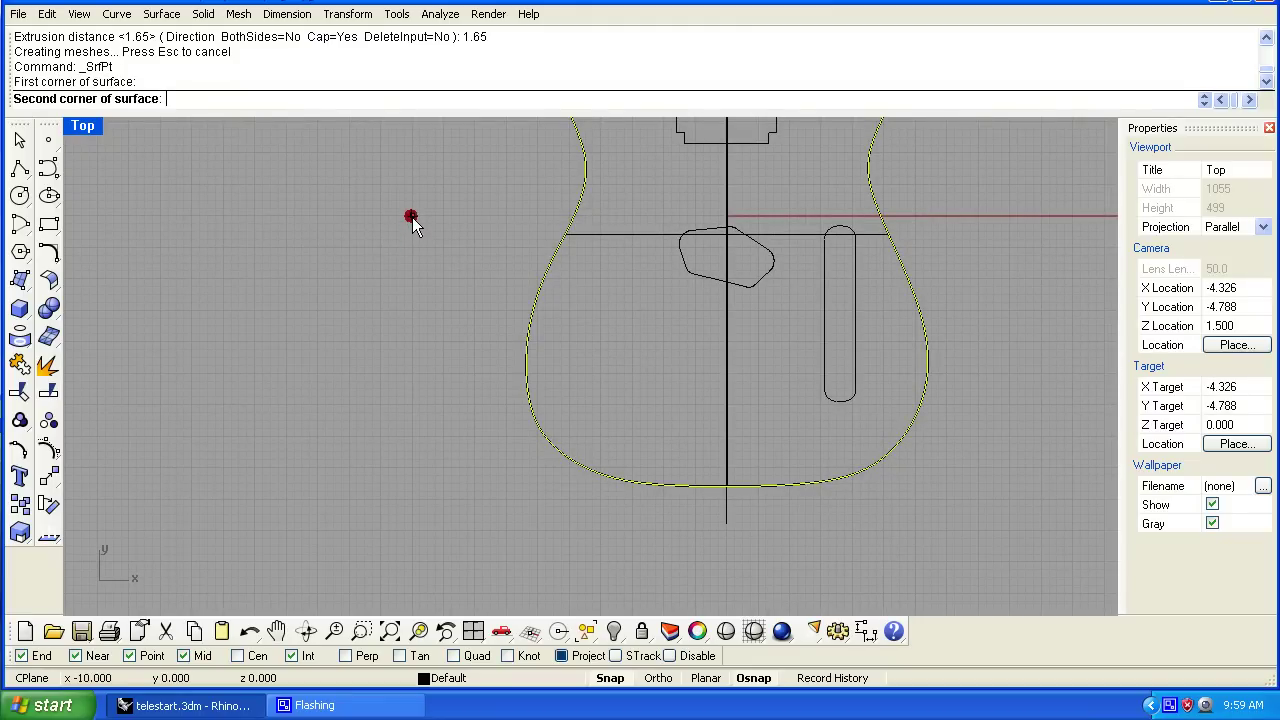
click(412, 531)
click(160, 531)
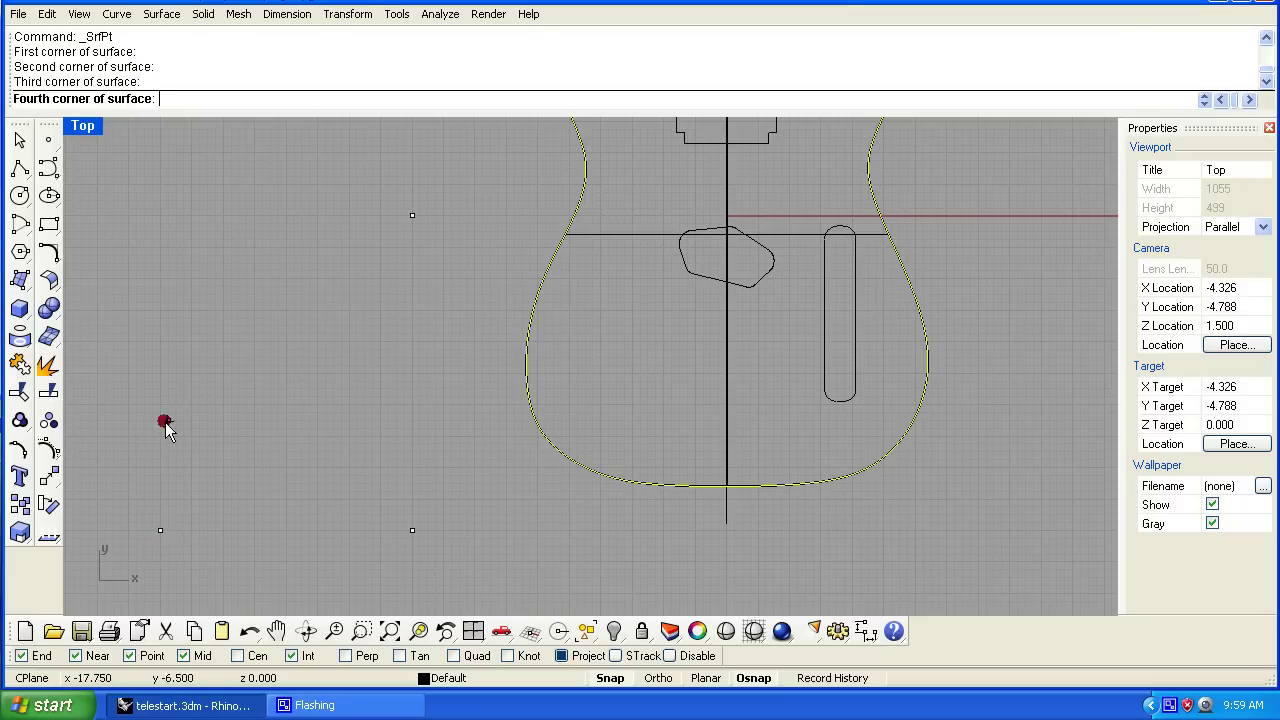
click(160, 216)
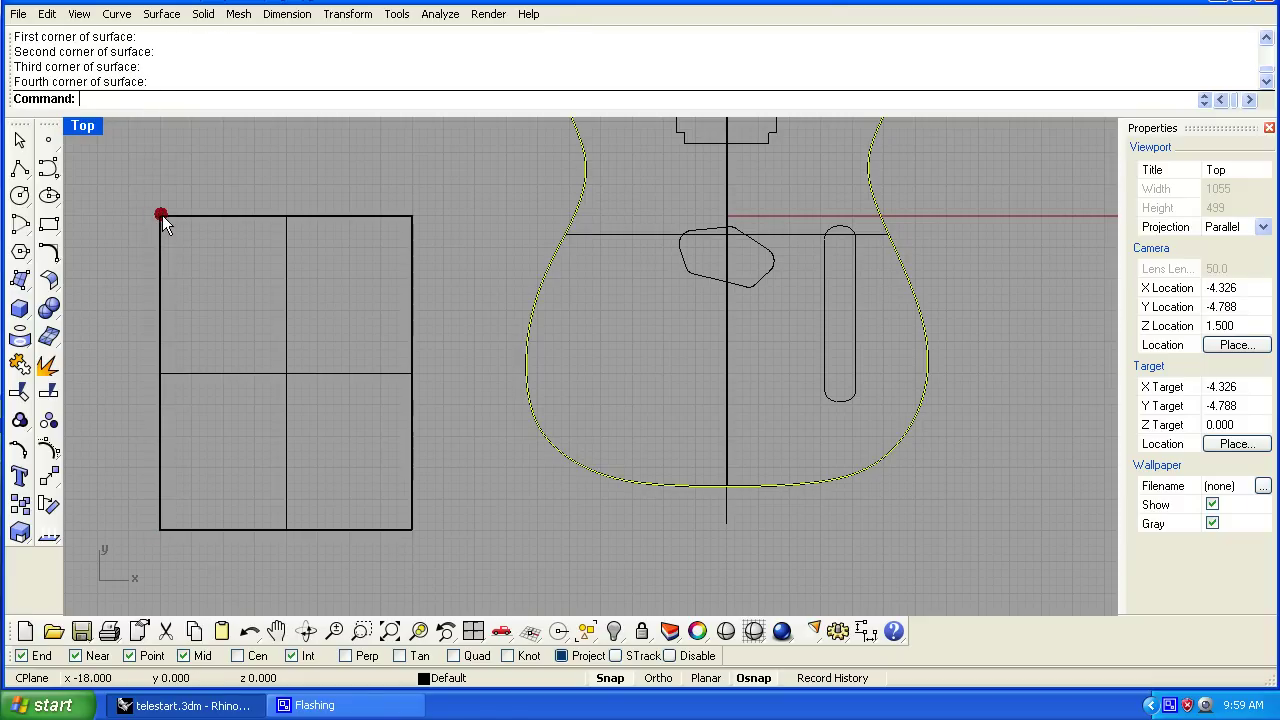
scroll(409, 342, down, 2)
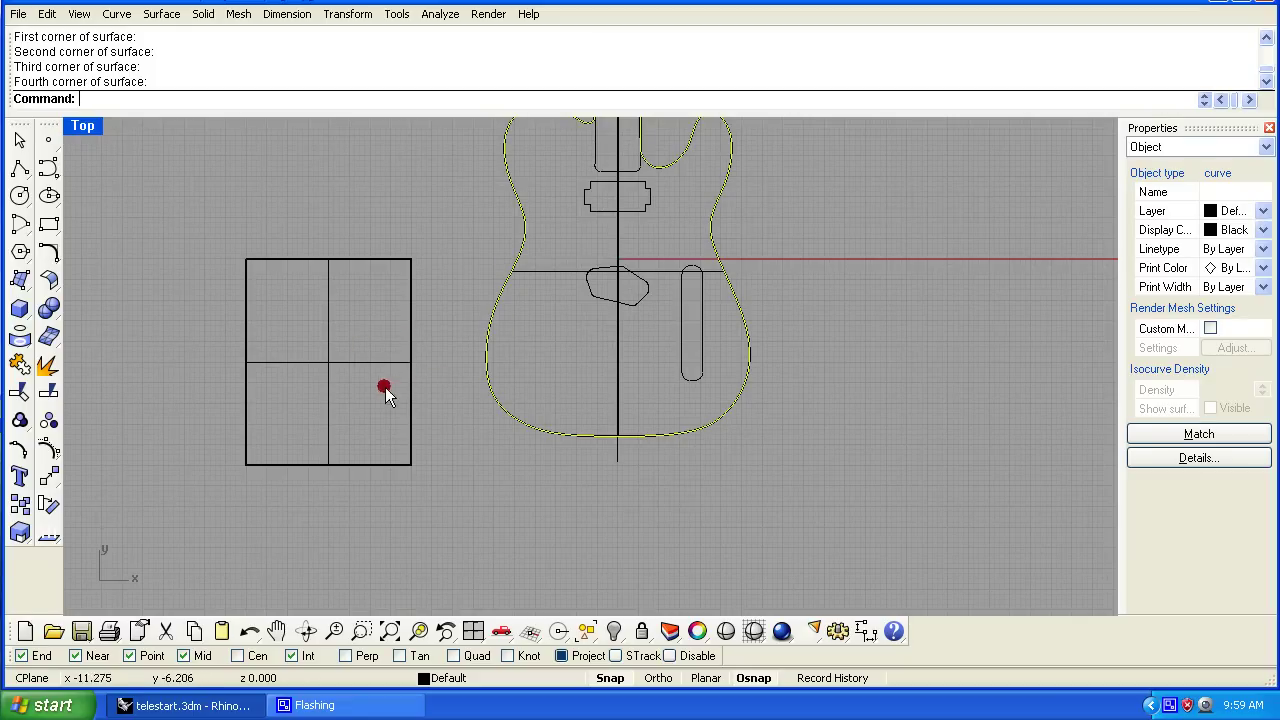
click(328, 356)
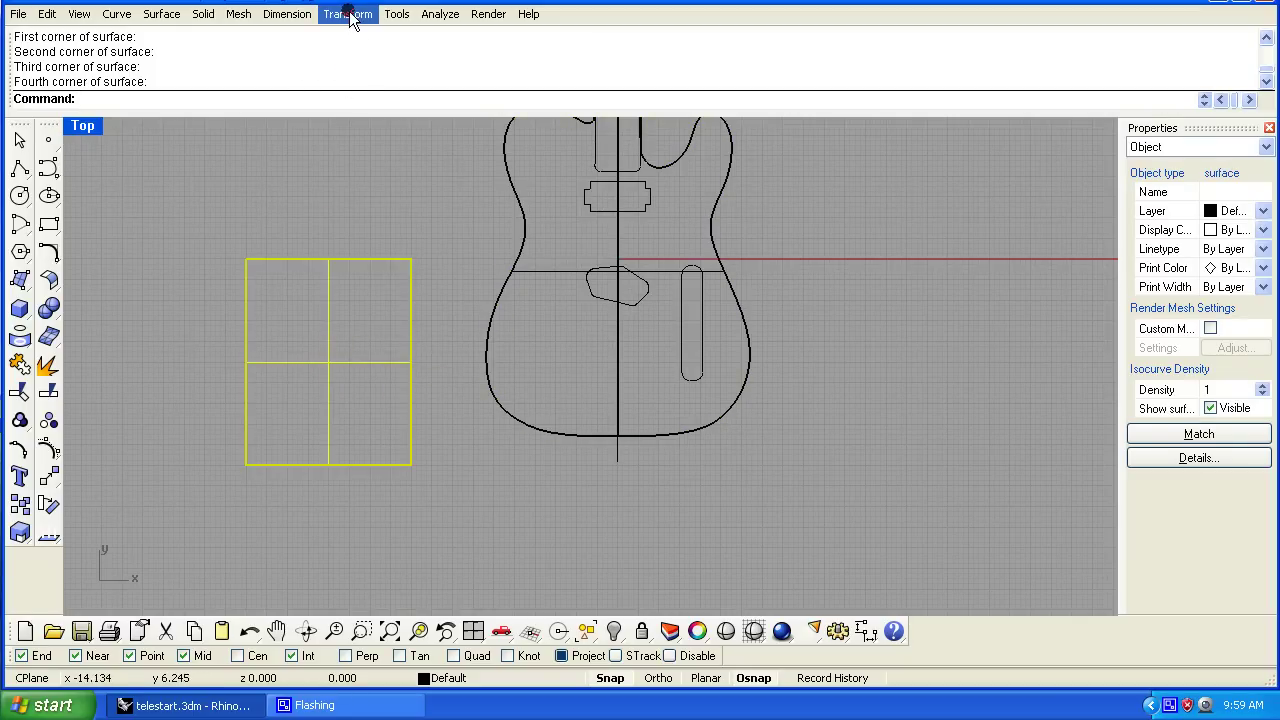
double_click(80, 126)
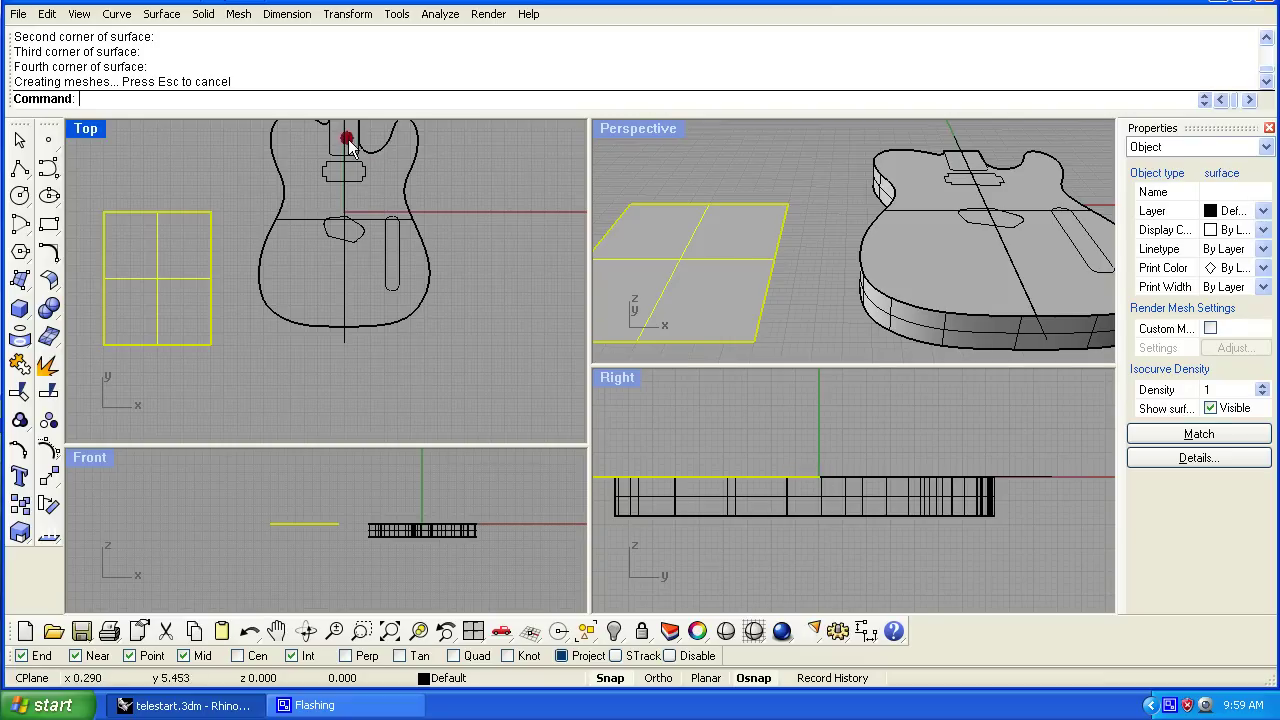
Bend the rectangle along a right-to-left edge spine so it curves downward, judged in the Front view
click(347, 15)
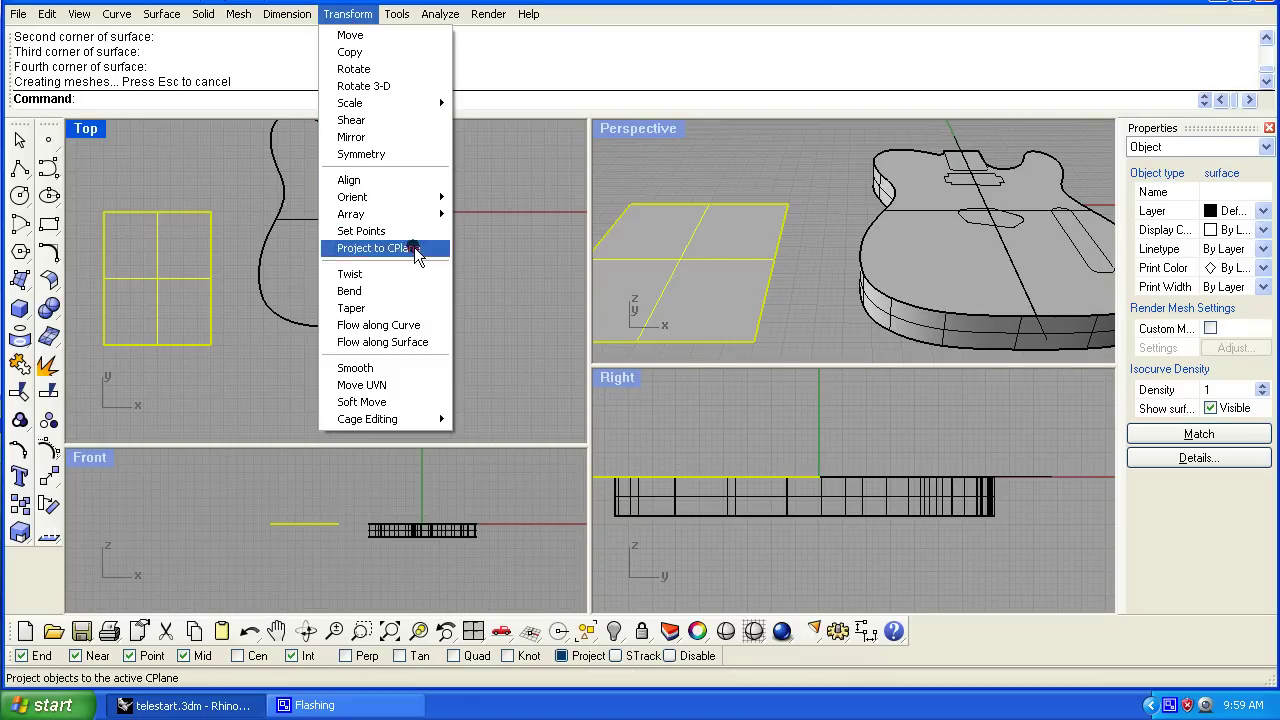
click(414, 290)
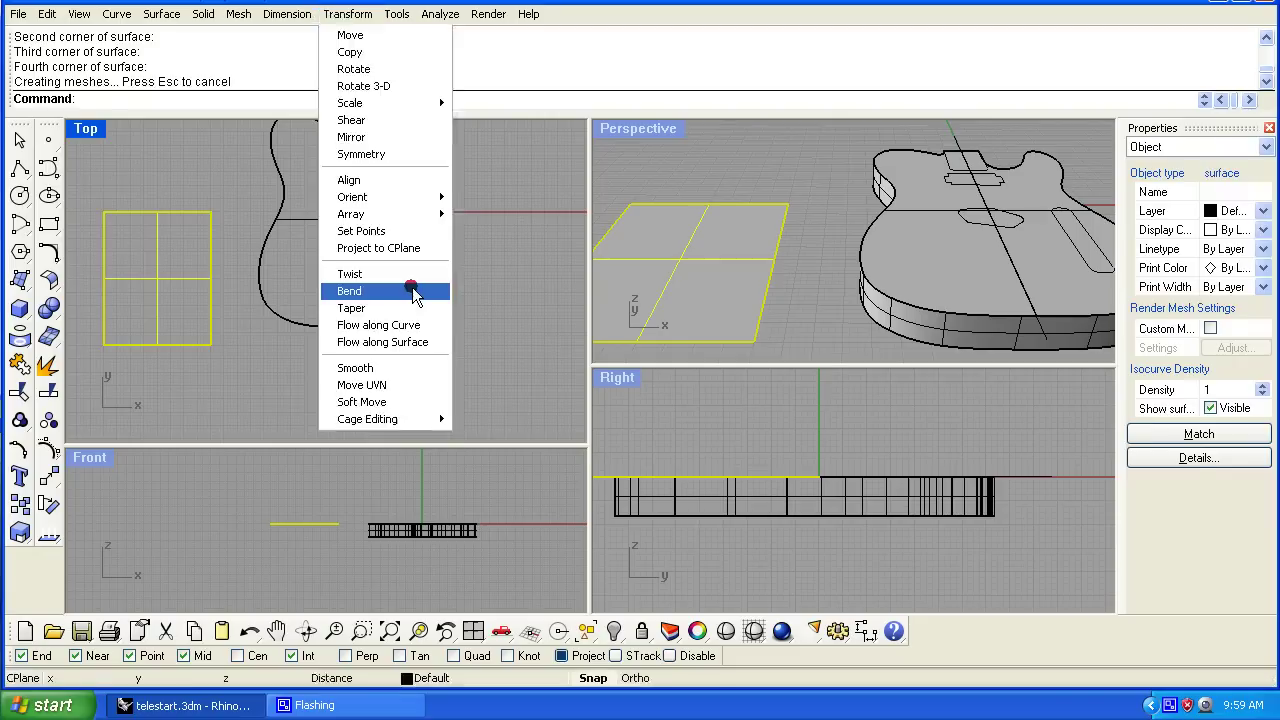
click(210, 278)
click(104, 280)
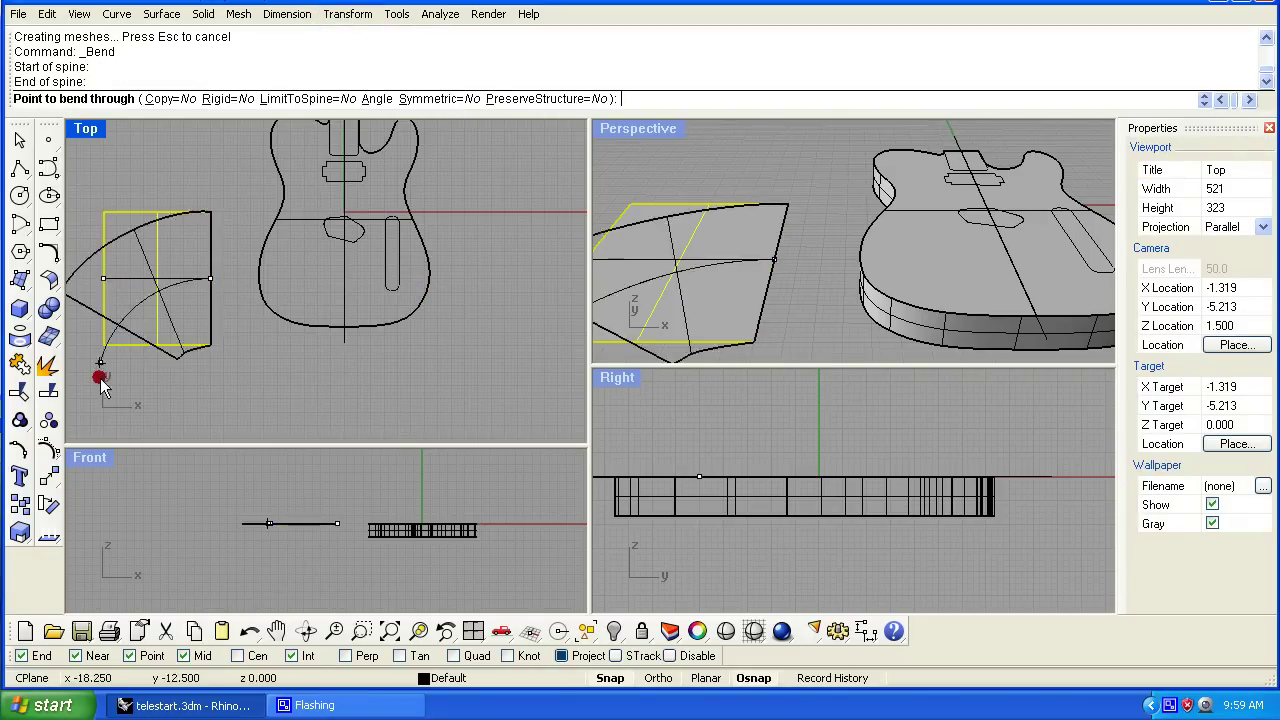
double_click(89, 458)
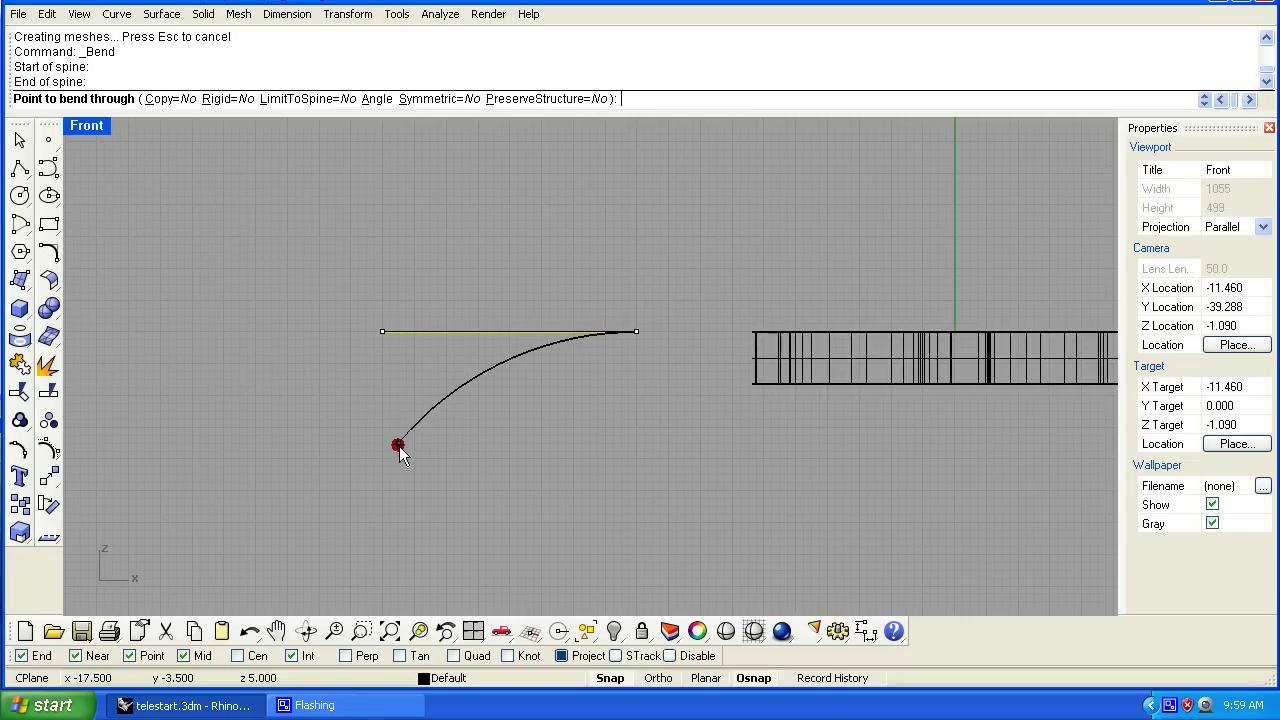
scroll(381, 402, up, 3)
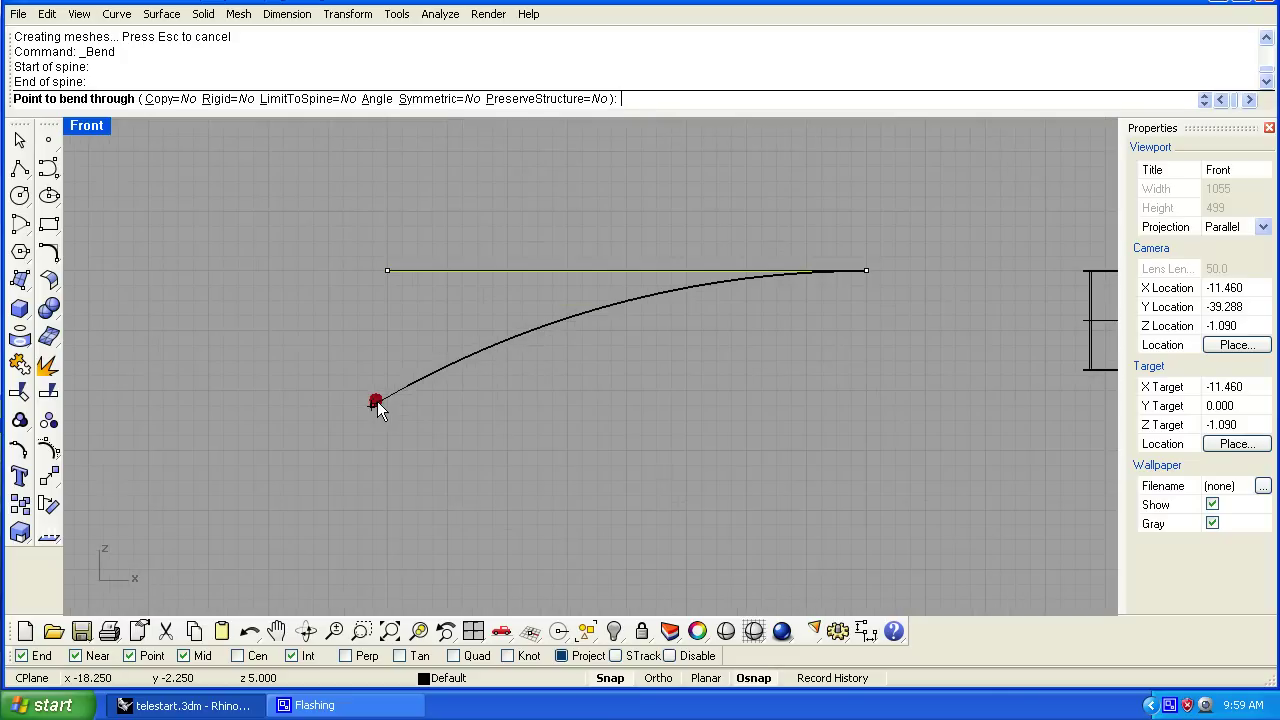
scroll(378, 408, down, 1)
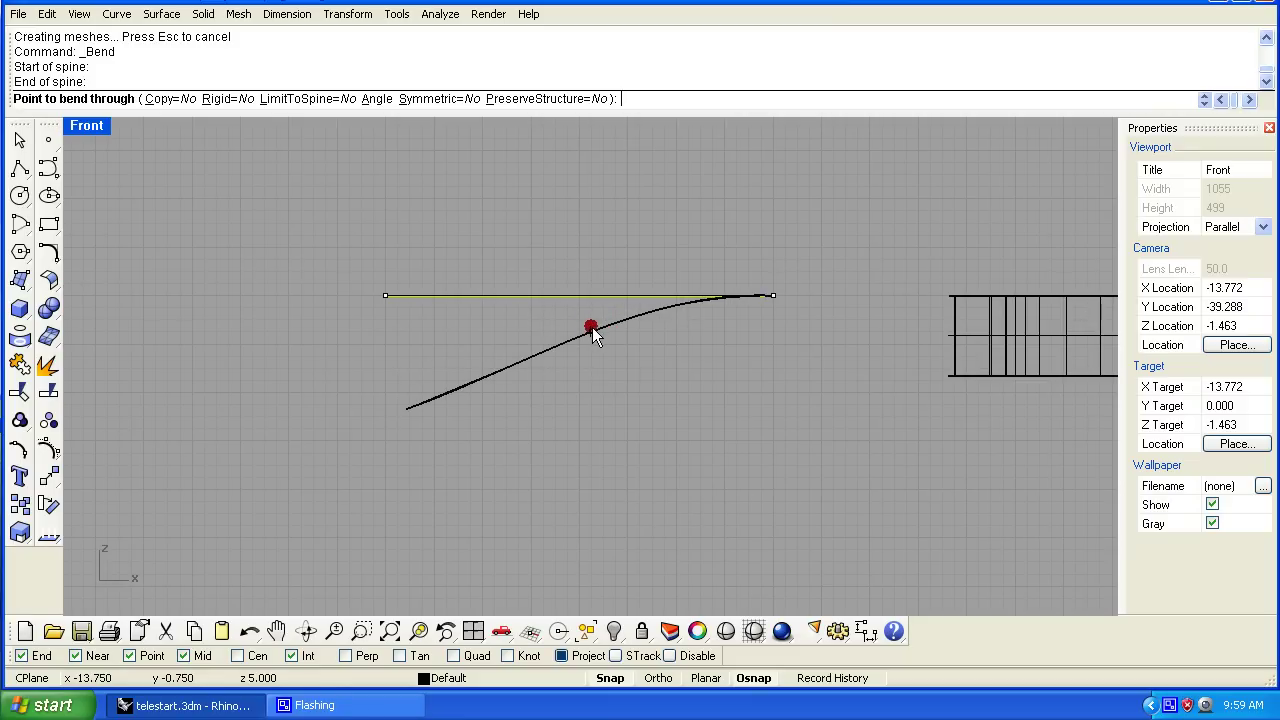
click(592, 335)
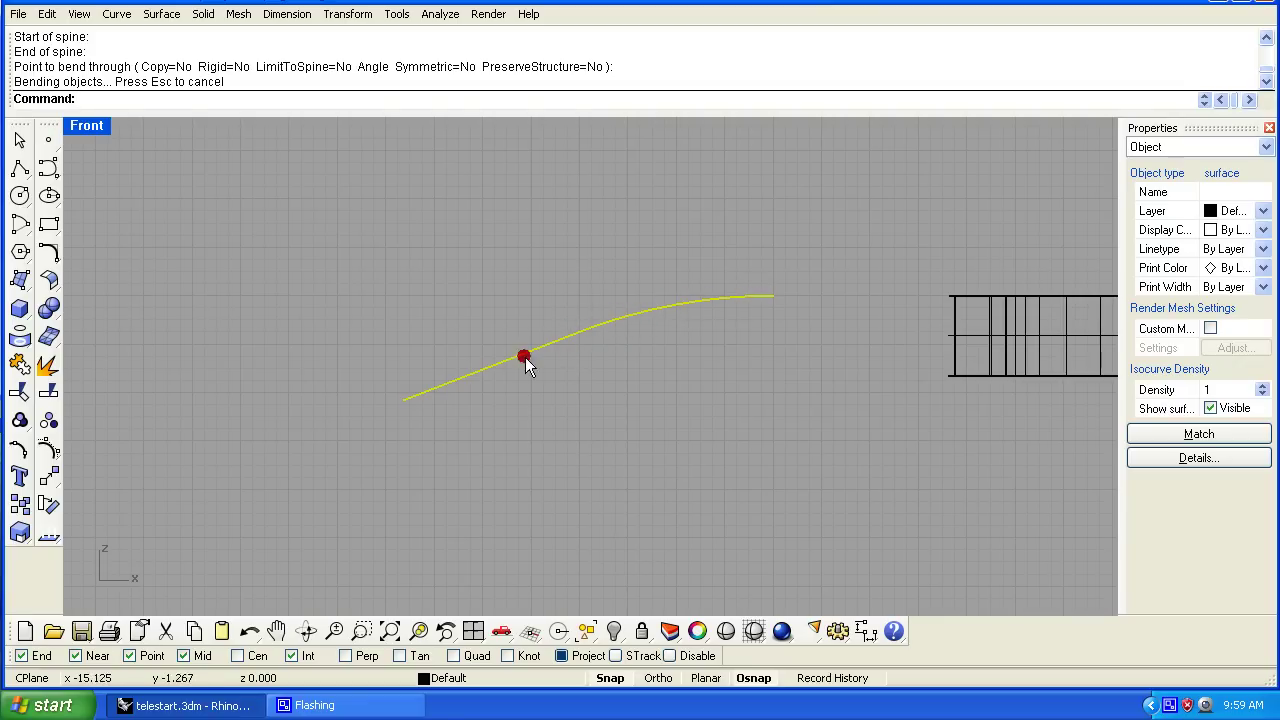
double_click(86, 126)
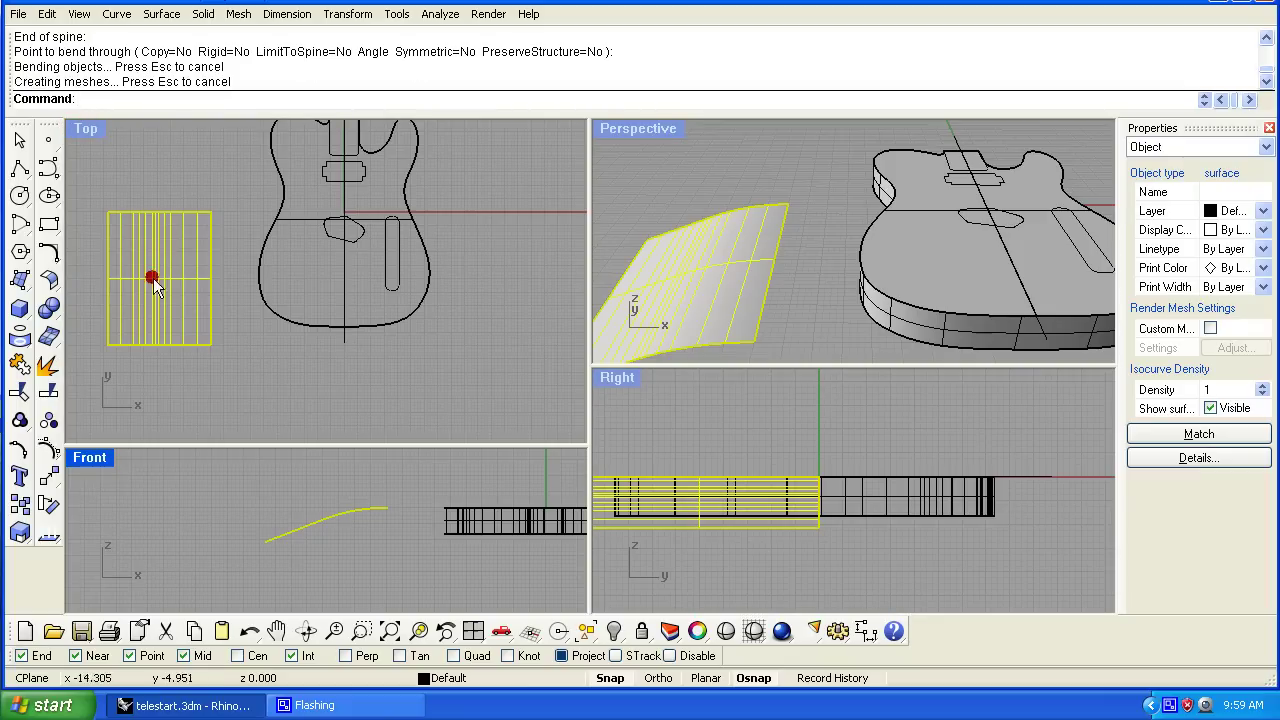
Rotate the curved surface about its top corner to an angle
right_drag(228, 391, 334, 385)
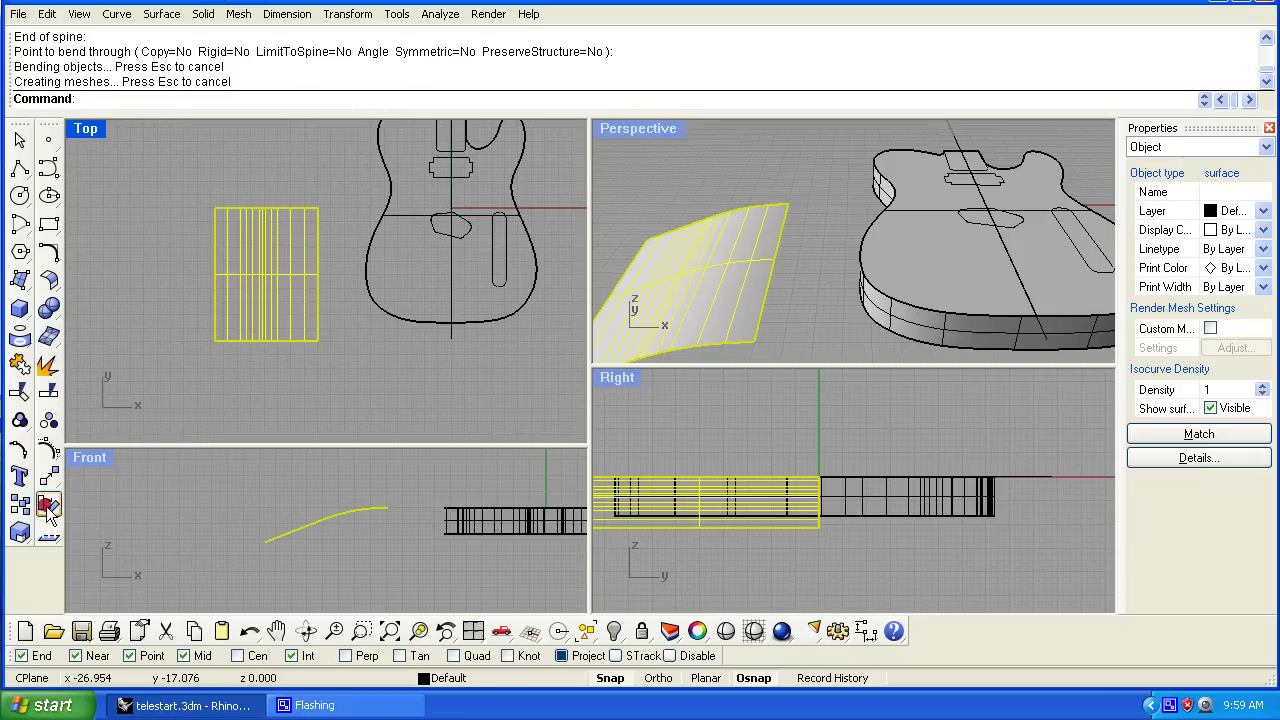
click(48, 507)
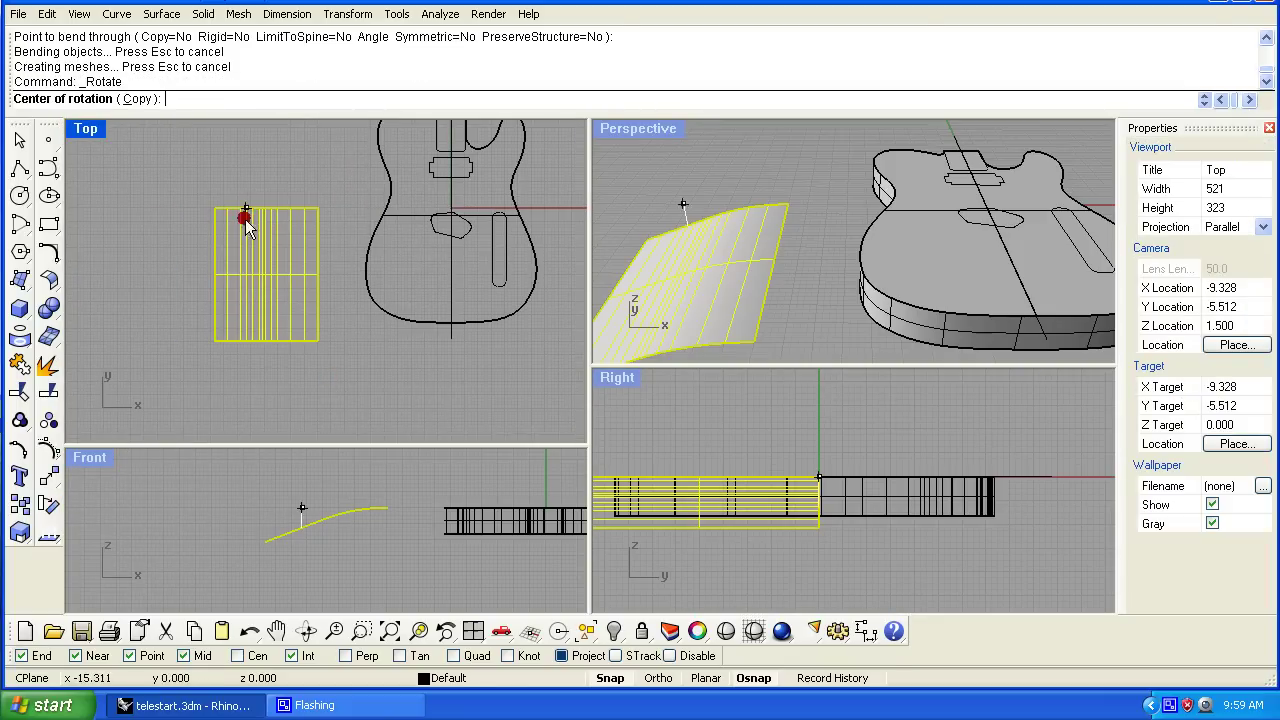
click(215, 207)
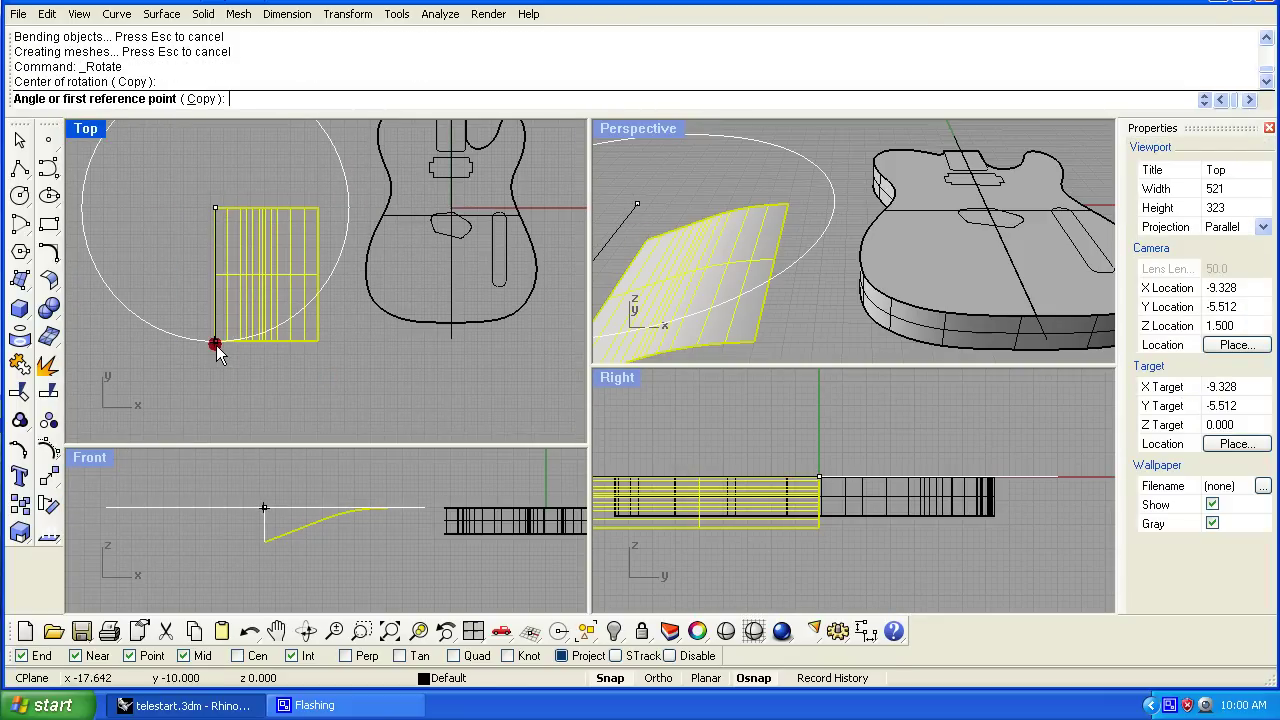
click(215, 344)
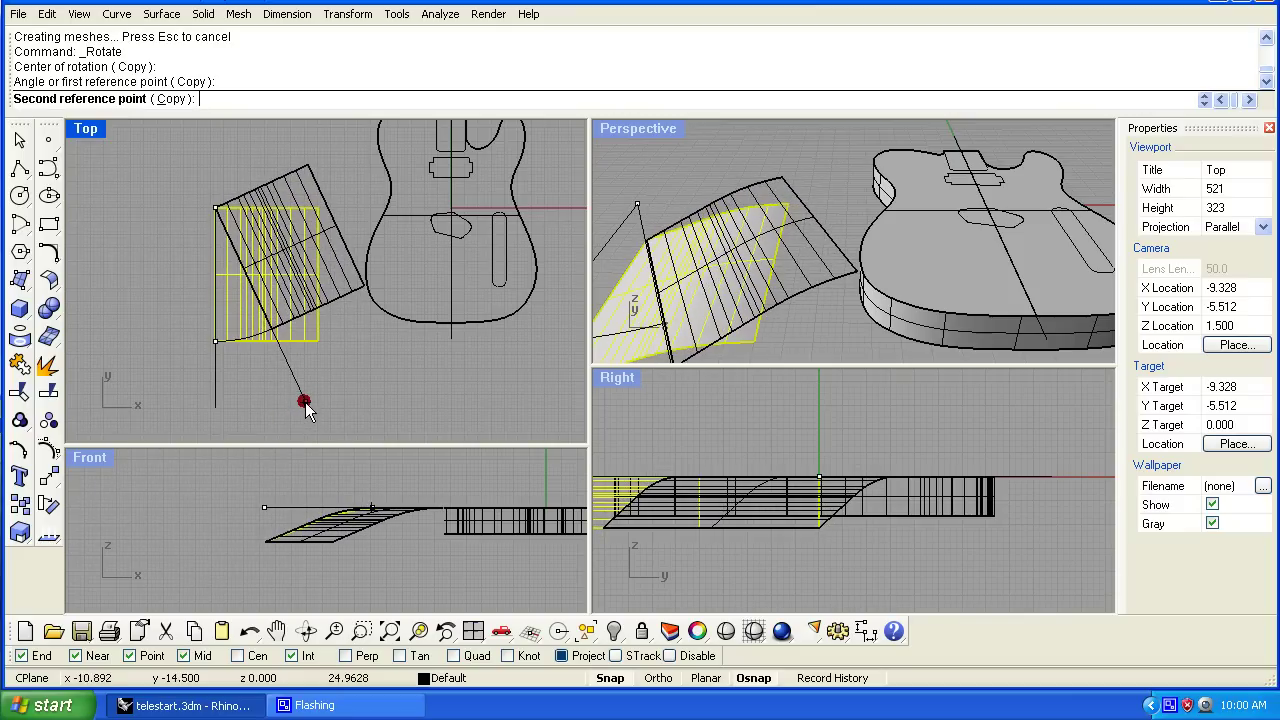
click(303, 398)
Drag the rotated surface onto the guitar body's lower edge and check it in Perspective
drag(286, 243, 357, 277)
scroll(960, 280, up, 3)
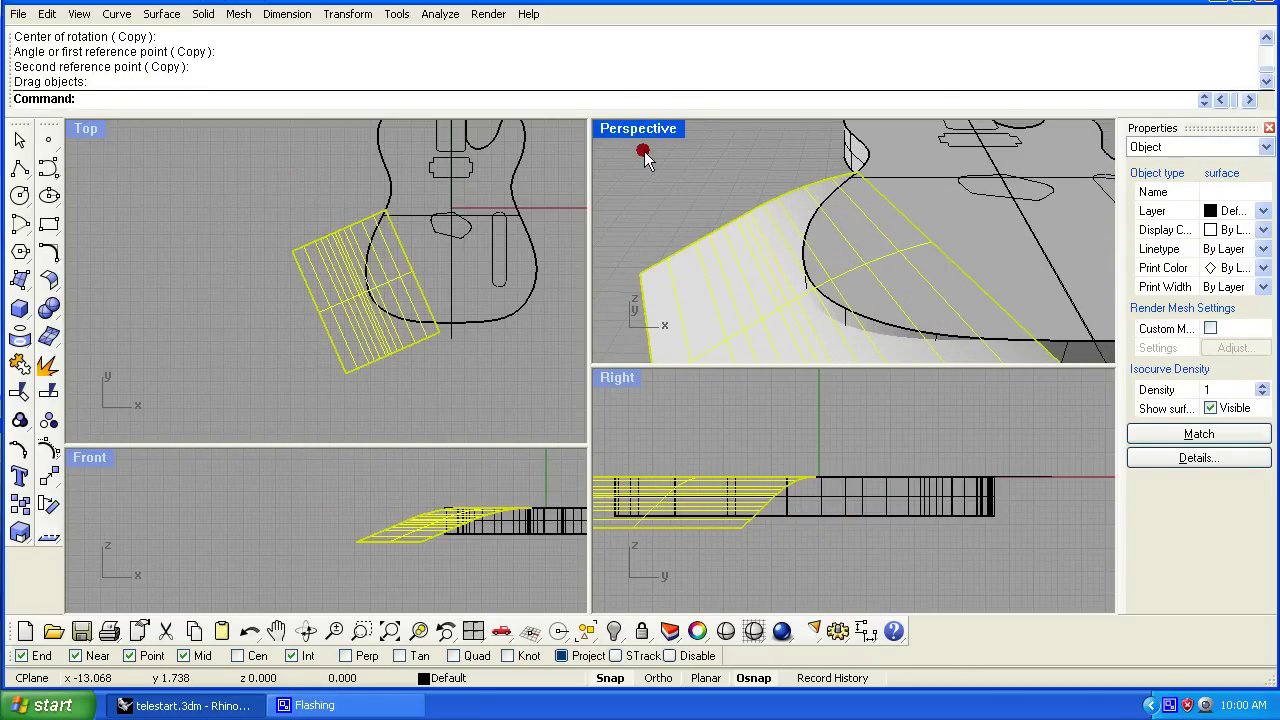
double_click(645, 129)
scroll(645, 310, down, 2)
right_drag(650, 340, 608, 362)
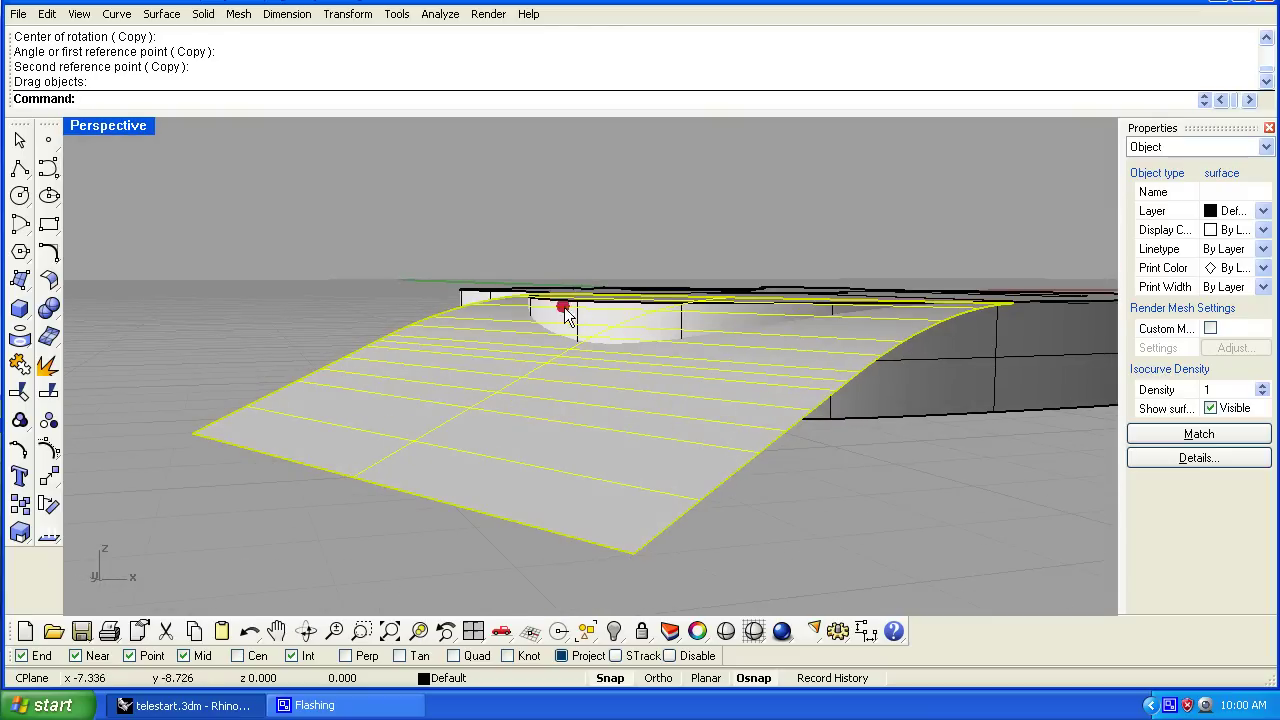
right_drag(720, 327, 593, 486)
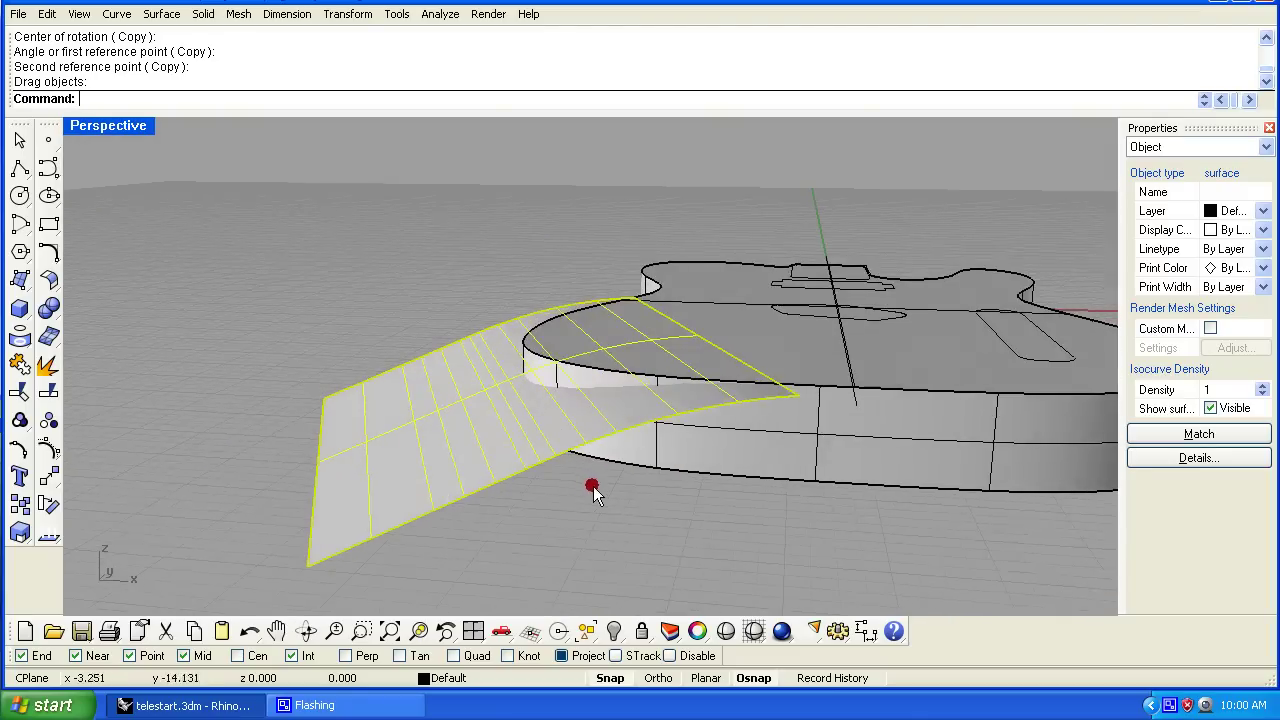
double_click(120, 129)
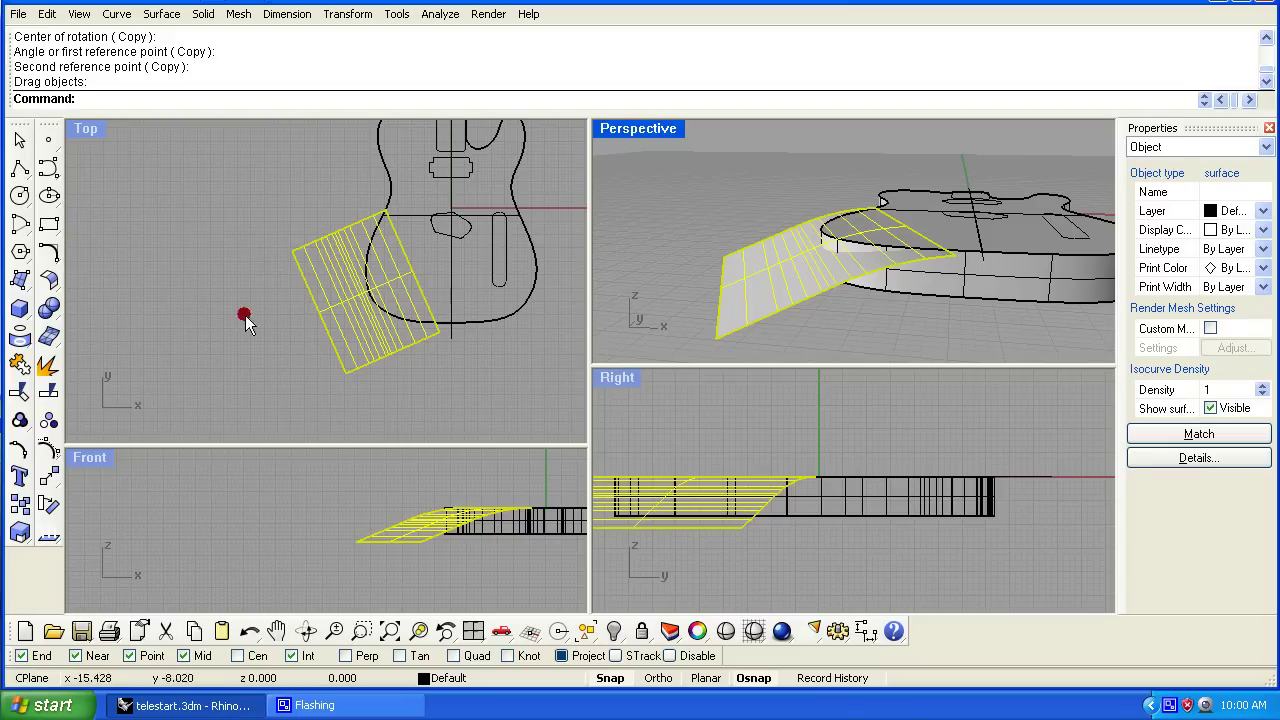
right_drag(245, 318, 177, 337)
click(461, 352)
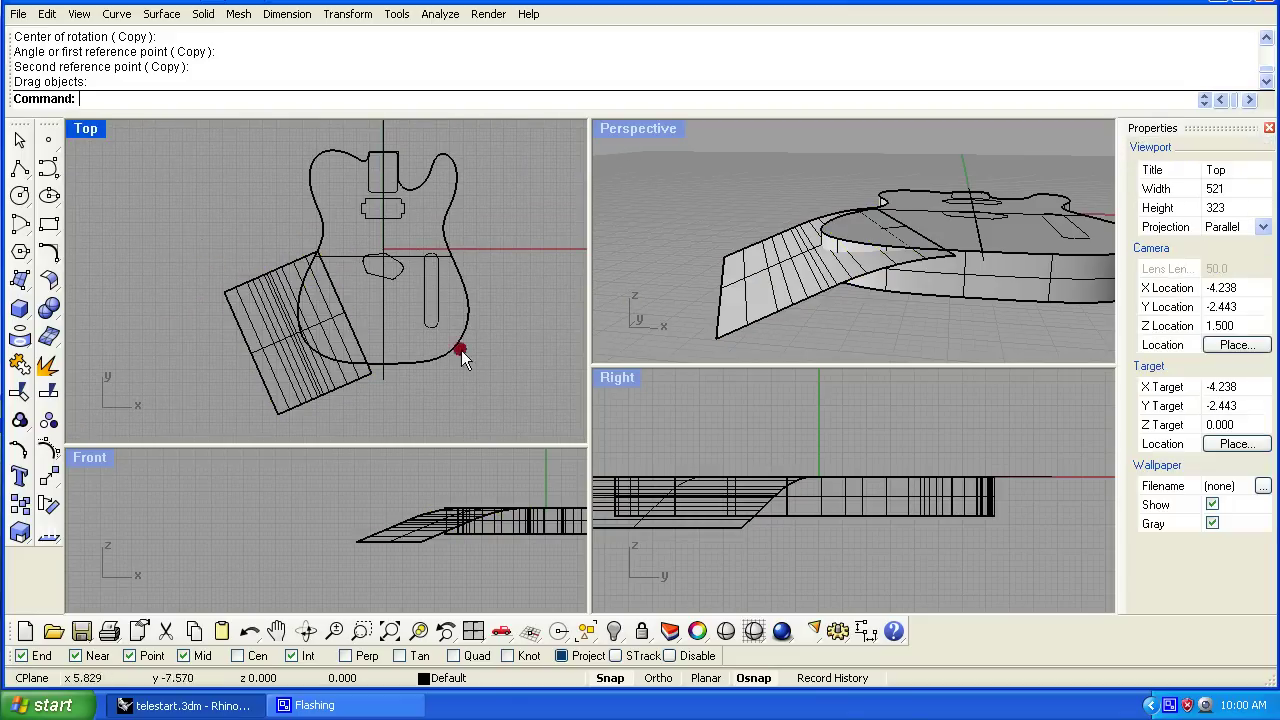
click(443, 330)
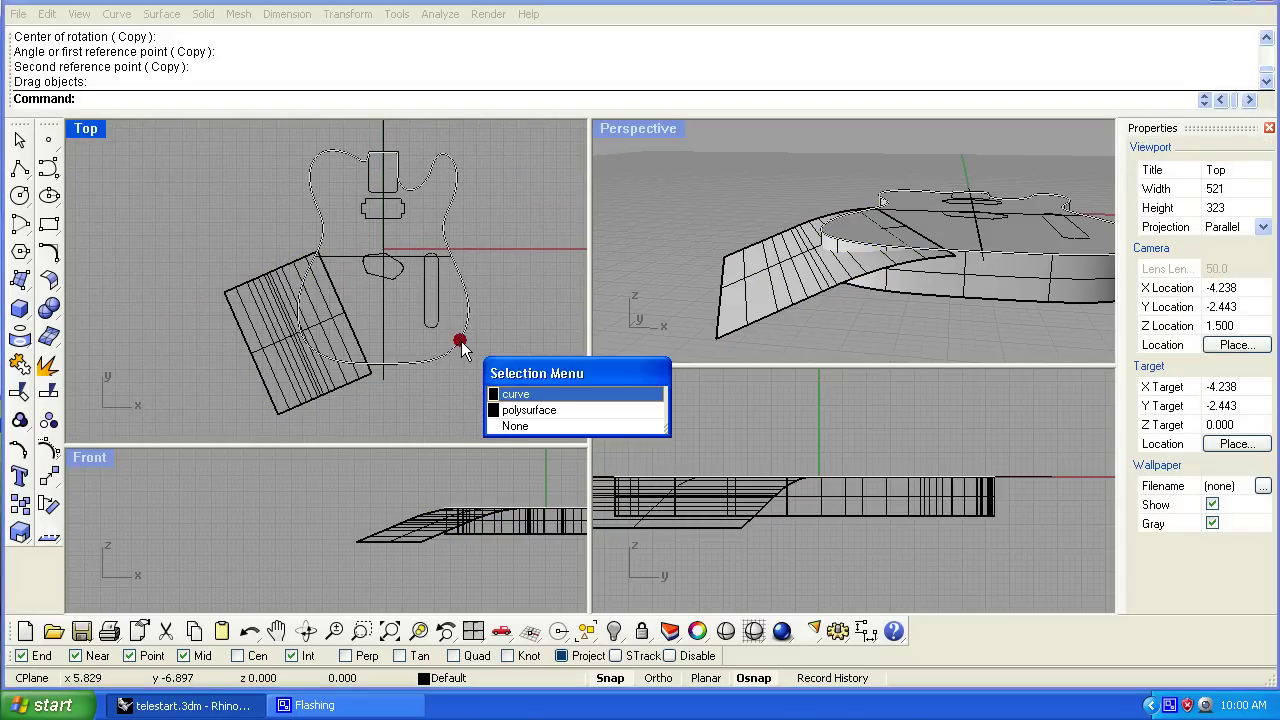
click(536, 409)
right_drag(466, 398, 476, 388)
right_drag(882, 276, 820, 300)
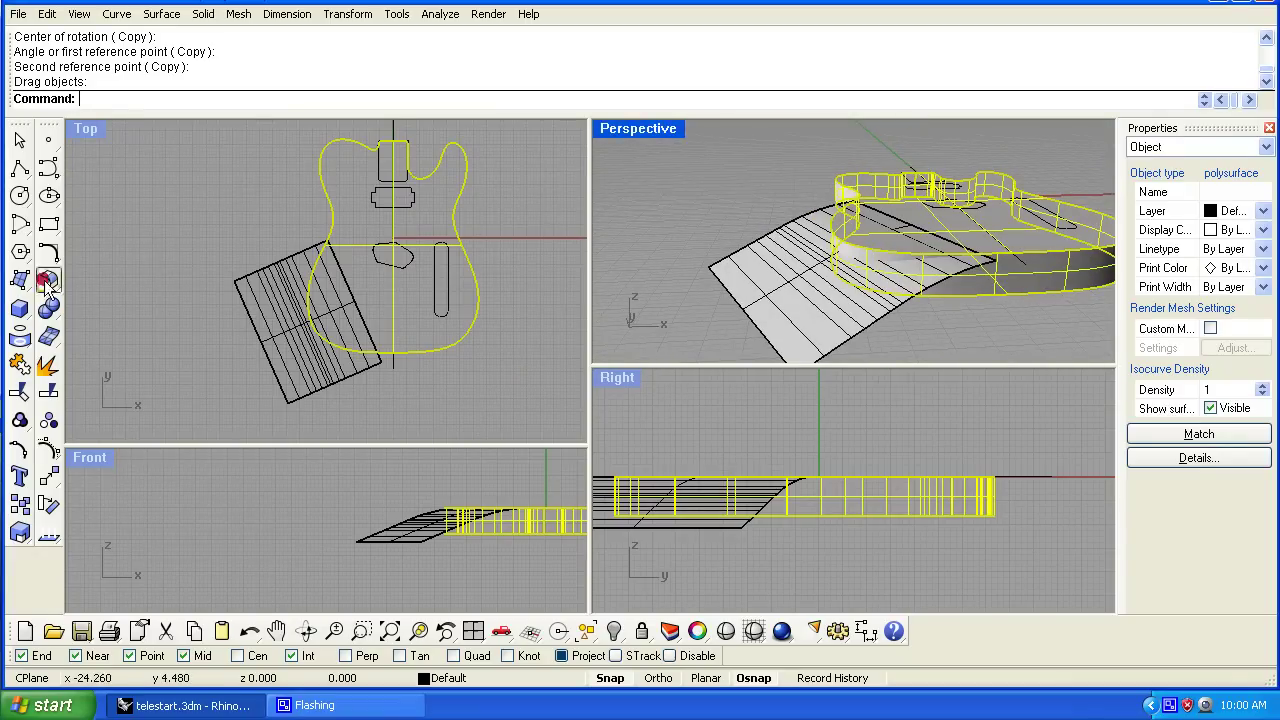
click(47, 391)
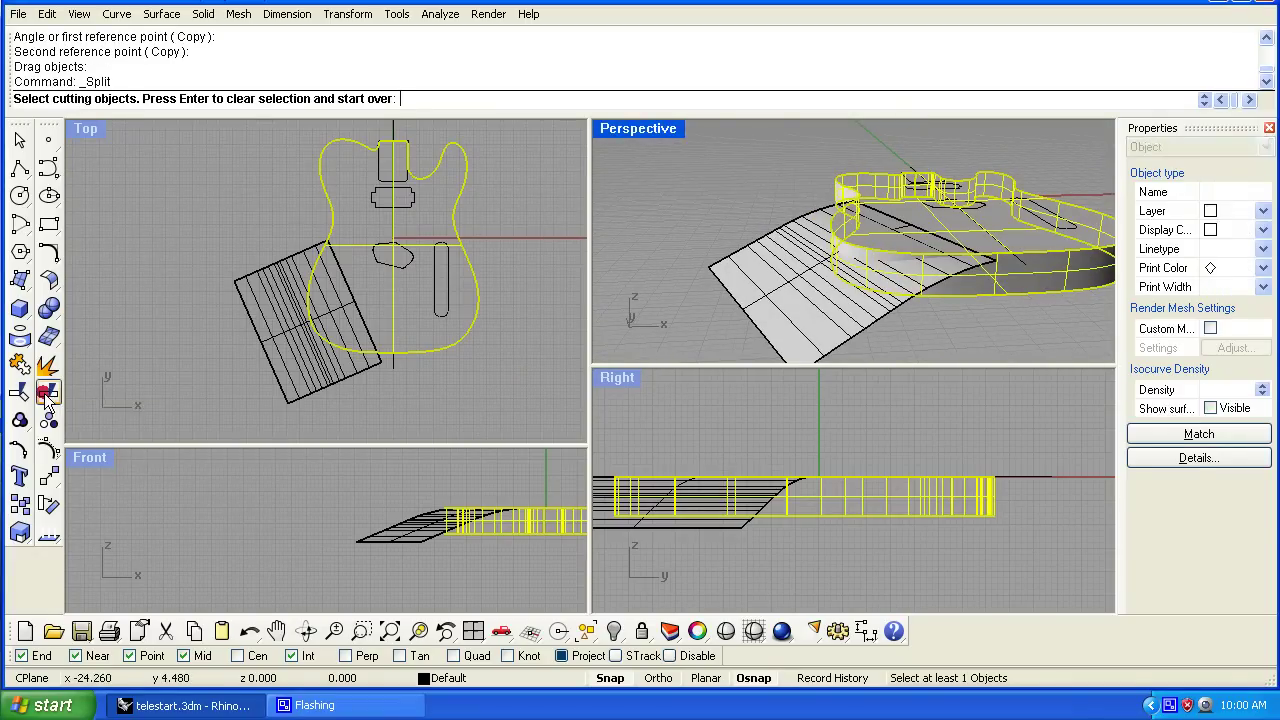
click(292, 379)
key(Return)
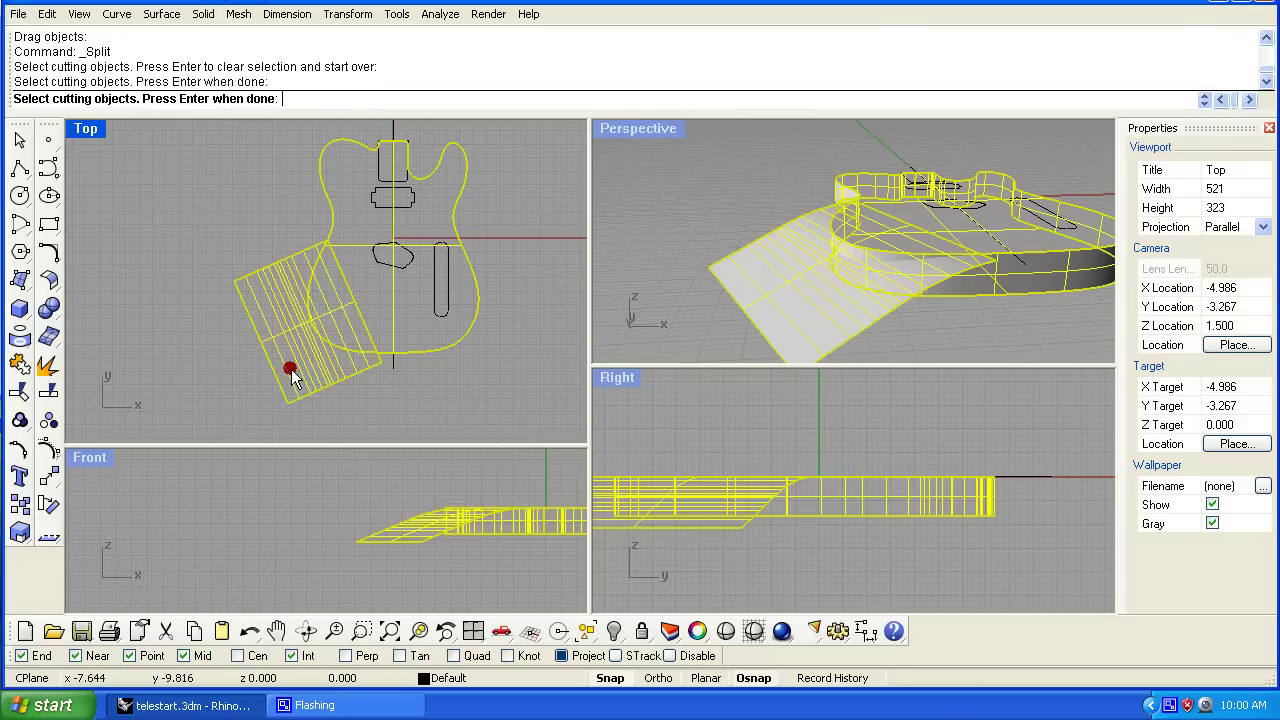
right_drag(458, 378, 478, 365)
scroll(340, 232, up, 8)
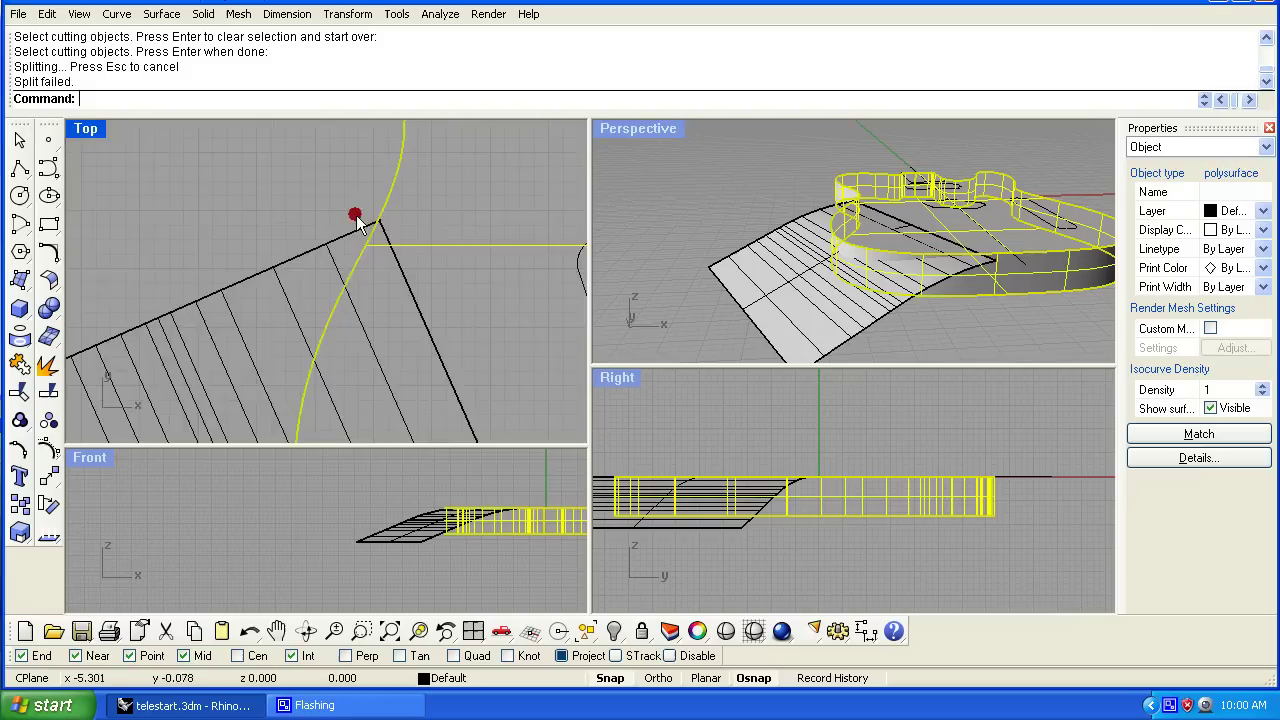
scroll(348, 245, up, 4)
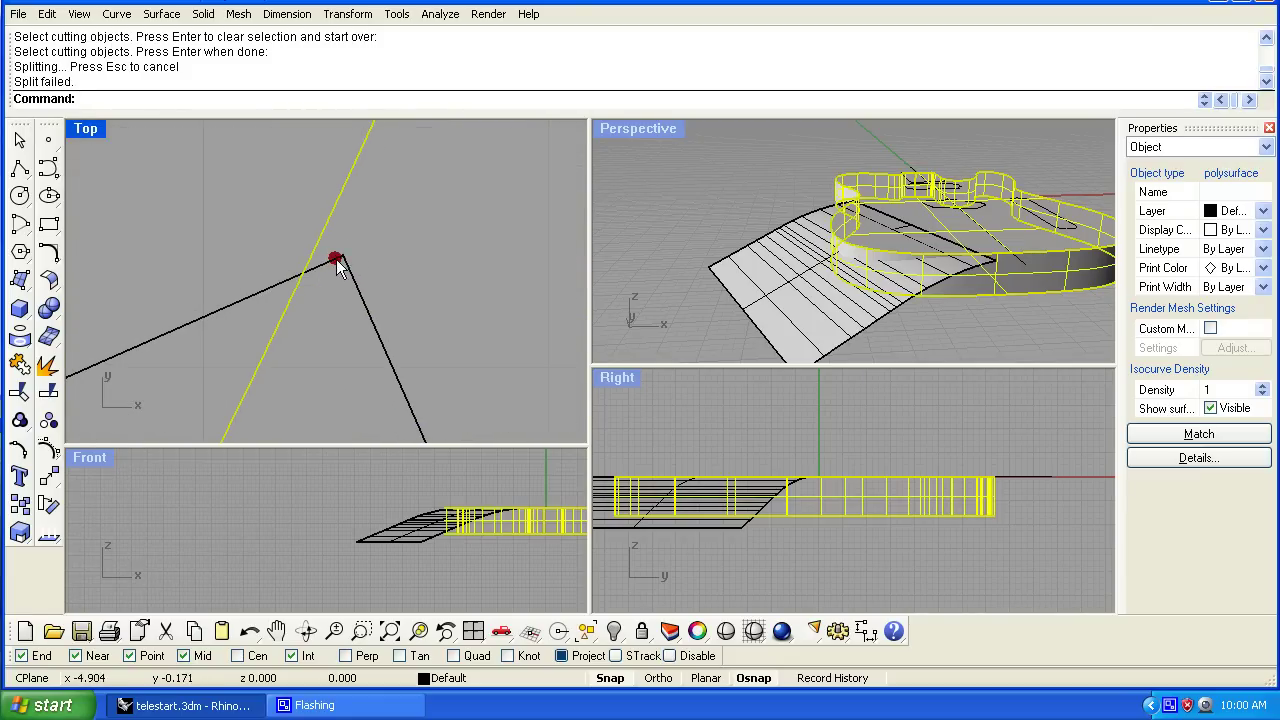
scroll(330, 258, down, 8)
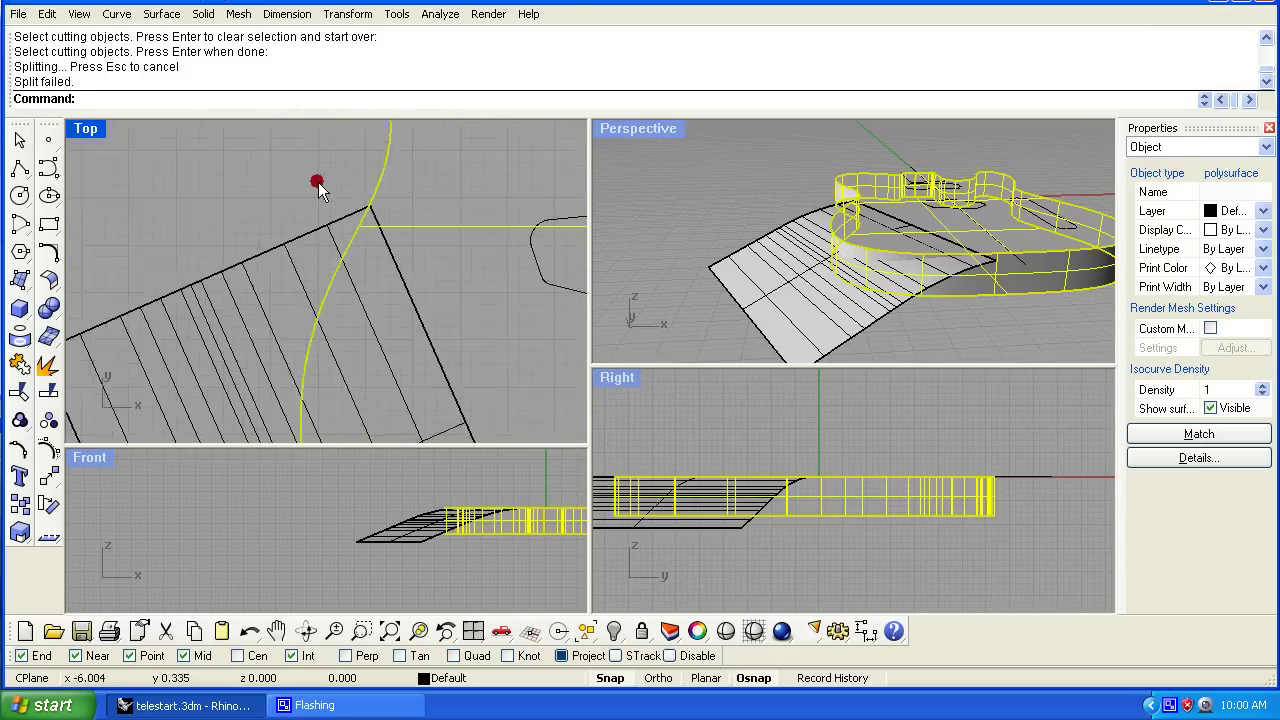
right_drag(250, 165, 300, 178)
scroll(352, 210, up, 2)
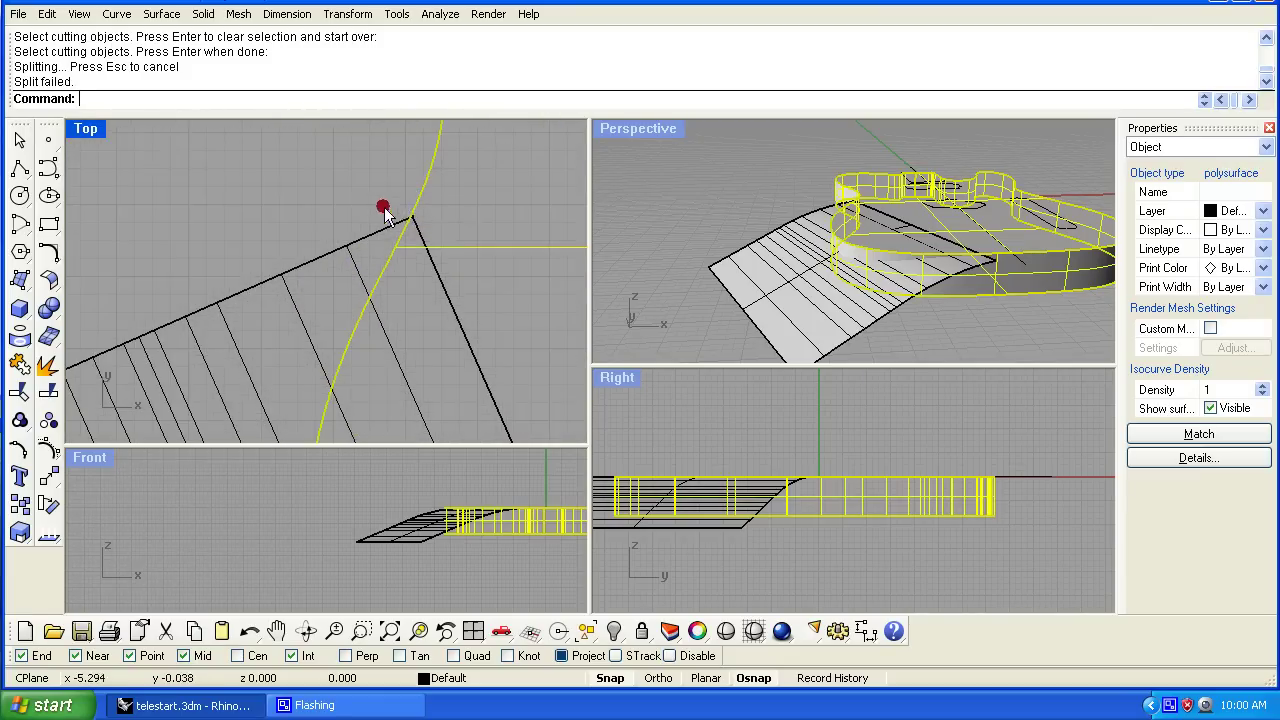
key(Escape)
Fine-tune the curved surface's position with small left/right nudges
click(345, 252)
drag(343, 243, 335, 198)
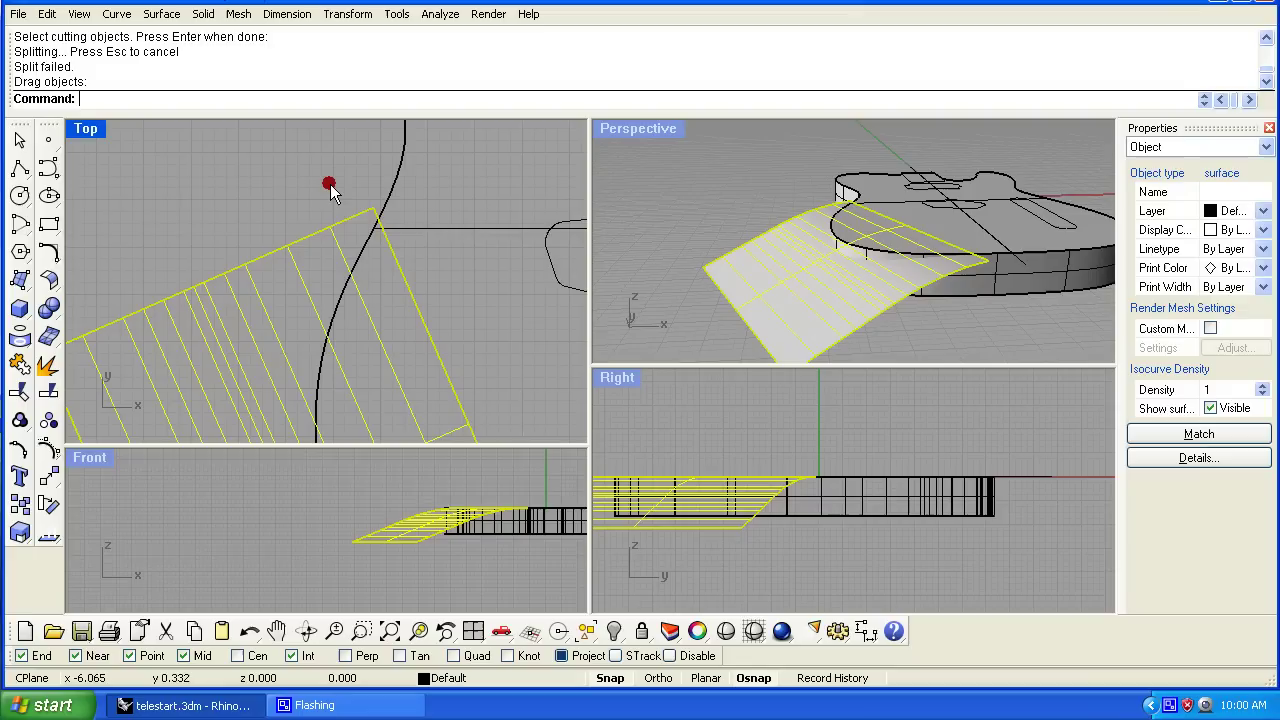
key(alt+Right)
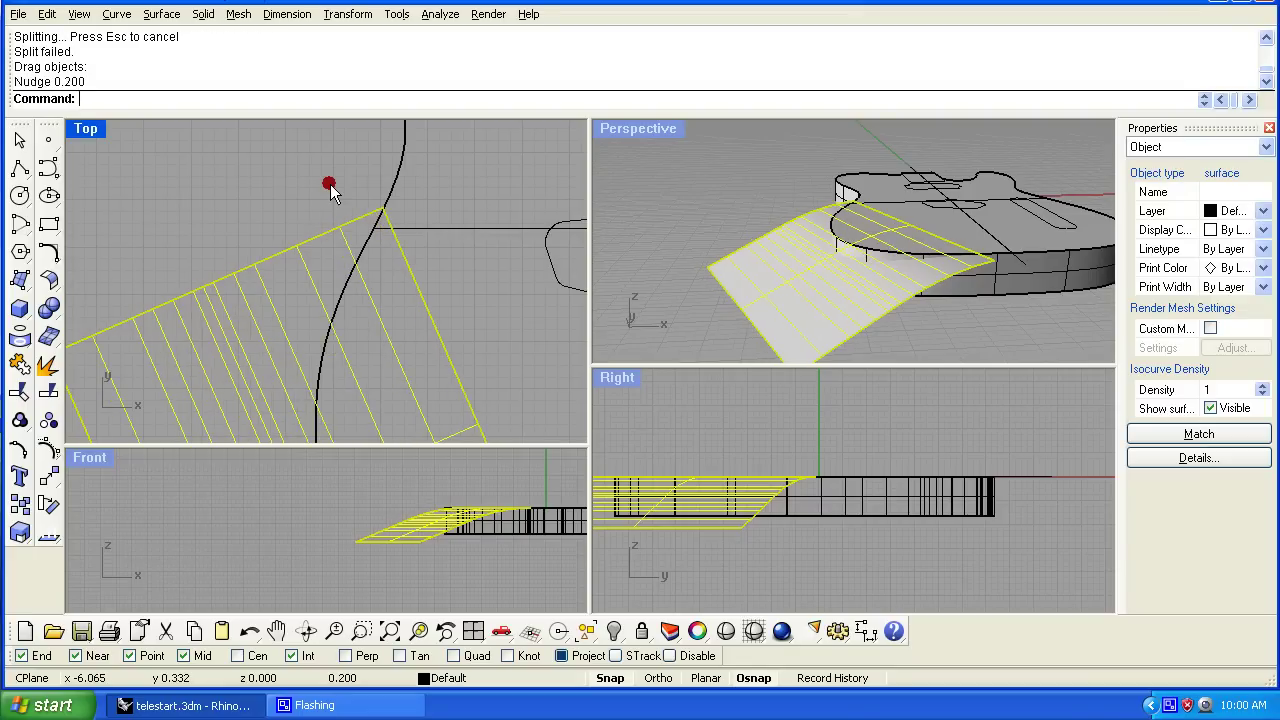
key(ctrl+alt+Right)
key(ctrl+alt+Right)
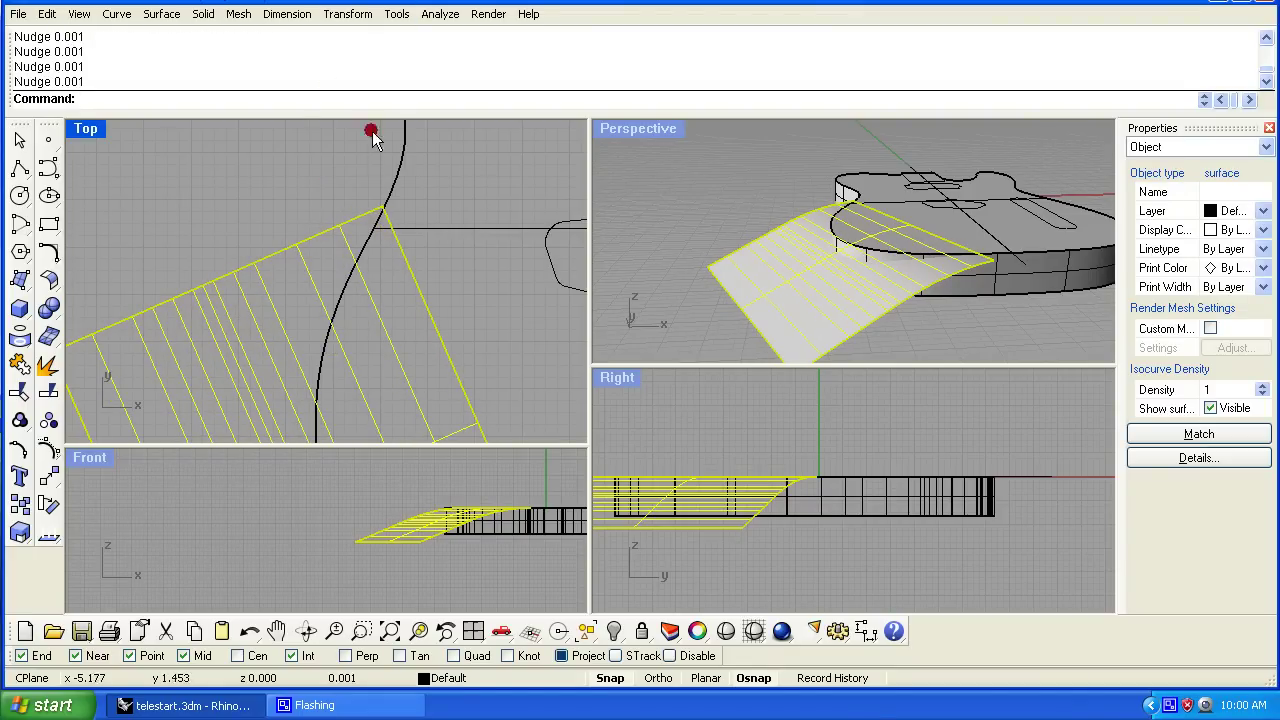
click(516, 250)
Split the guitar body polysurface using the curved surface as the cutter
click(510, 230)
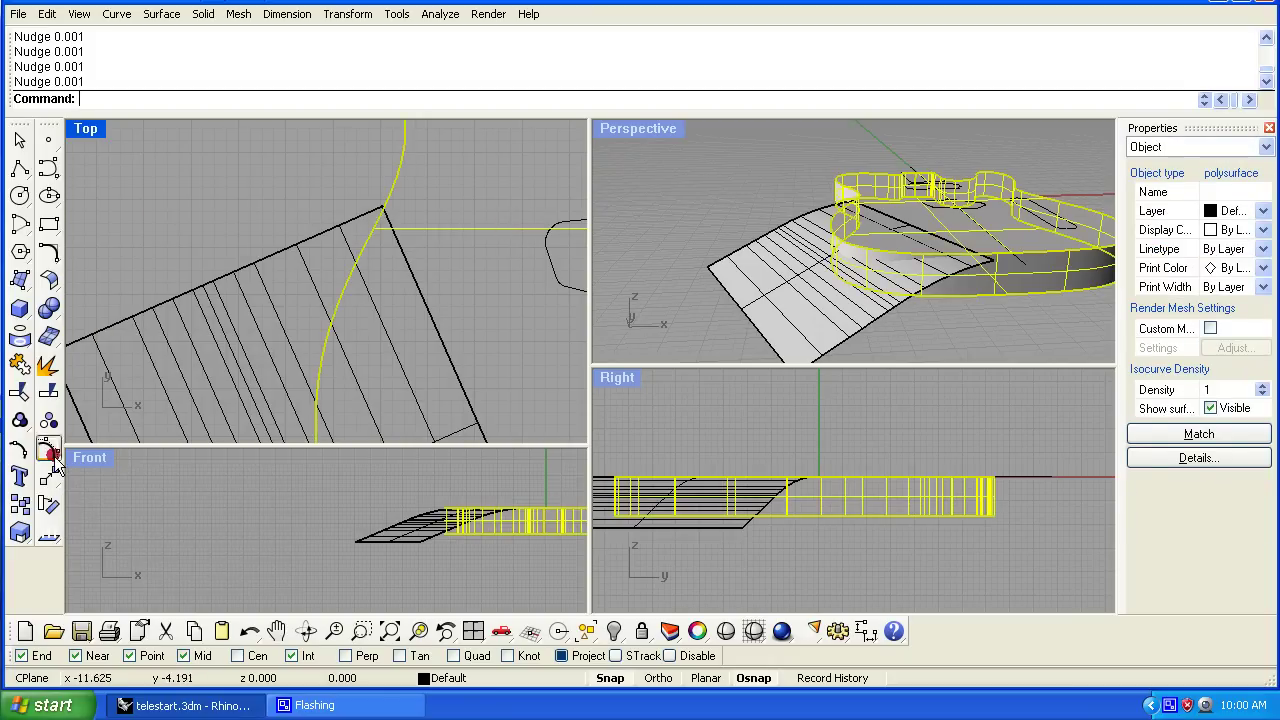
click(50, 392)
click(230, 355)
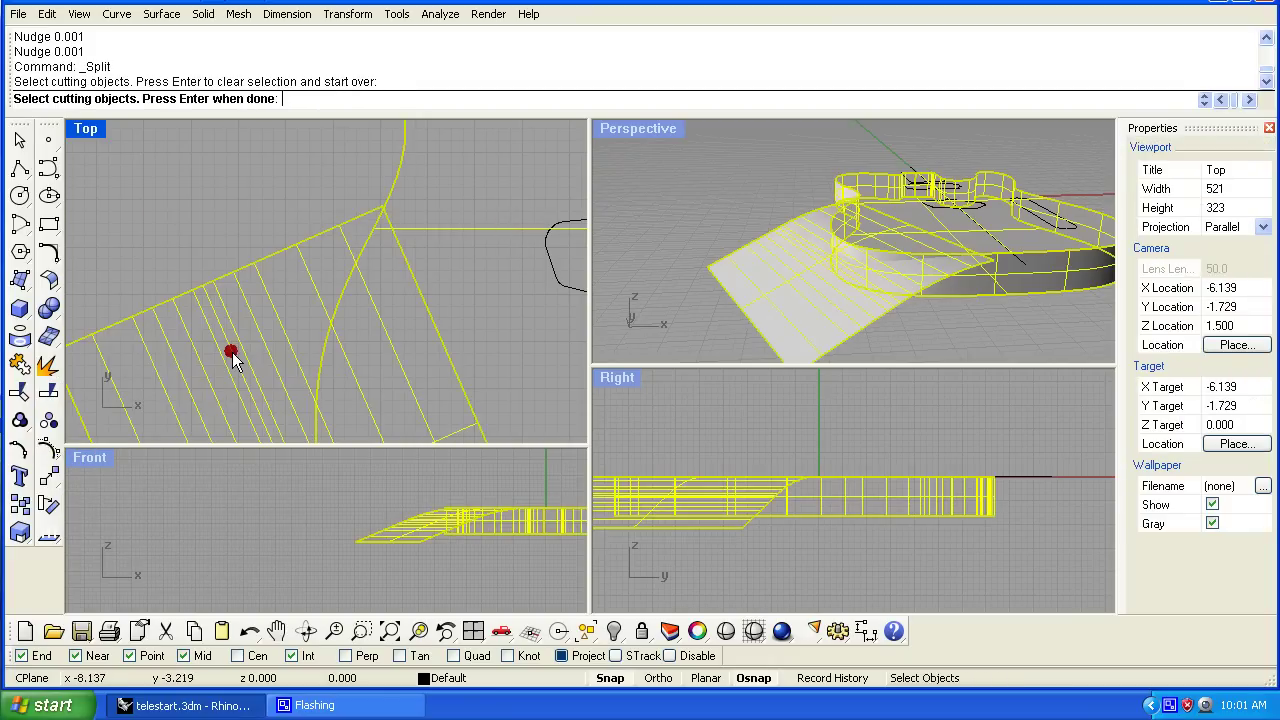
key(Return)
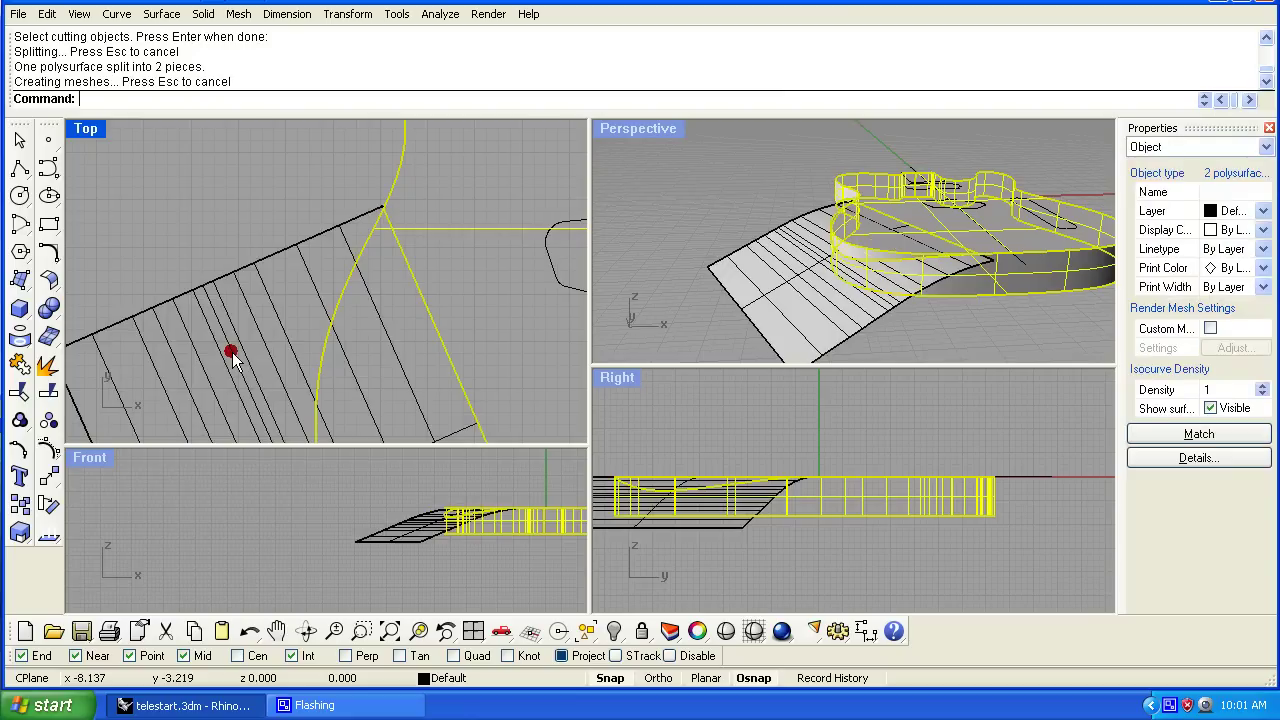
scroll(318, 229, down, 4)
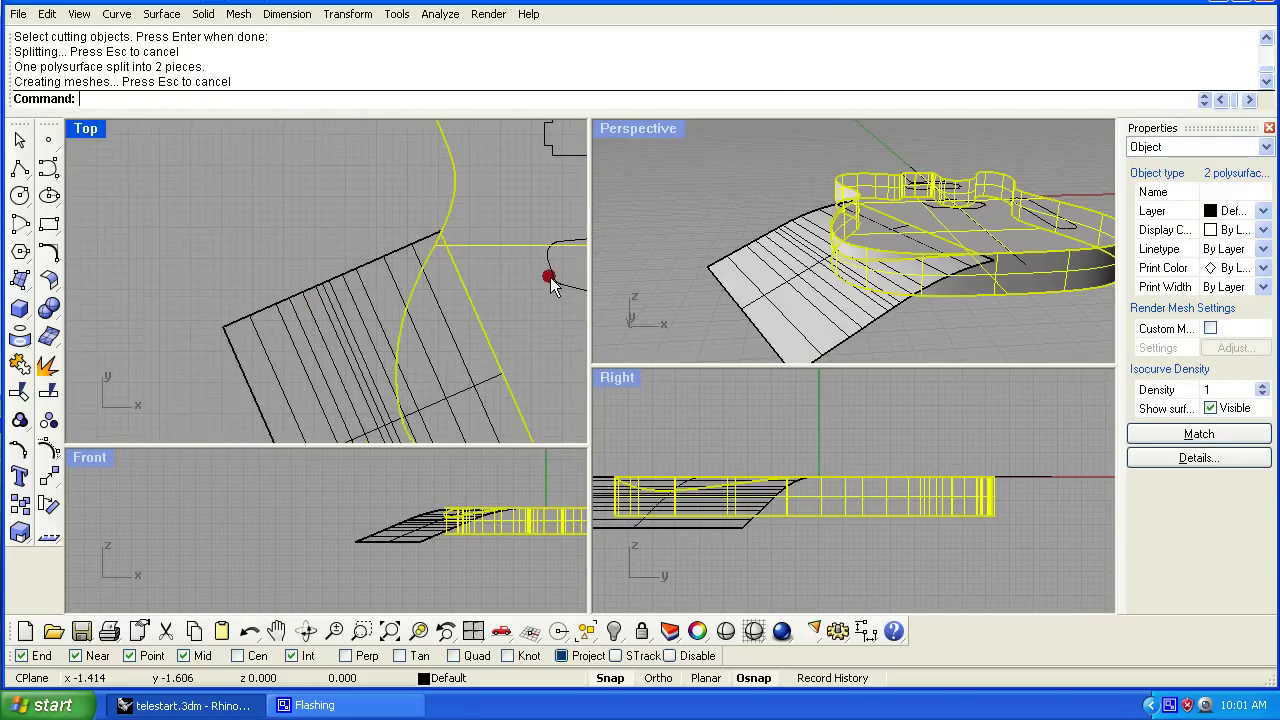
Select the rectangular contour surface in the enlarged Top view
scroll(487, 428, down, 3)
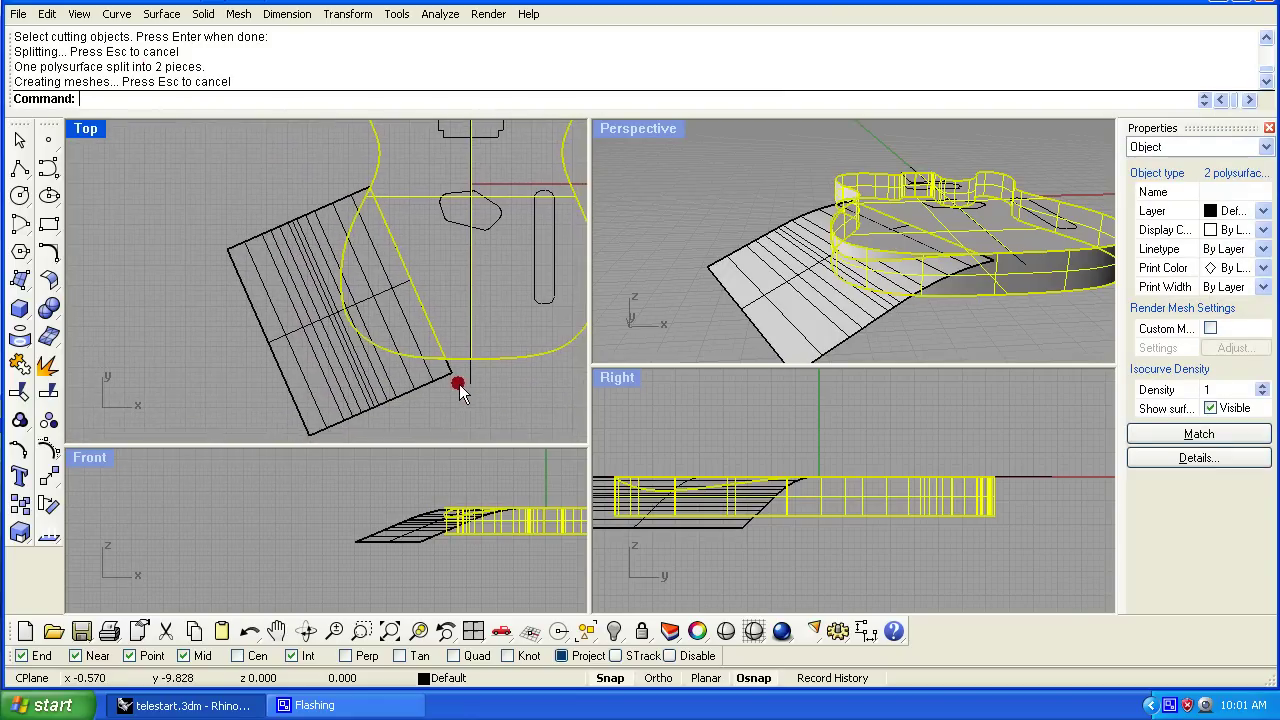
double_click(86, 129)
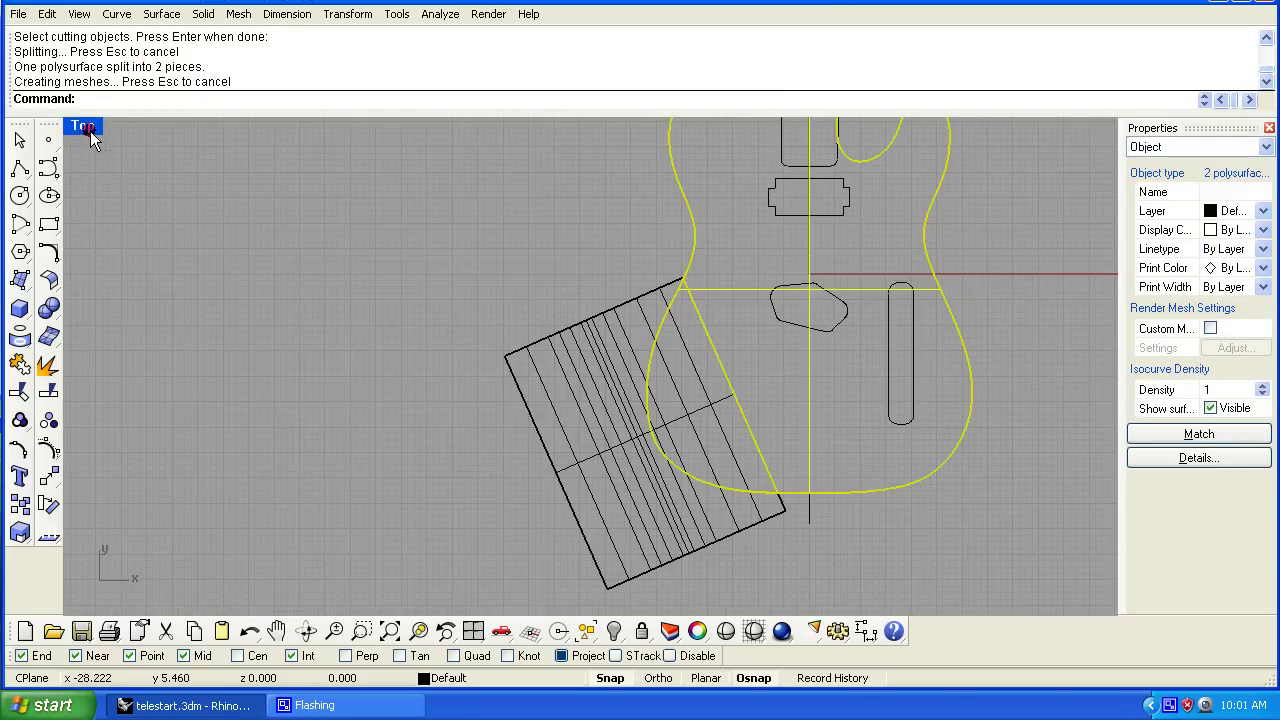
scroll(254, 251, down, 3)
scroll(529, 289, up, 2)
scroll(196, 246, down, 1)
click(196, 246)
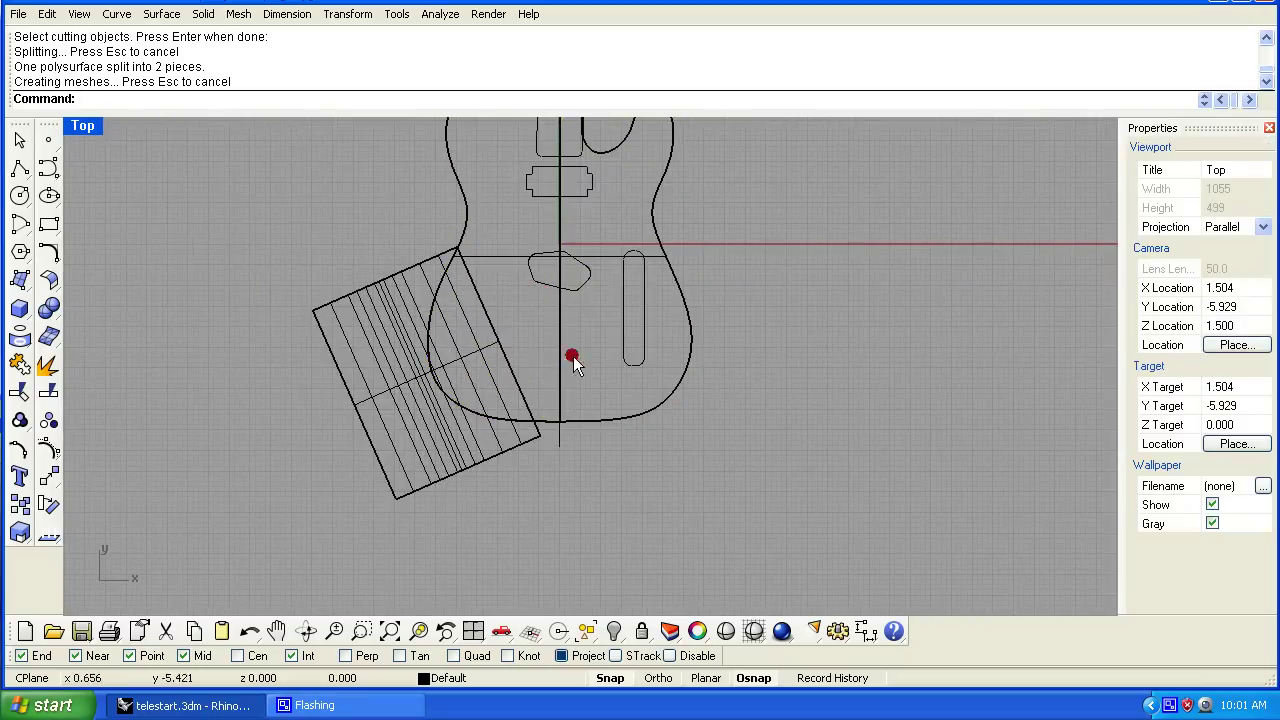
scroll(573, 356, up, 2)
right_drag(603, 500, 666, 484)
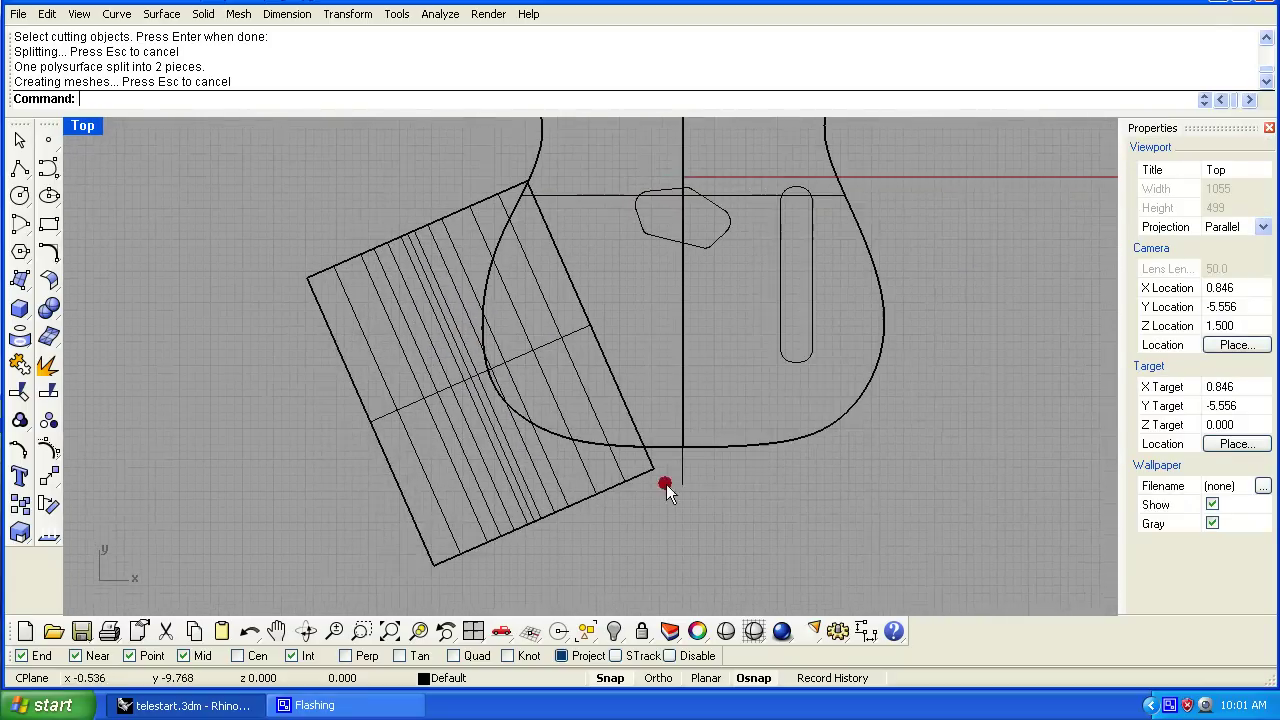
click(413, 400)
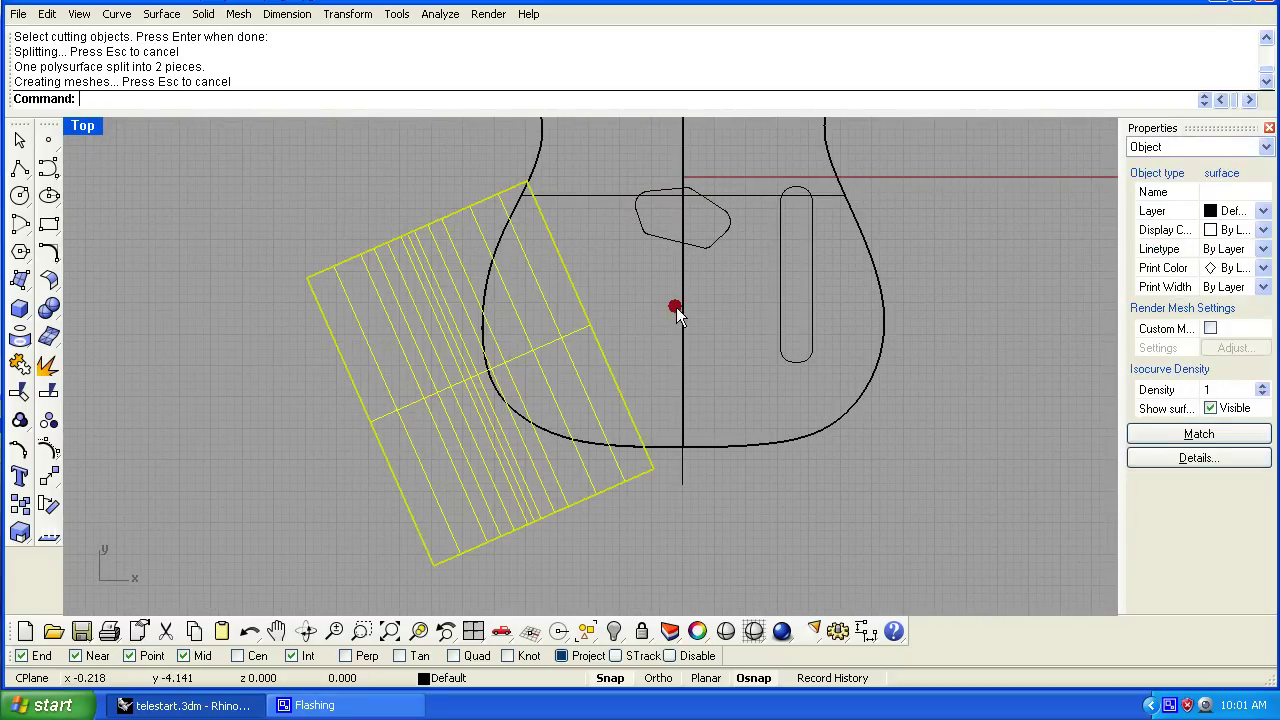
Split the contour surface with the guitar body polysurface chosen as the cutter
click(47, 393)
scroll(772, 510, down, 1)
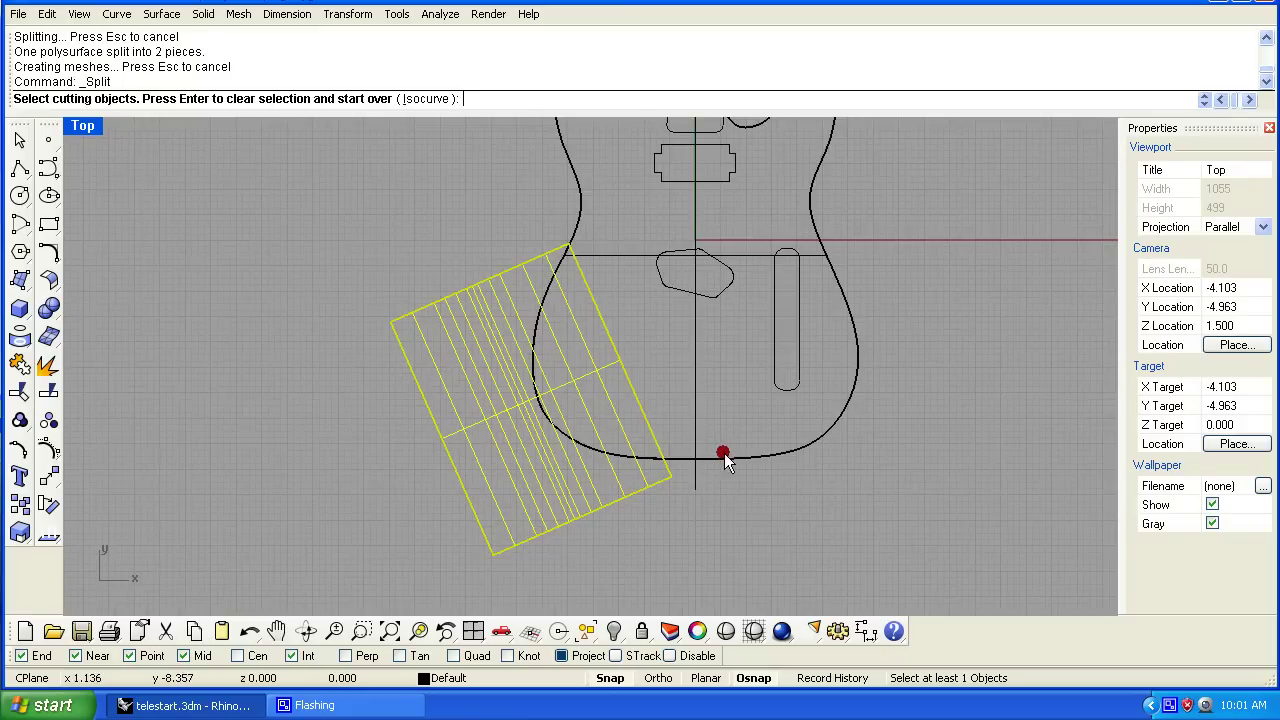
click(725, 455)
click(778, 527)
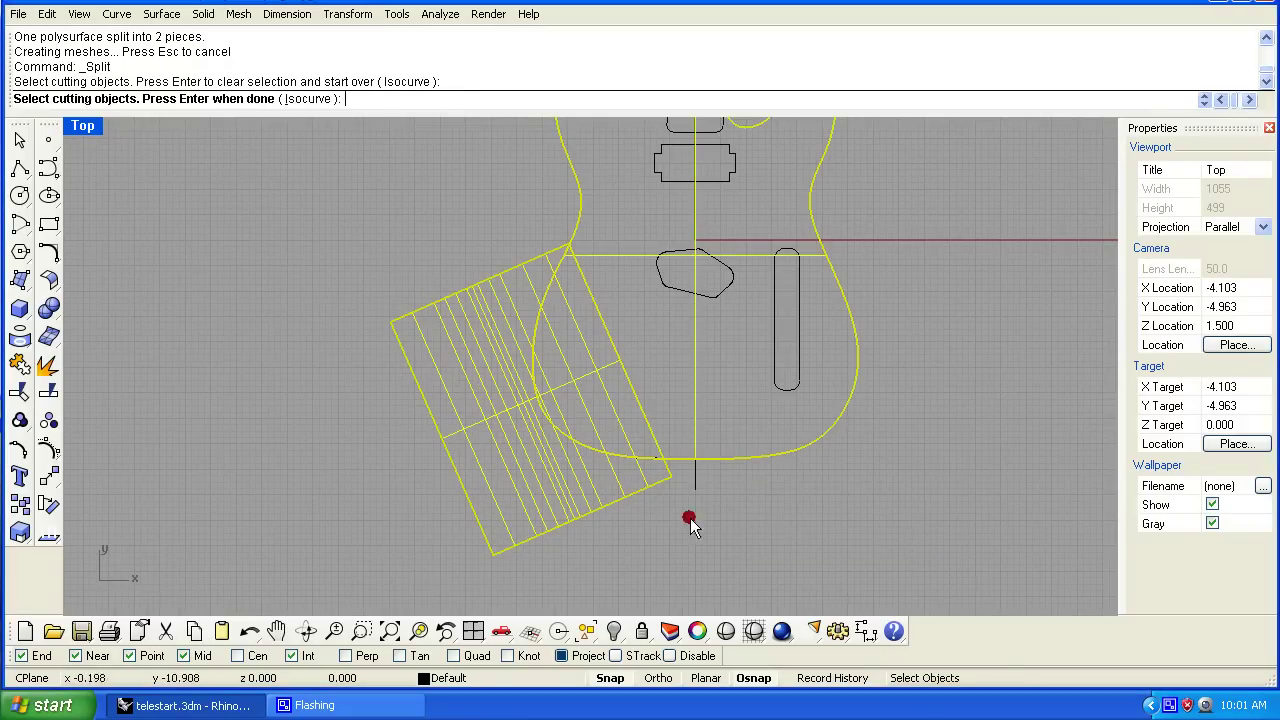
scroll(701, 507, down, 1)
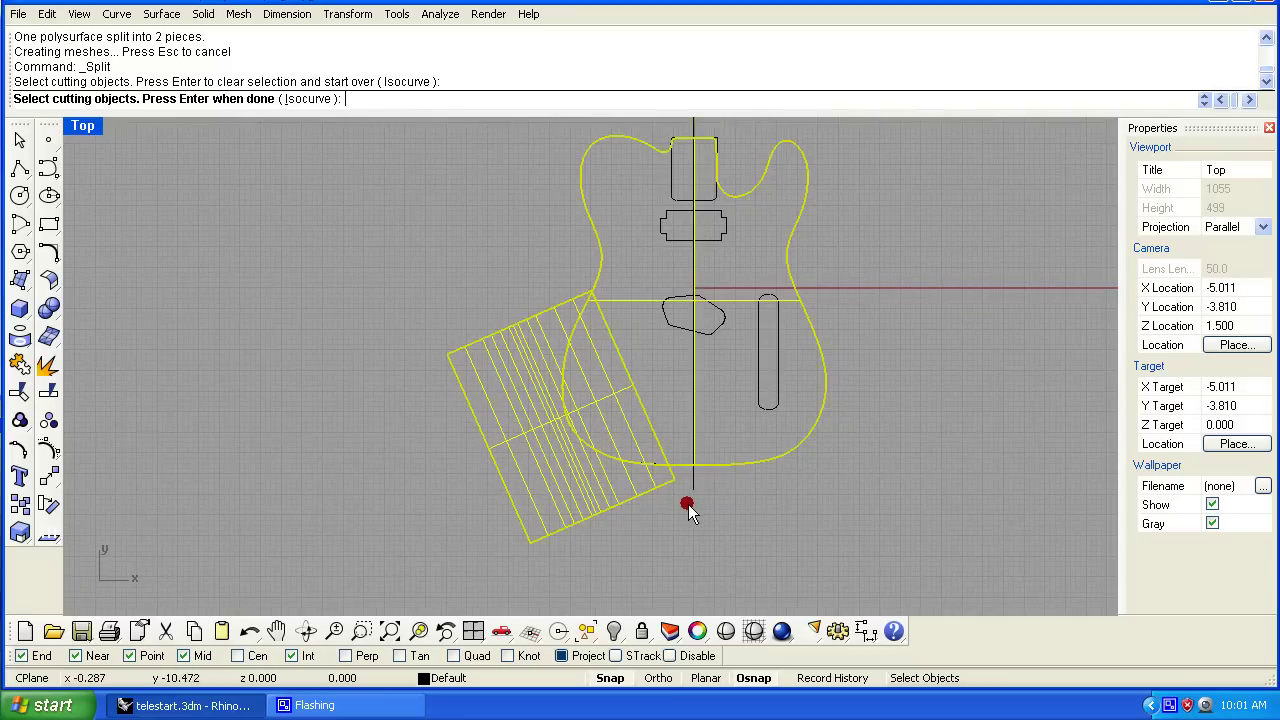
key(Return)
double_click(84, 132)
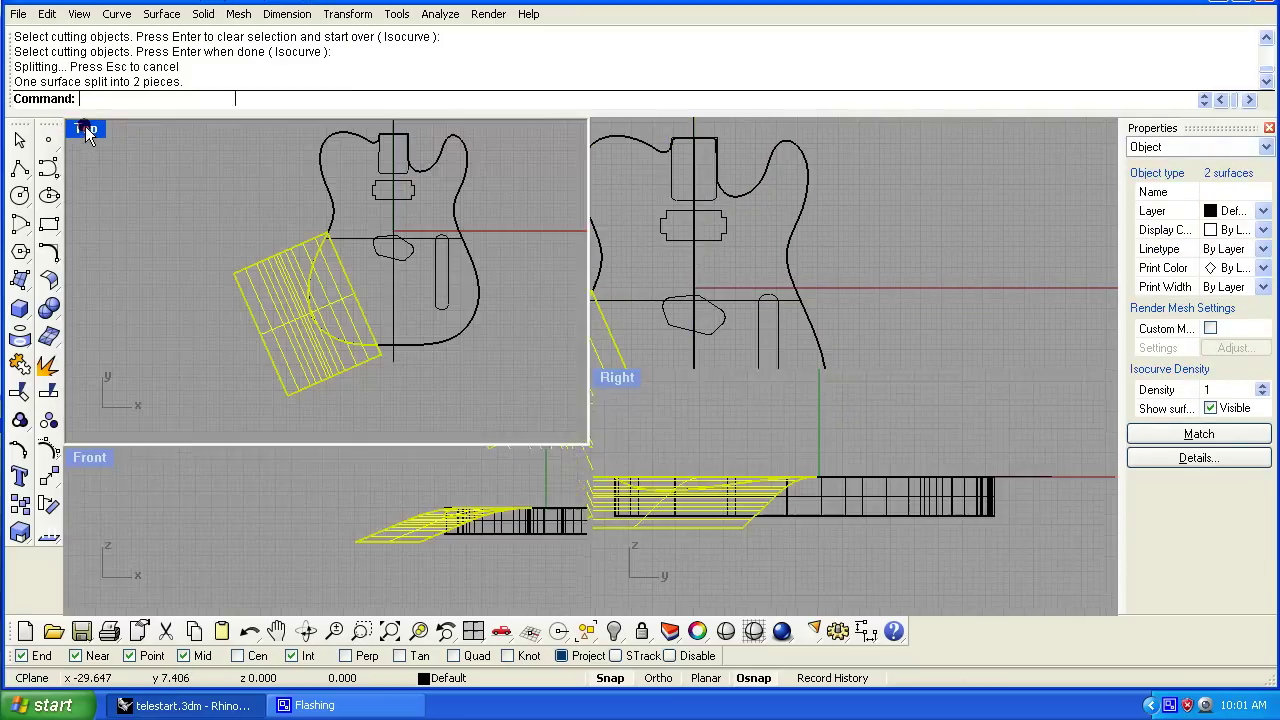
double_click(643, 129)
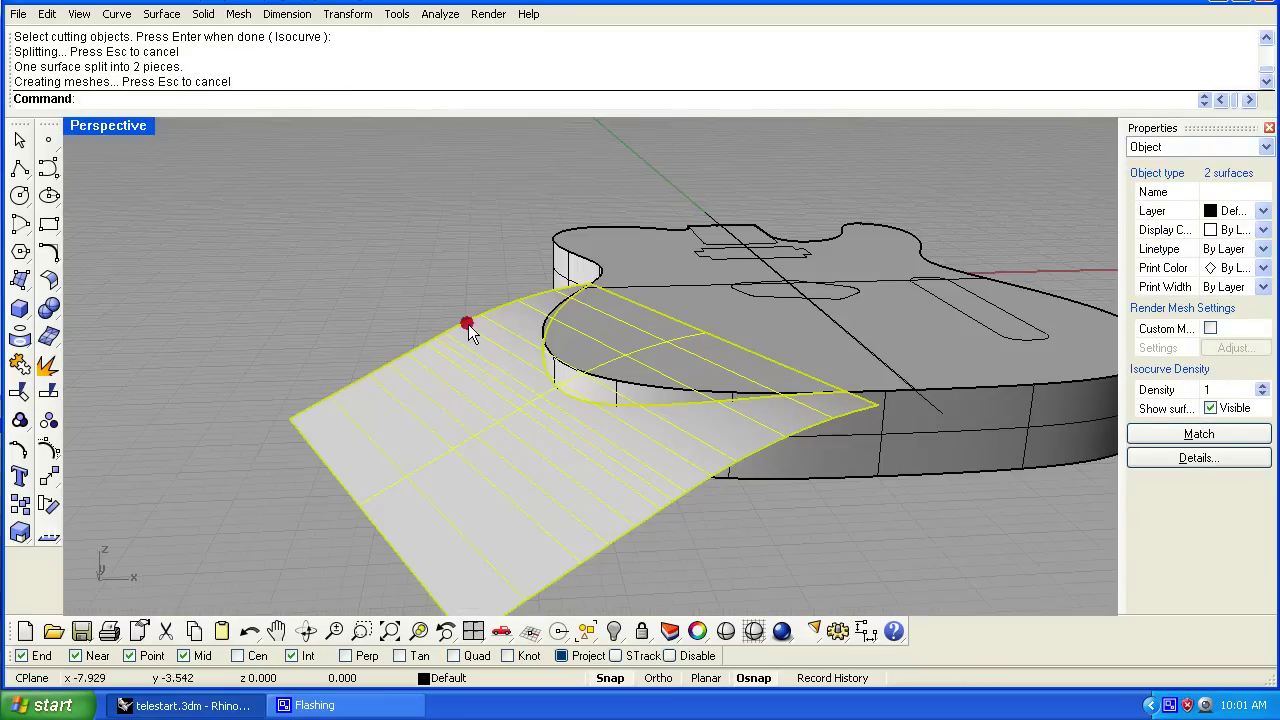
Delete the leftover contour surface piece outside the guitar body
scroll(604, 447, down, 3)
right_drag(666, 462, 531, 380)
click(695, 467)
click(402, 500)
key(Delete)
Delete the cut-off body corner, leaving a sloped curved contour on the lower corner
click(537, 369)
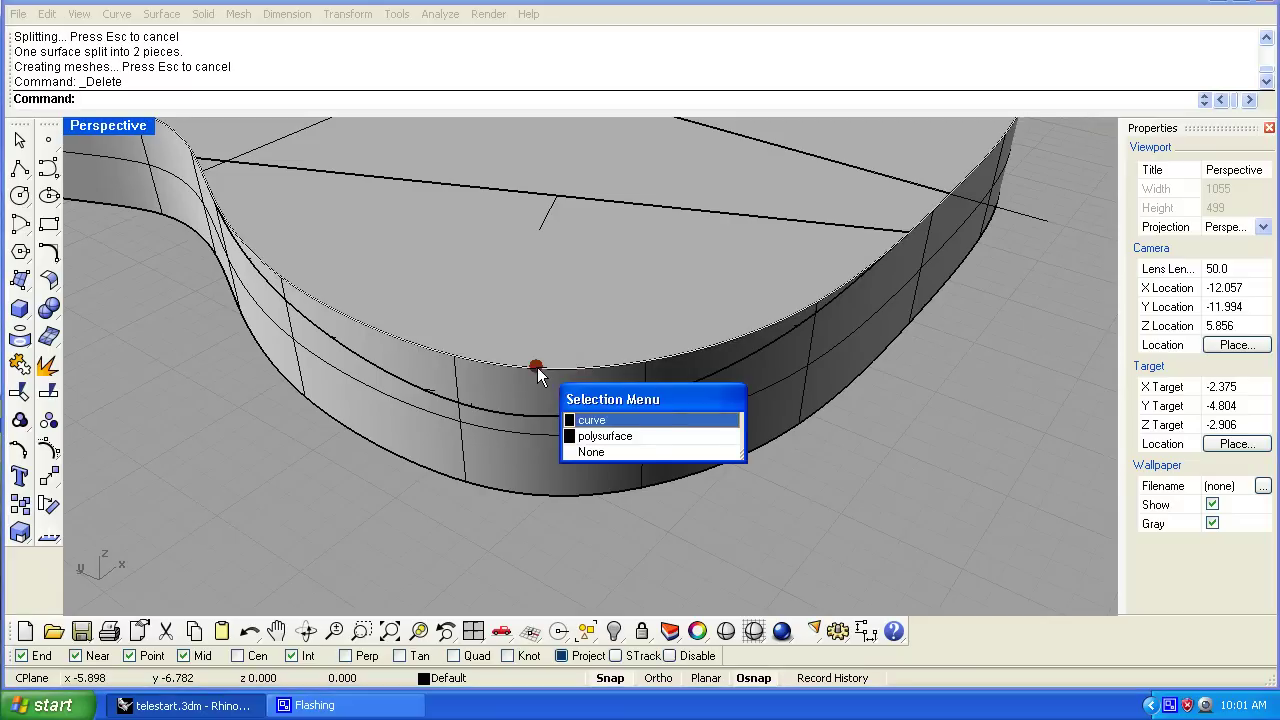
click(622, 436)
right_drag(622, 436, 586, 490)
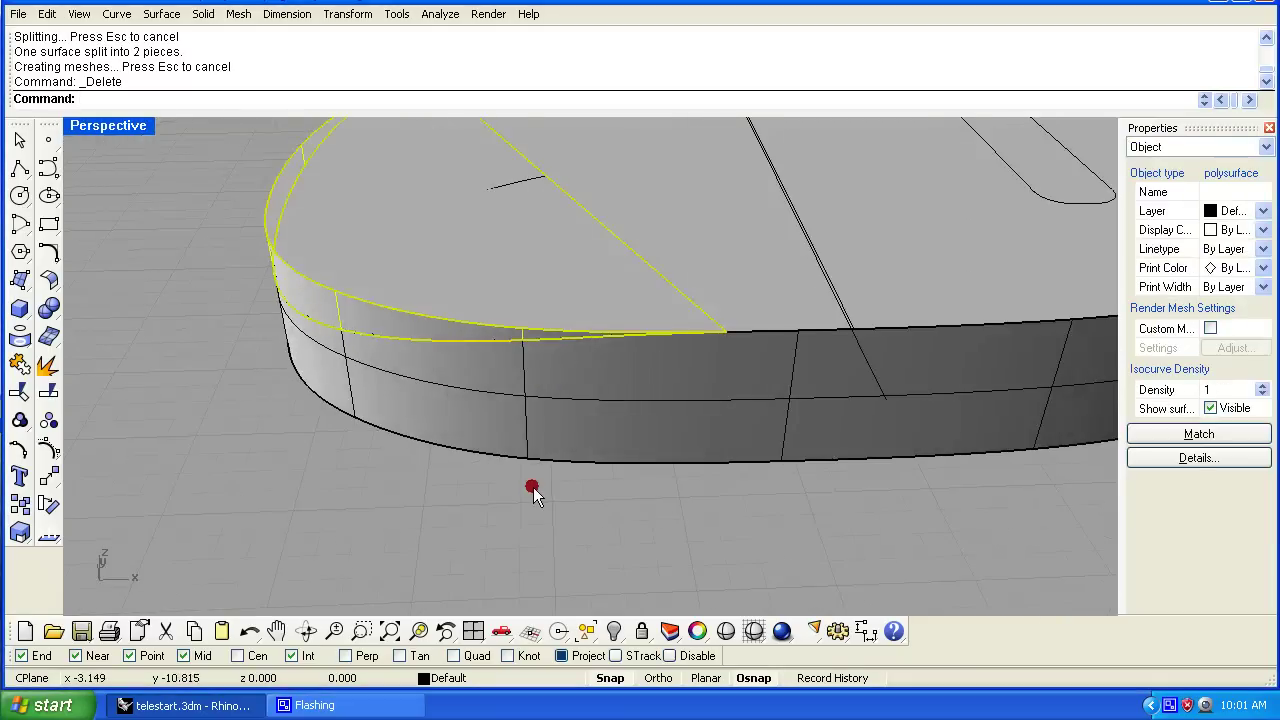
key(Delete)
scroll(533, 487, down, 3)
right_drag(547, 433, 491, 320)
scroll(491, 320, up, 3)
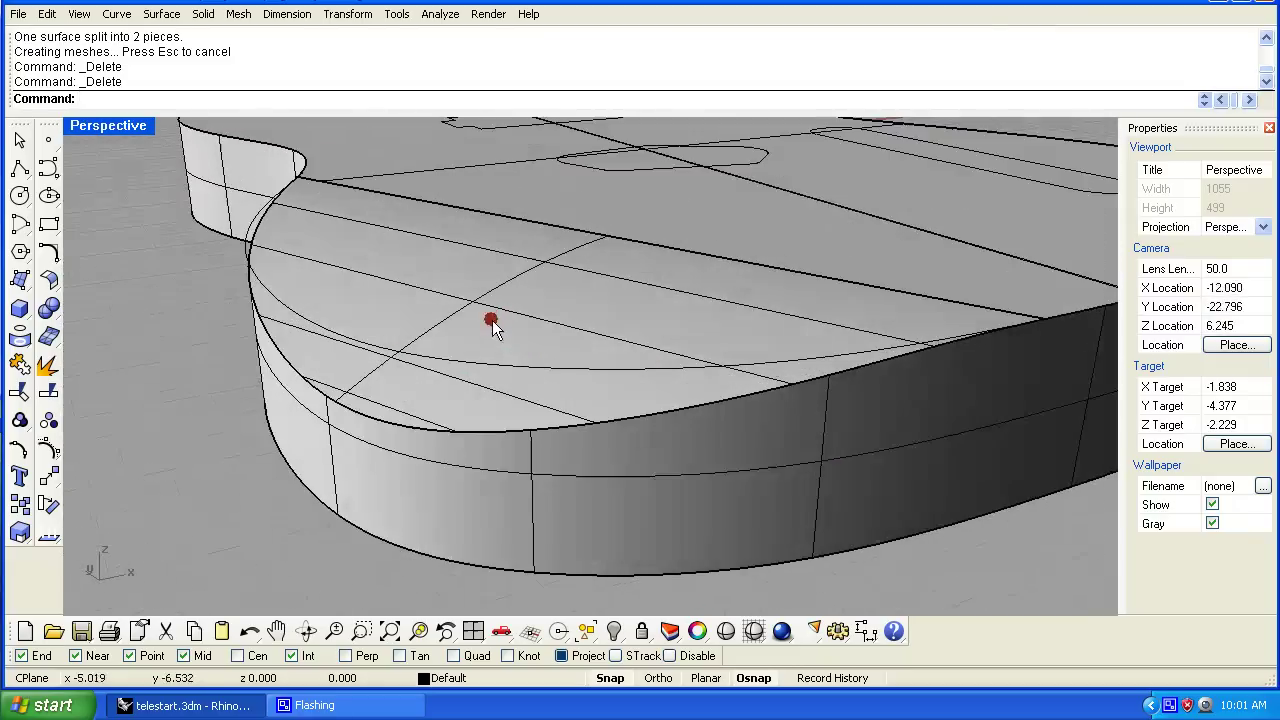
scroll(205, 560, down, 3)
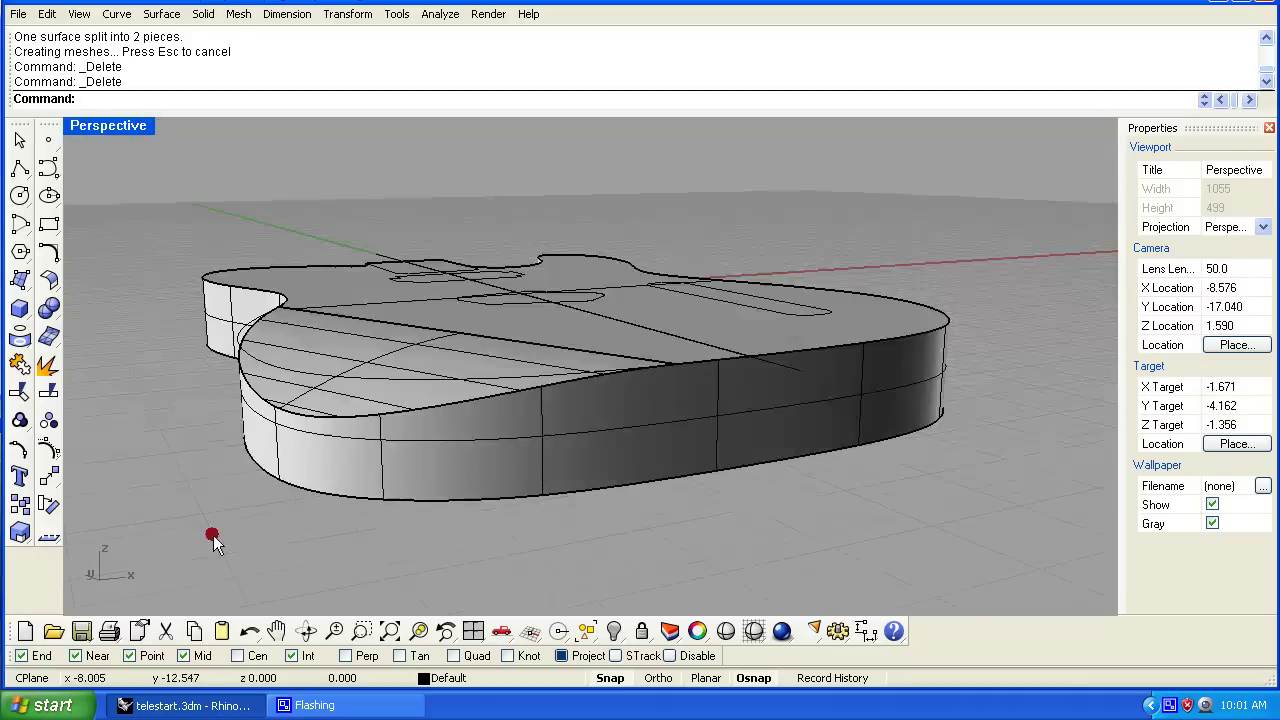
right_drag(211, 534, 237, 546)
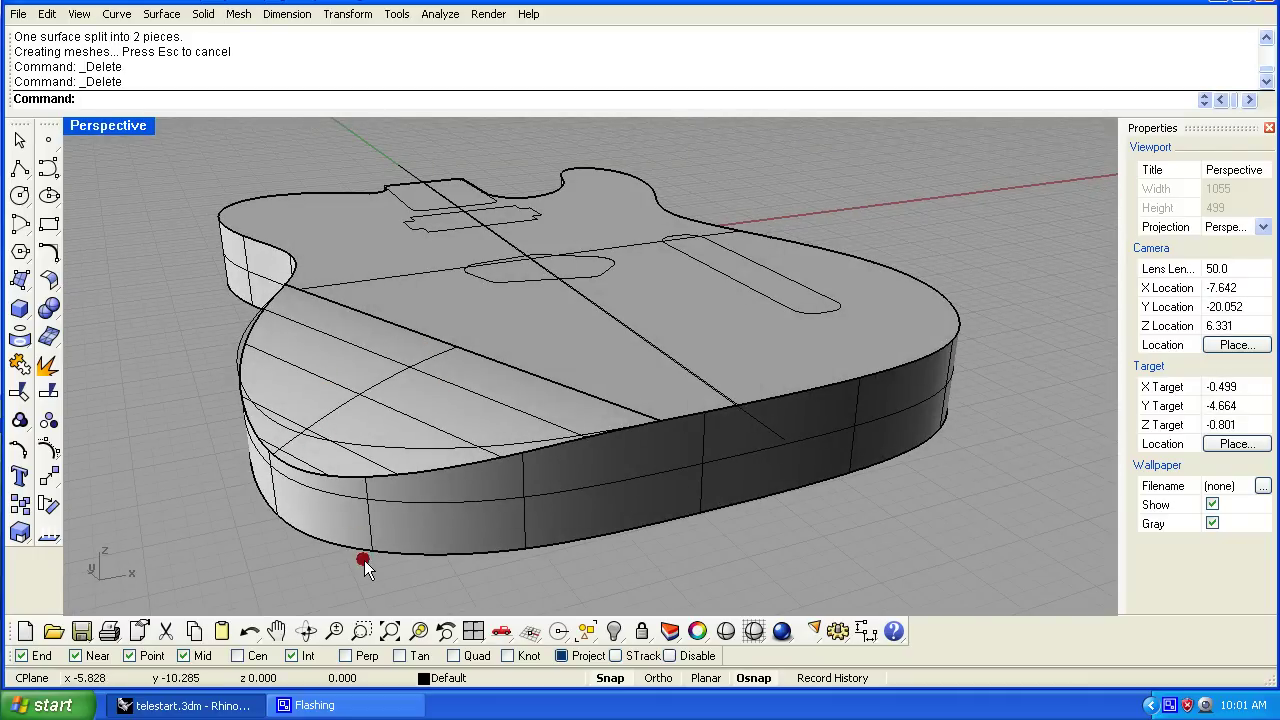
right_drag(364, 560, 83, 275)
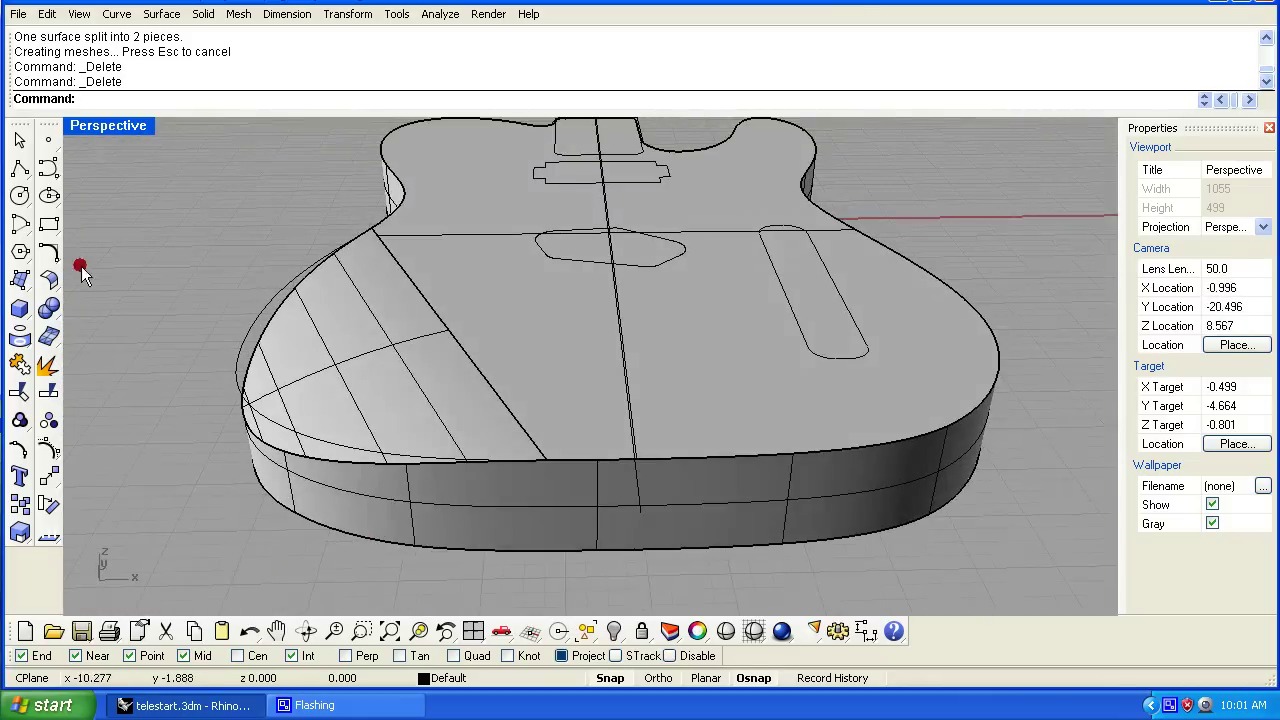
double_click(109, 125)
Create a centre-radius sphere beside the guitar large enough to enclose the body
click(397, 272)
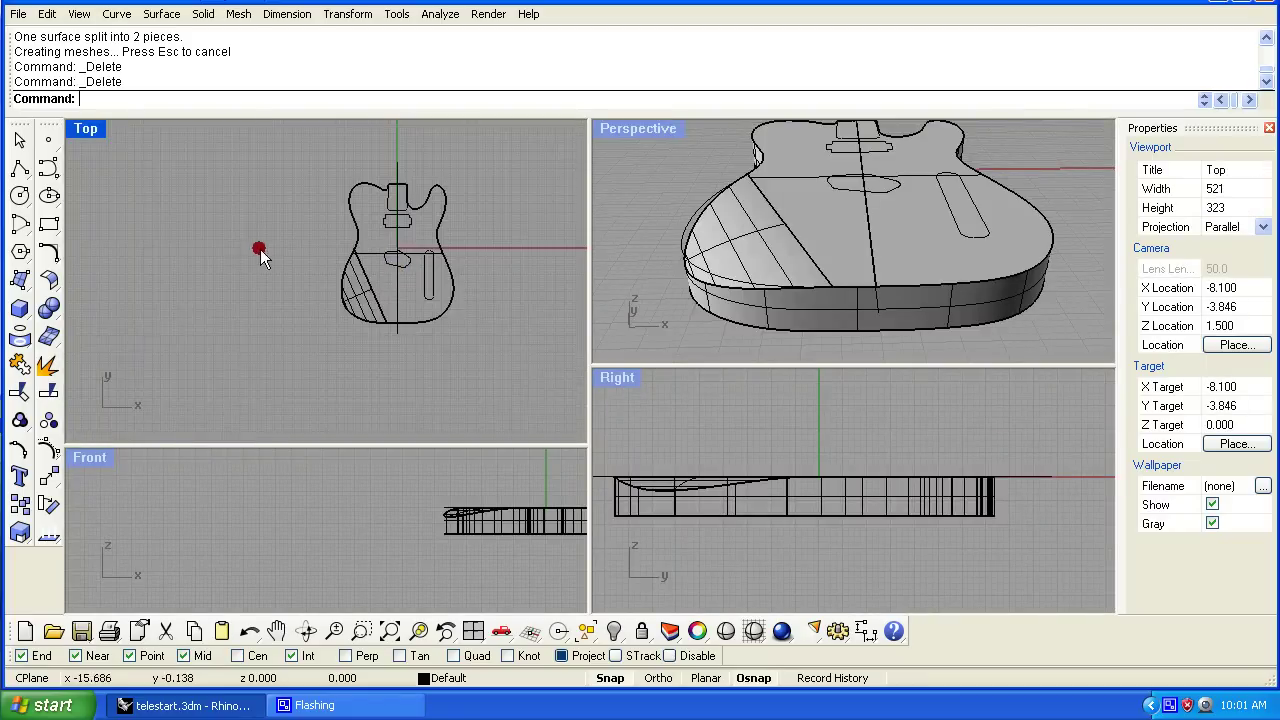
right_drag(259, 251, 351, 285)
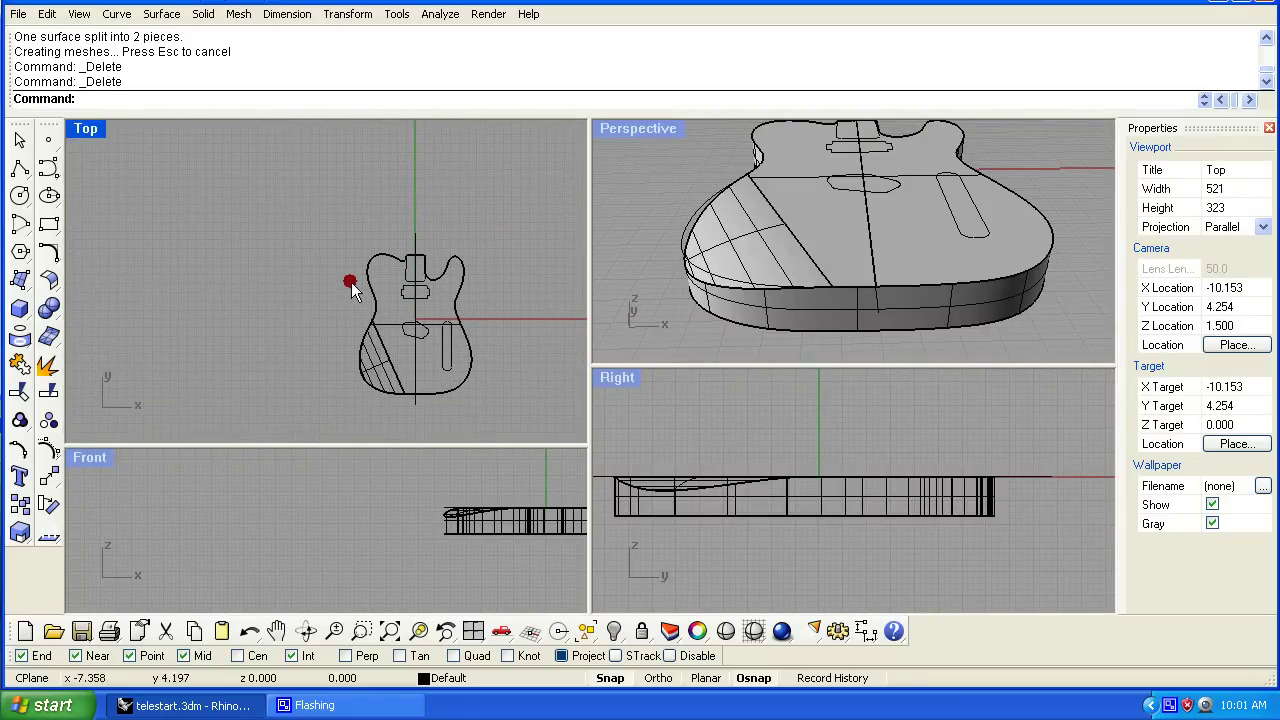
right_drag(722, 312, 710, 168)
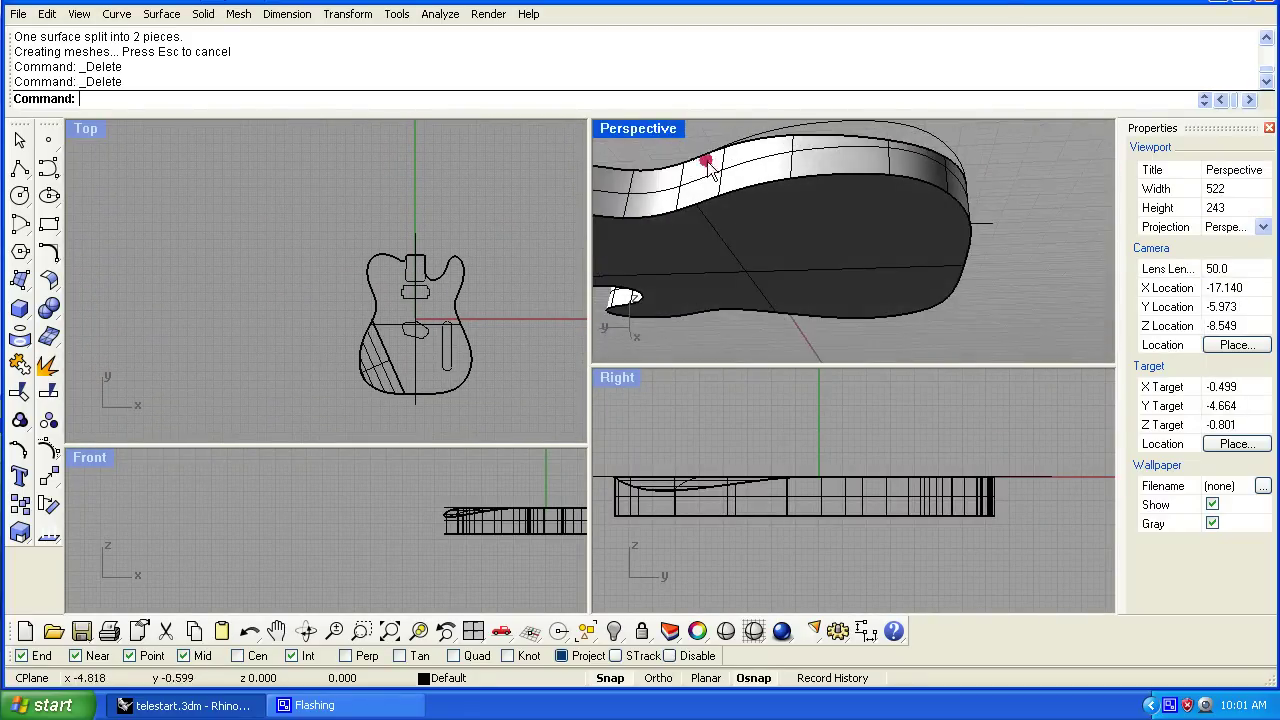
right_drag(677, 259, 723, 306)
right_drag(250, 302, 257, 92)
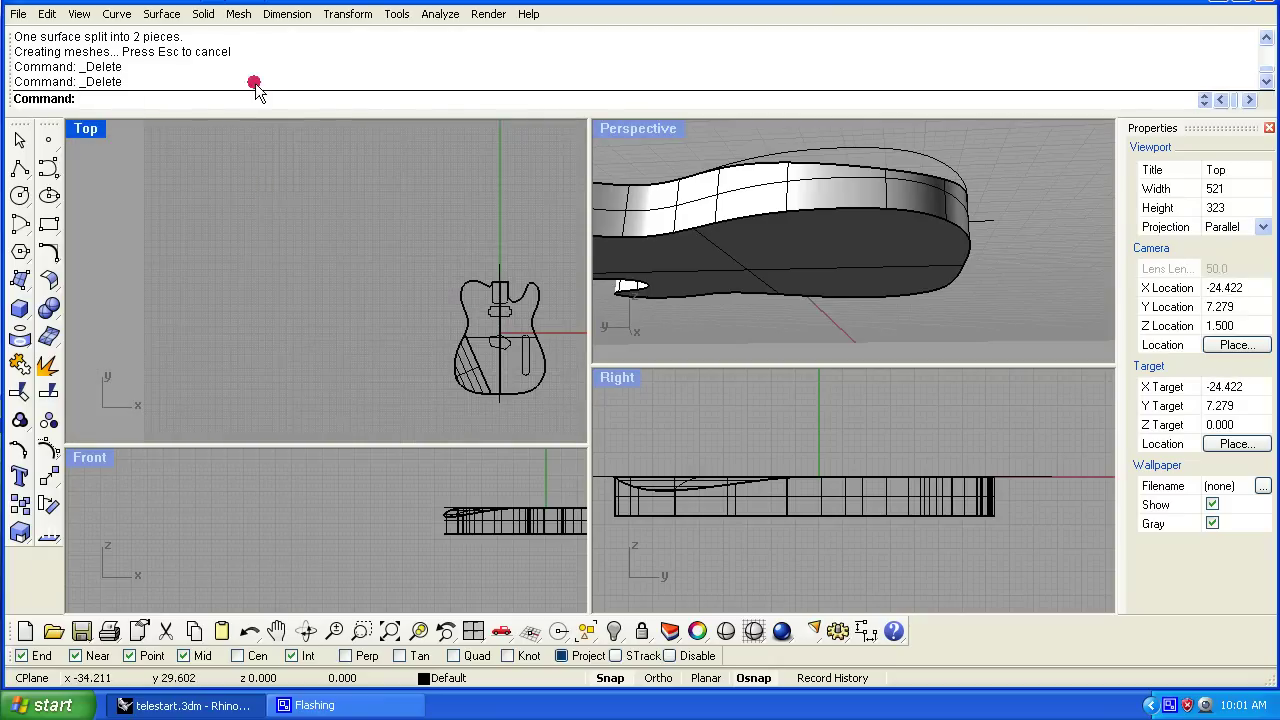
click(203, 14)
mouse_move(244, 16)
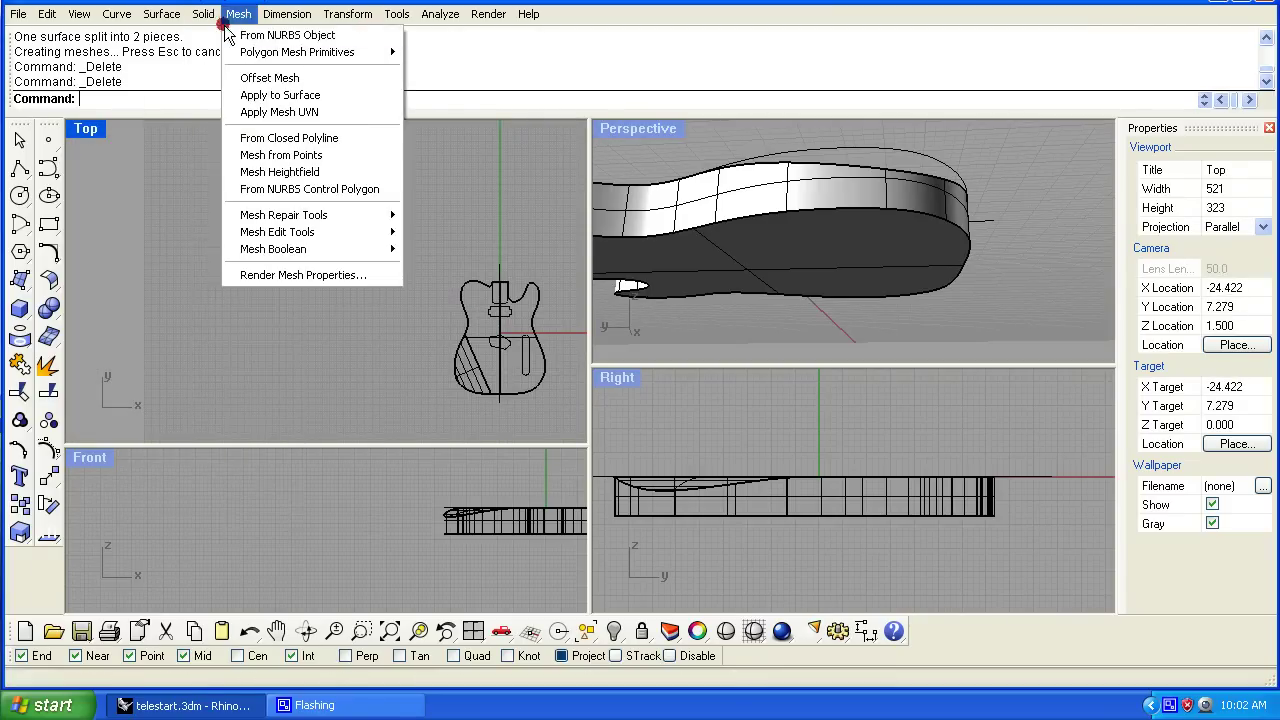
mouse_move(203, 14)
mouse_move(221, 53)
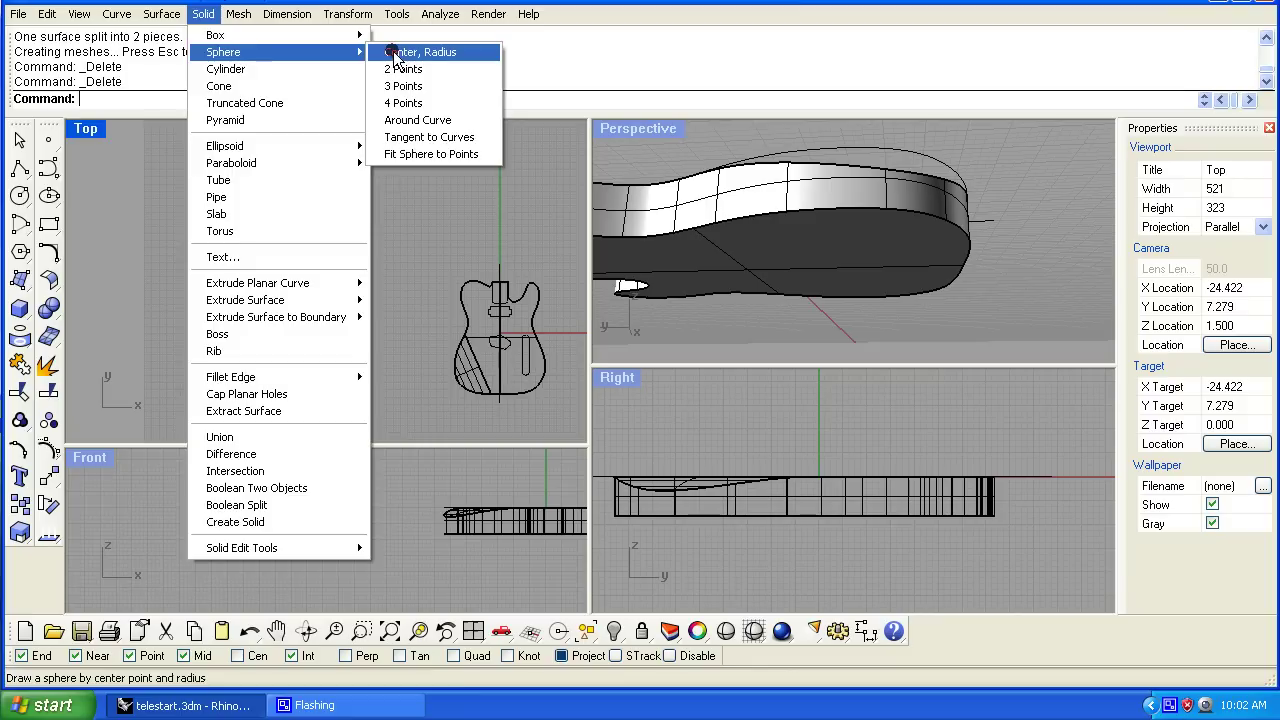
click(395, 52)
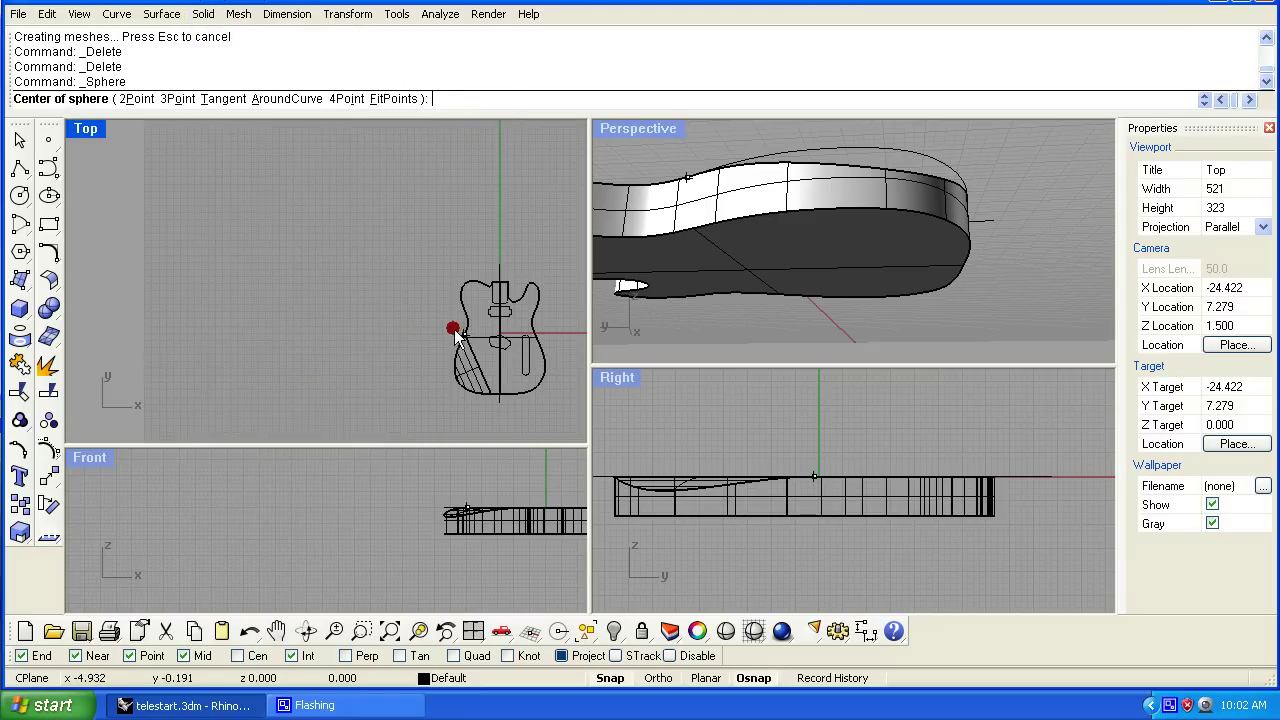
scroll(449, 337, up, 3)
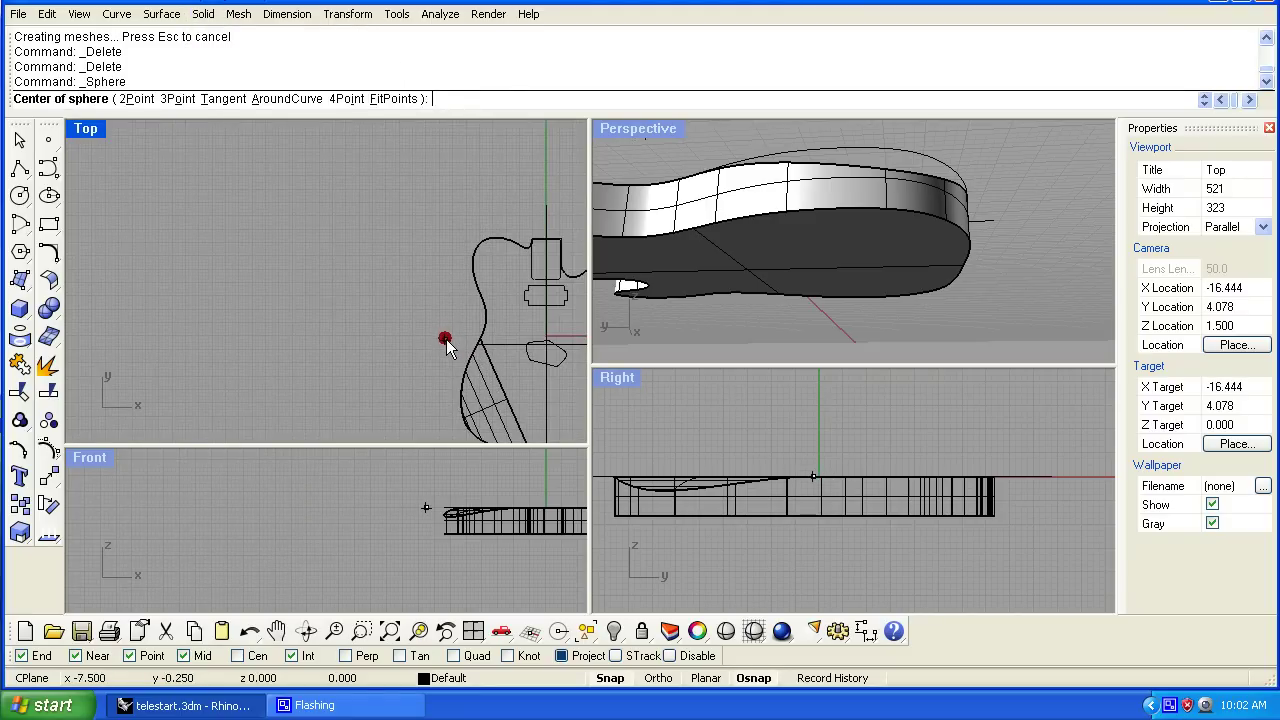
click(452, 340)
scroll(363, 320, down, 5)
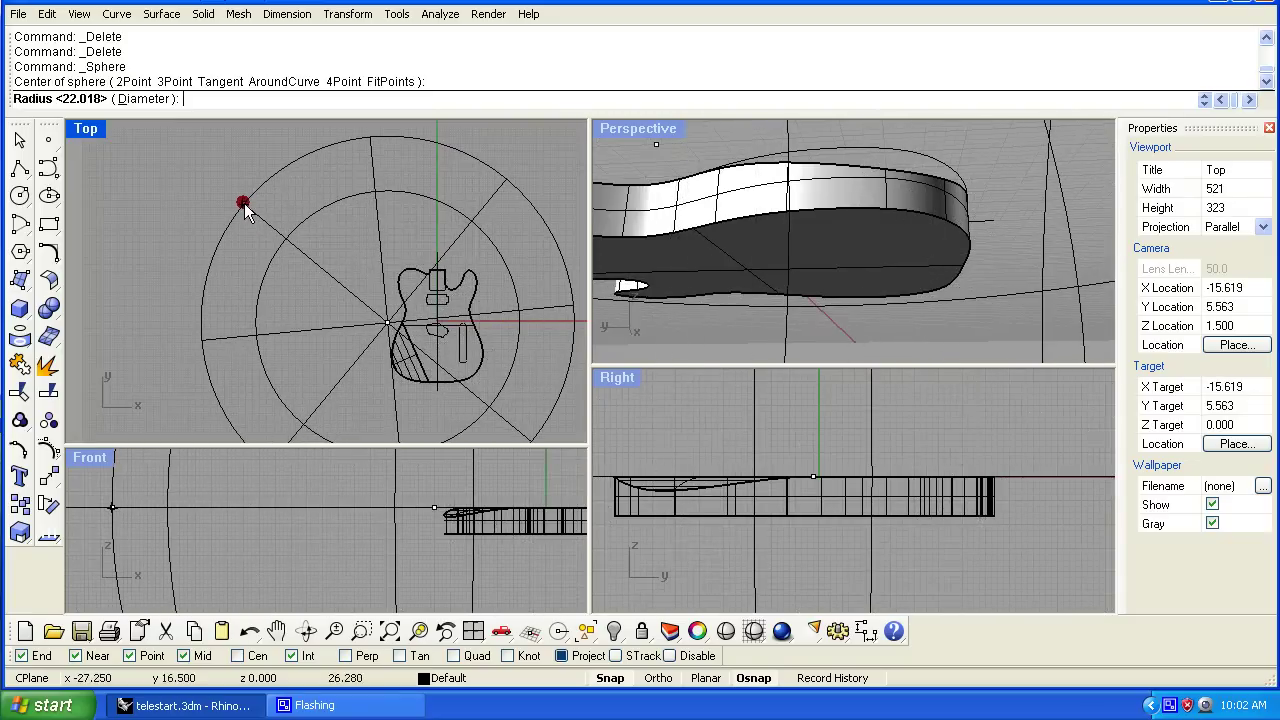
click(243, 203)
scroll(265, 225, down, 2)
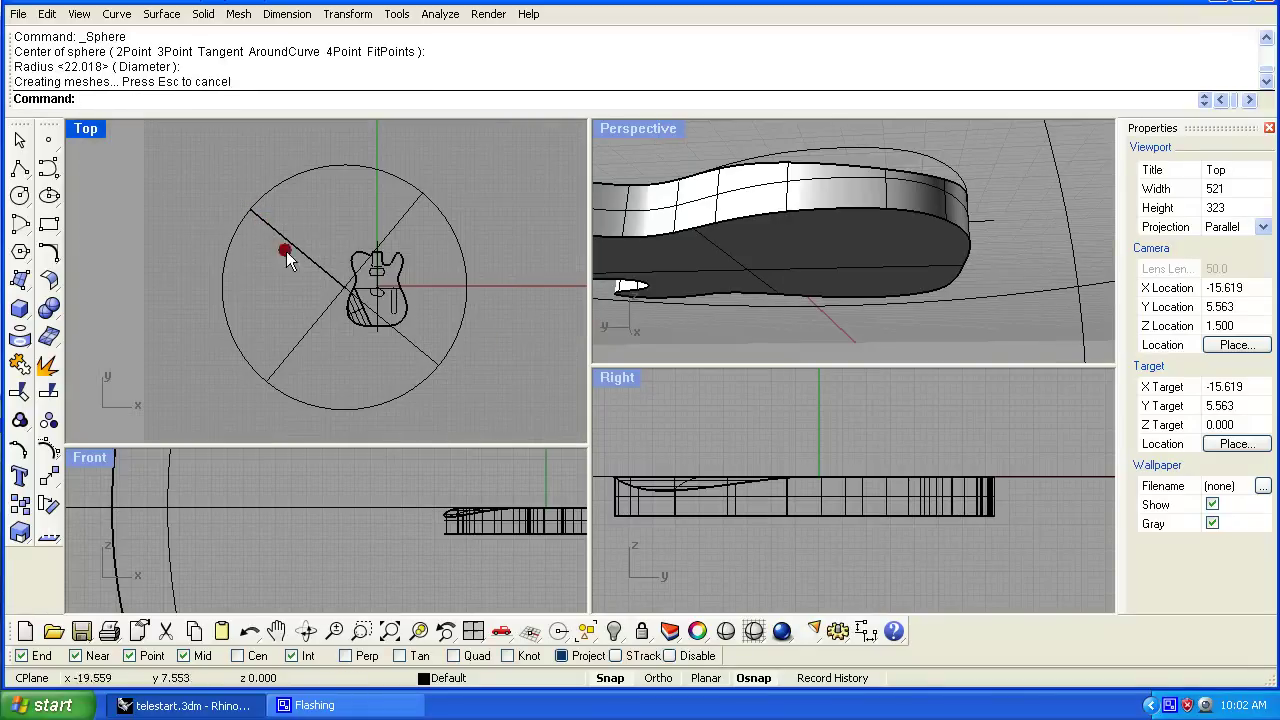
scroll(692, 300, down, 2)
scroll(766, 443, down, 5)
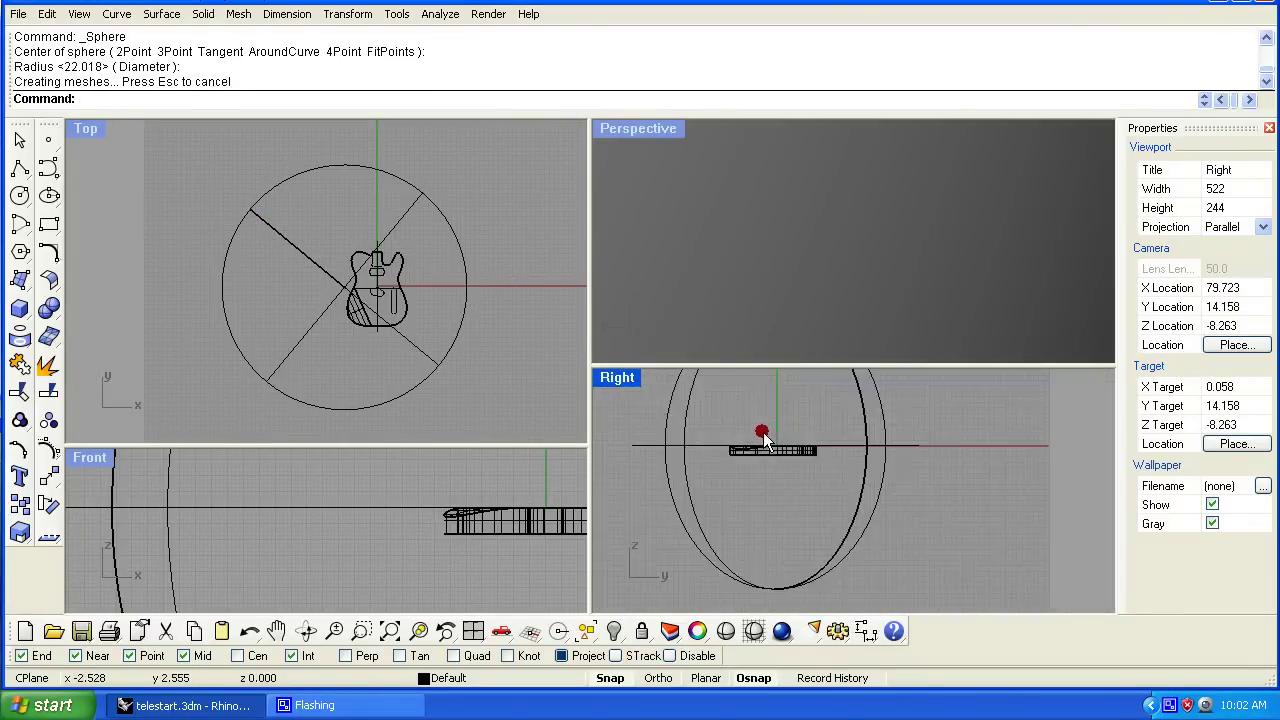
Nudge the sphere down, then slightly up, so its crown meets the body's underside
click(794, 529)
right_drag(896, 487, 948, 543)
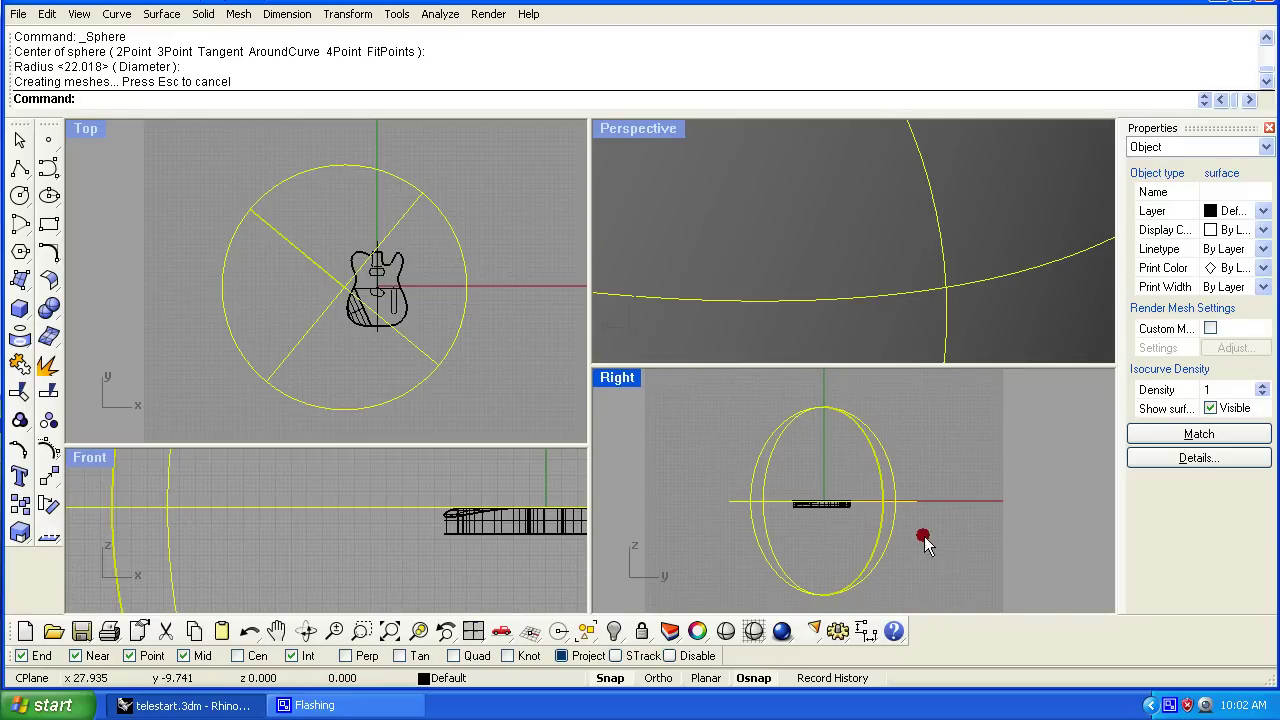
key(alt+Down)
key(alt+Down)
key(alt+Down)
key(alt+Down)
key(alt+Down)
key(alt+Down)
key(alt+Down)
key(alt+Down)
key(alt+Down)
key(alt+Down)
key(alt+Down)
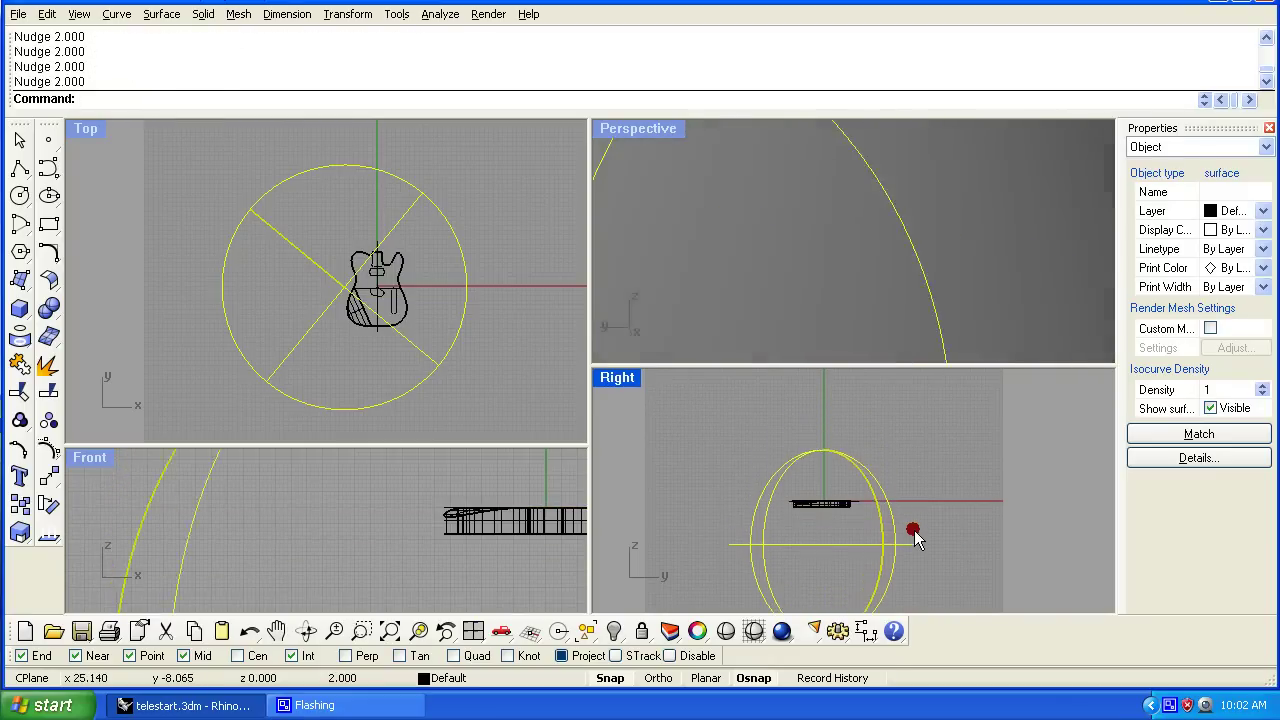
key(alt+Down)
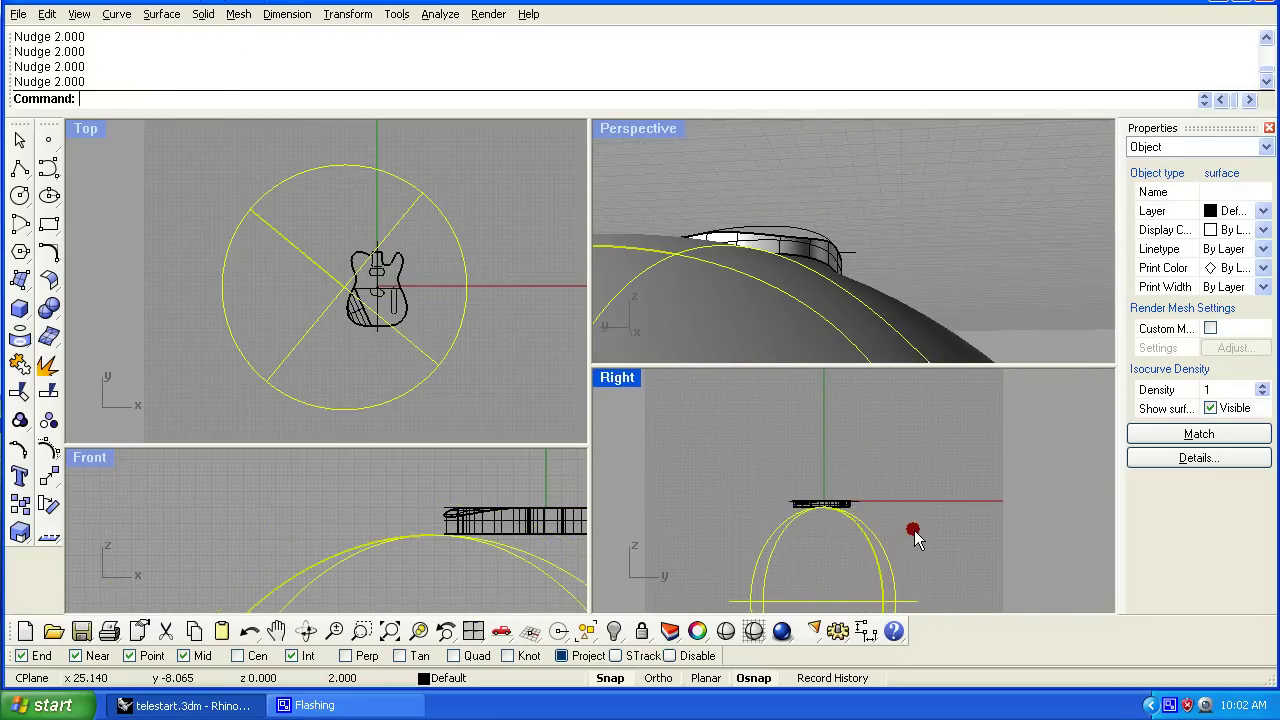
key(ctrl+alt+Up)
key(ctrl+alt+Up)
key(ctrl+alt+Up)
key(ctrl+alt+Up)
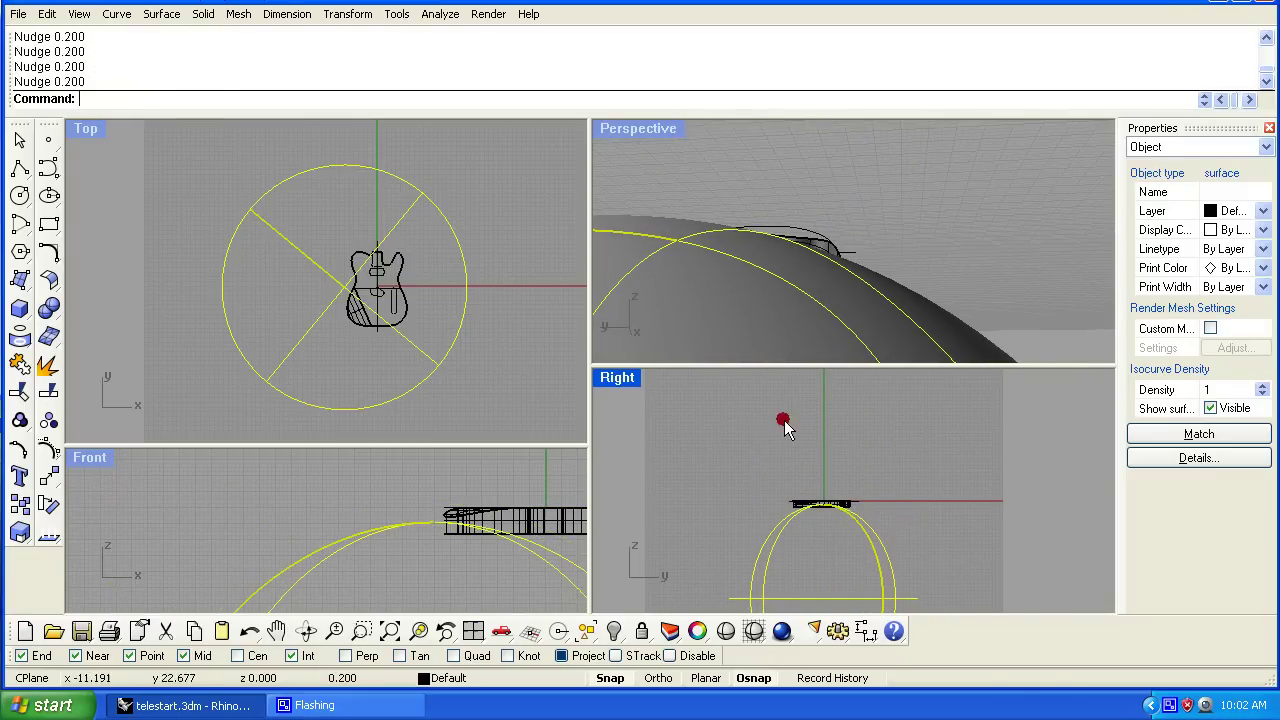
scroll(785, 425, up, 6)
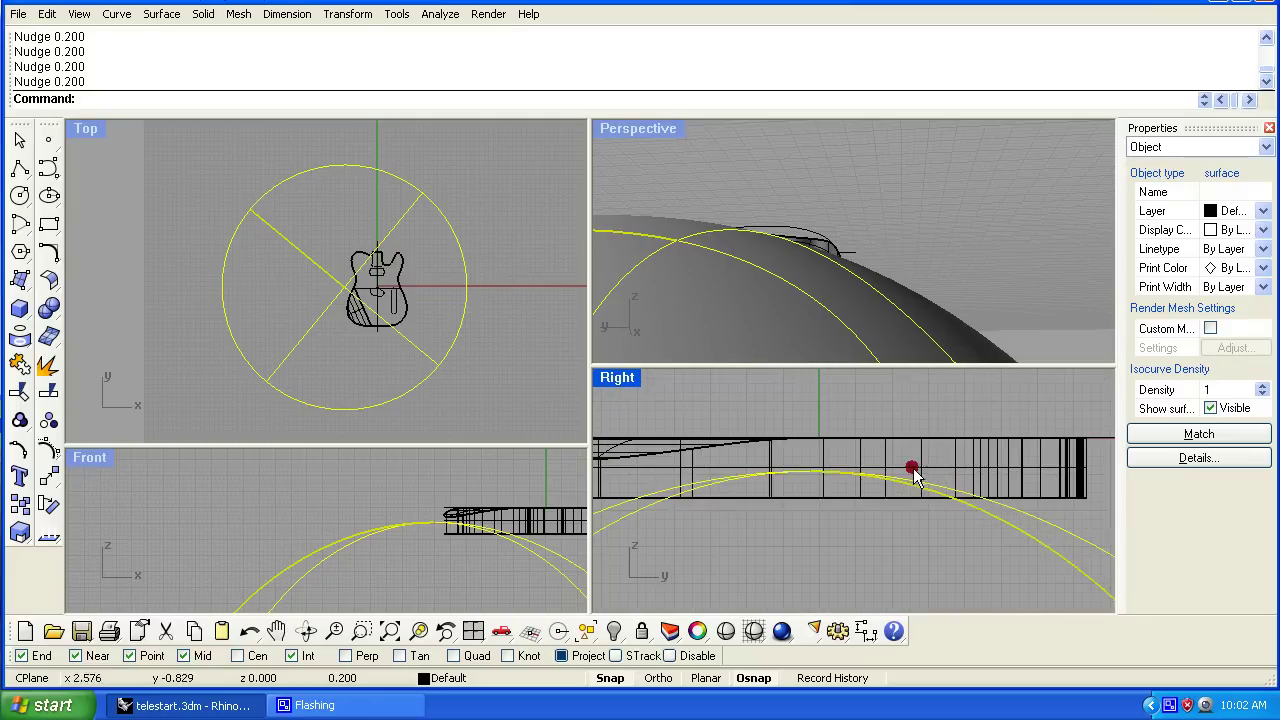
right_drag(873, 508, 907, 526)
right_drag(846, 289, 880, 350)
right_drag(617, 366, 925, 268)
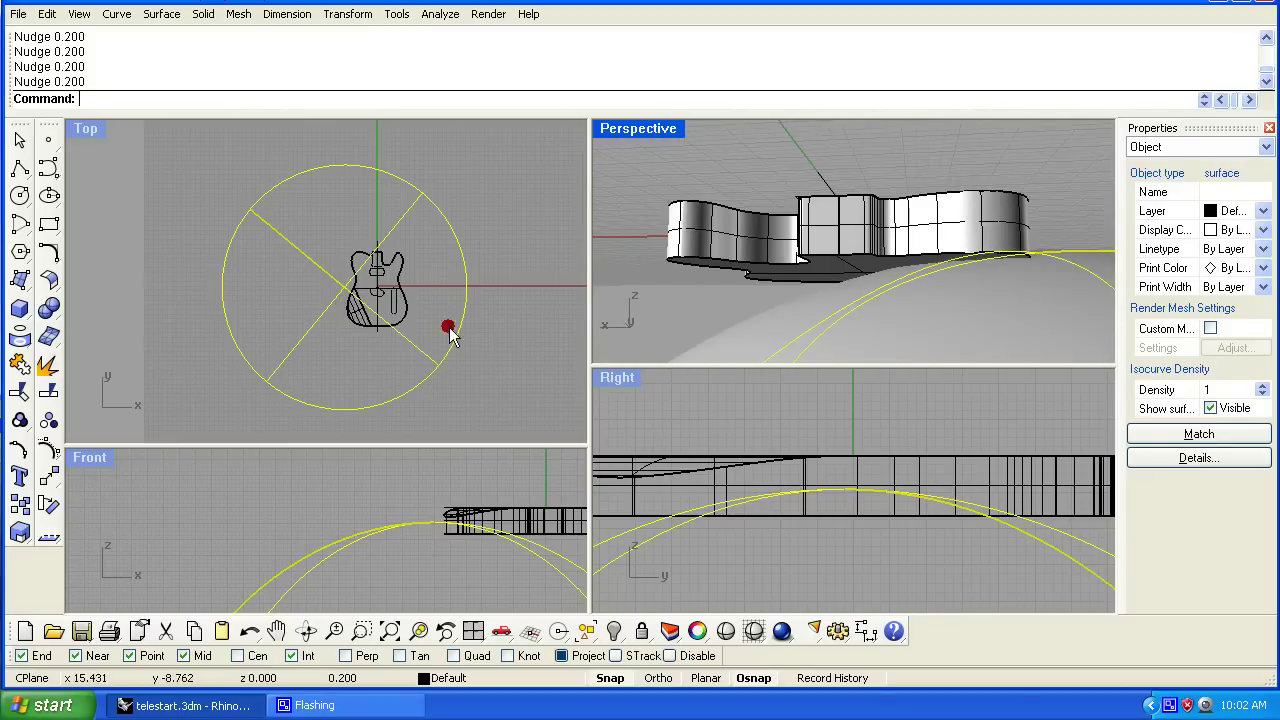
Nudge the circle and dome curves left and back right to align them under the body
right_drag(421, 325, 477, 327)
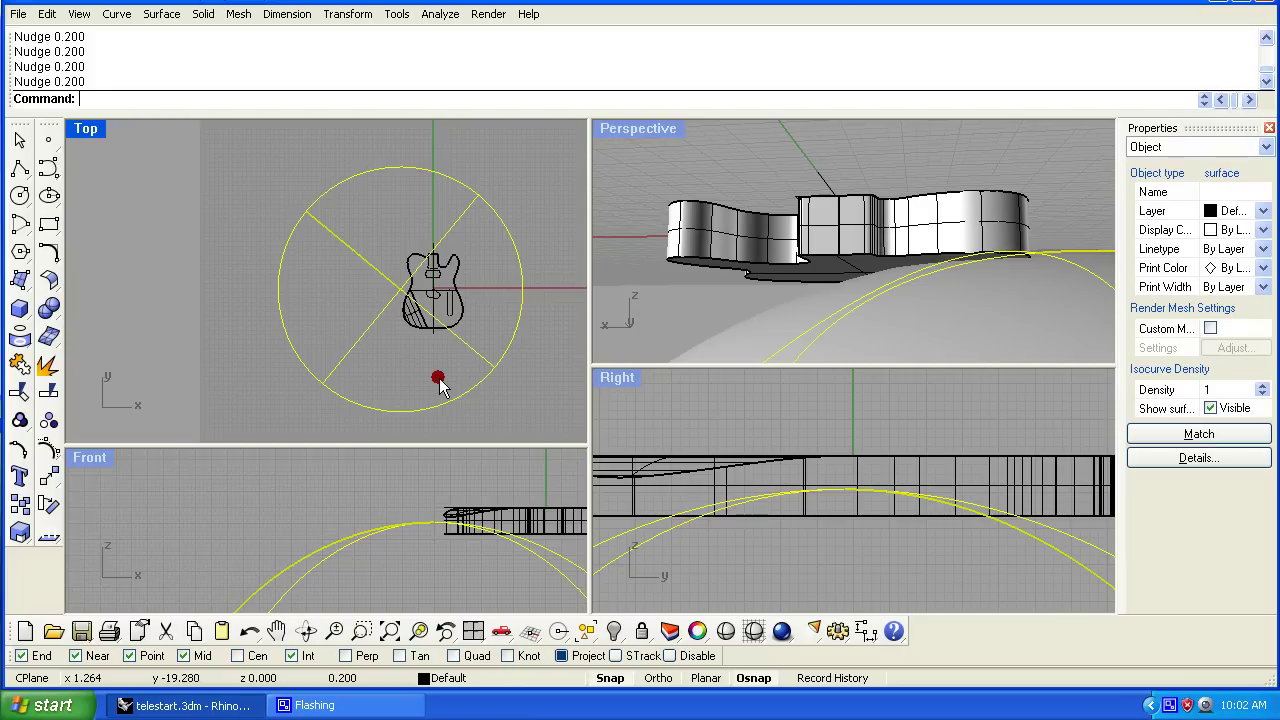
key(alt+Left)
key(alt+Left)
key(alt+Left)
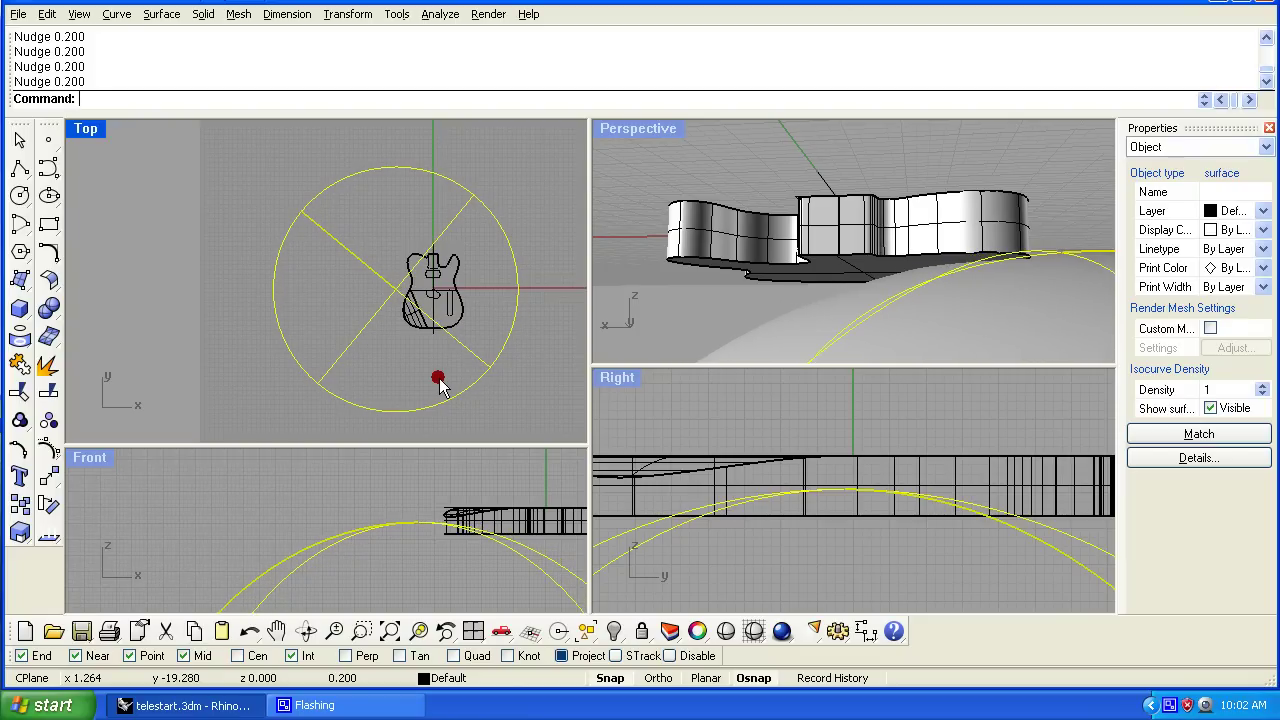
key(alt+Right)
right_drag(777, 294, 994, 243)
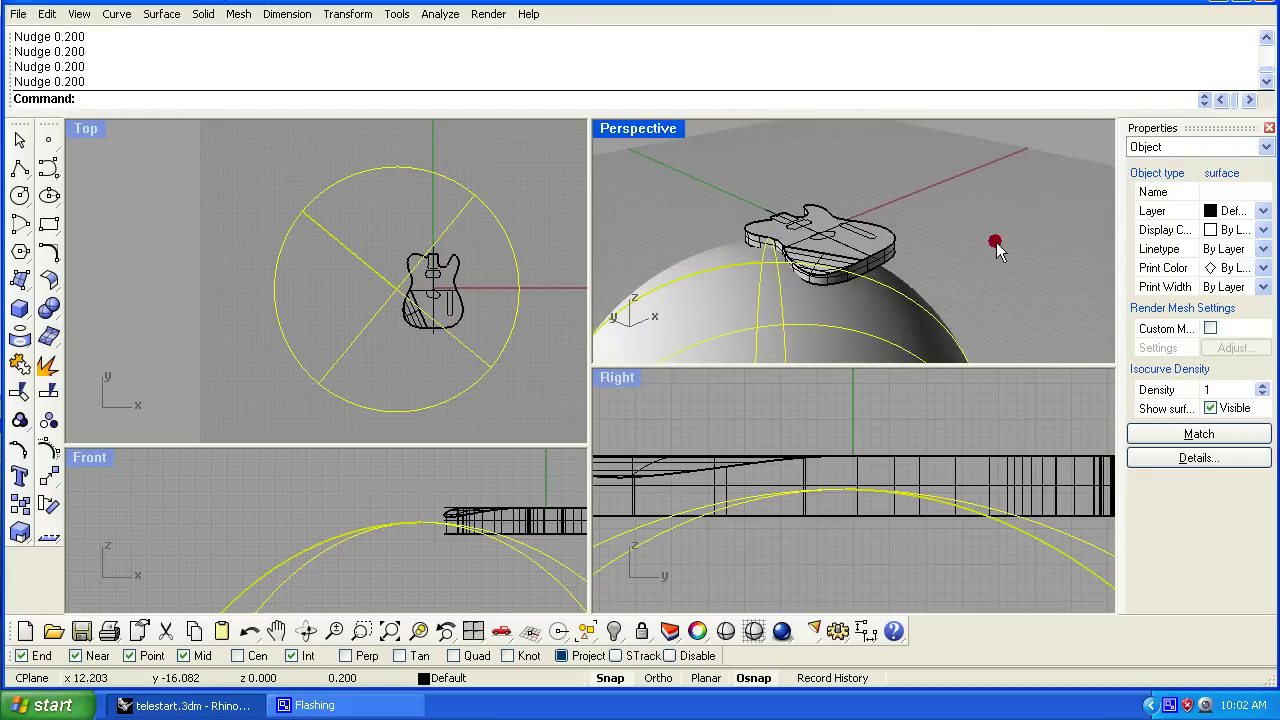
Split the guitar body polysurface using the circle and crossing lines as cutters
click(363, 289)
scroll(441, 285, up, 3)
click(463, 293)
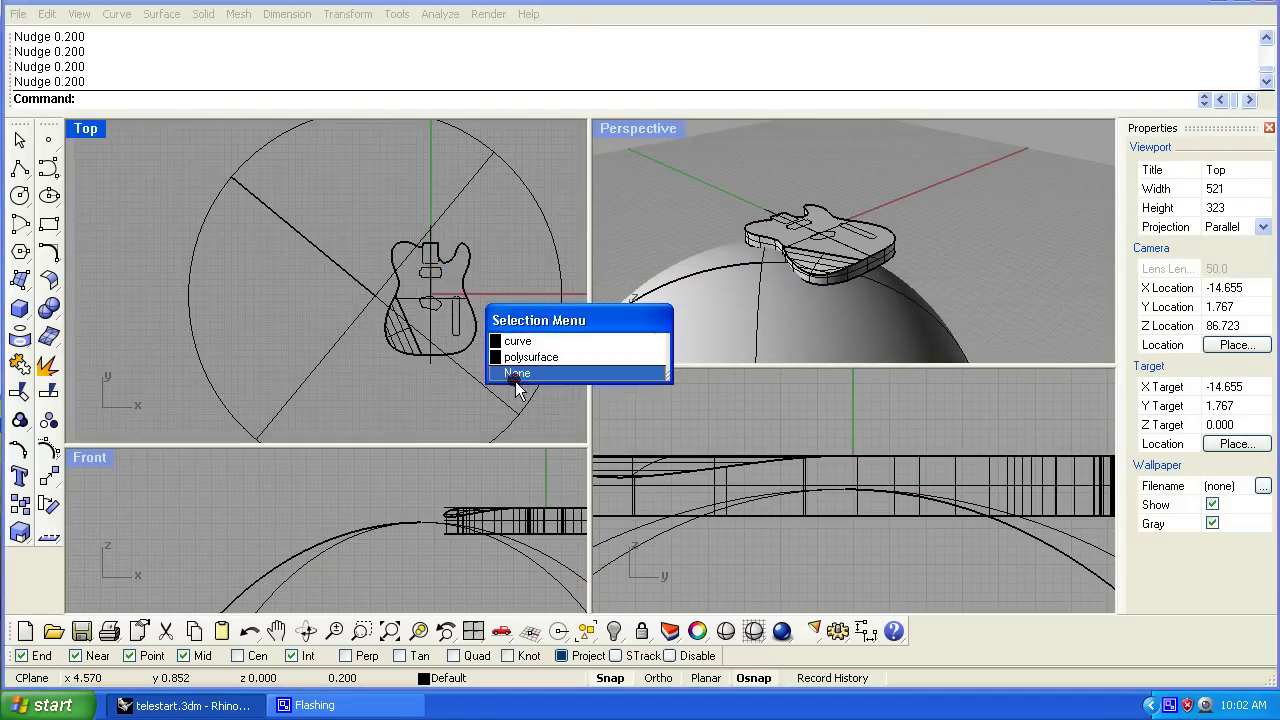
click(530, 356)
right_drag(862, 304, 820, 288)
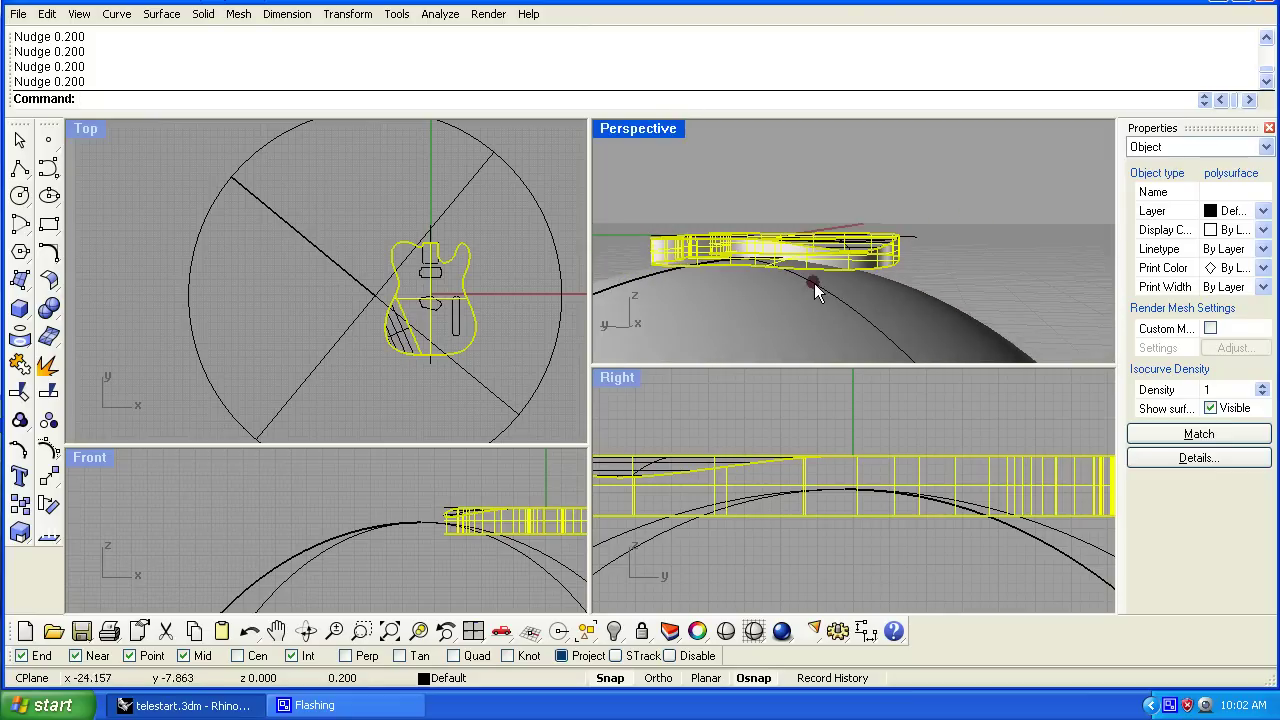
click(48, 392)
click(329, 352)
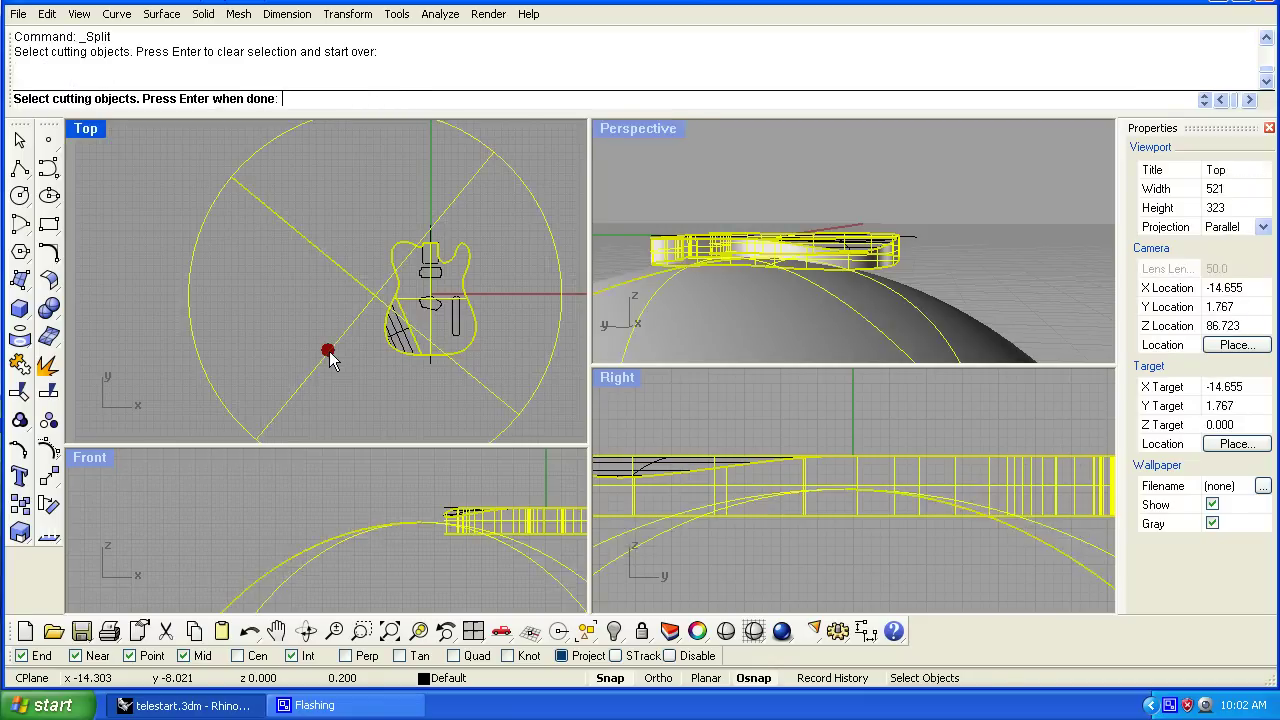
key(Return)
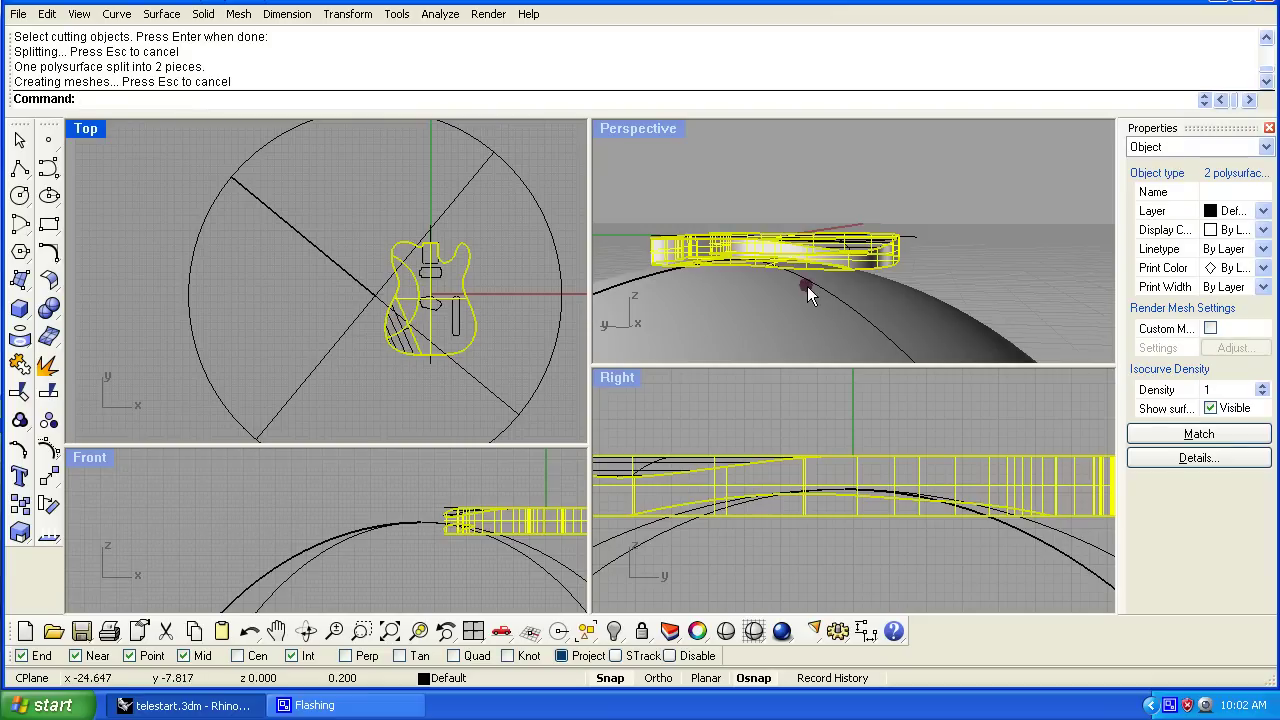
Split the dome surface using the guitar body as the cutter
mouse_move(810, 292)
right_down()
mouse_move(797, 326)
mouse_move(849, 294)
mouse_move(818, 290)
right_up()
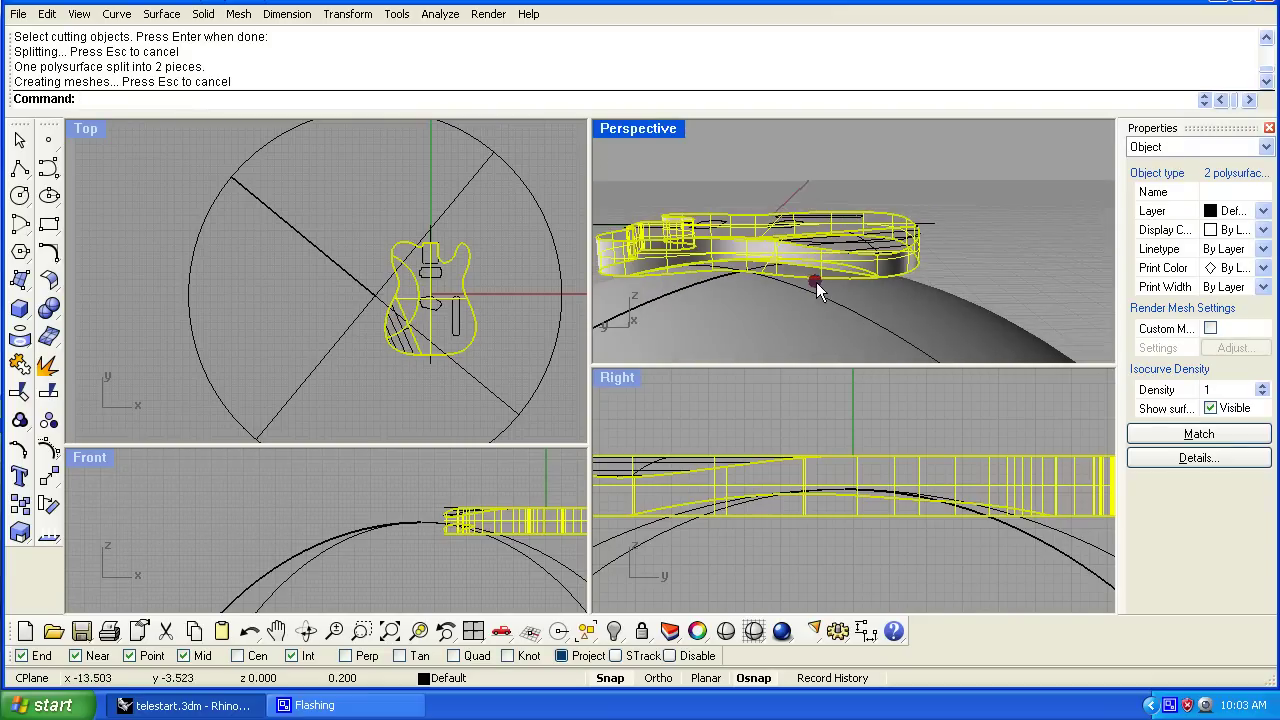
right_drag(722, 333, 840, 300)
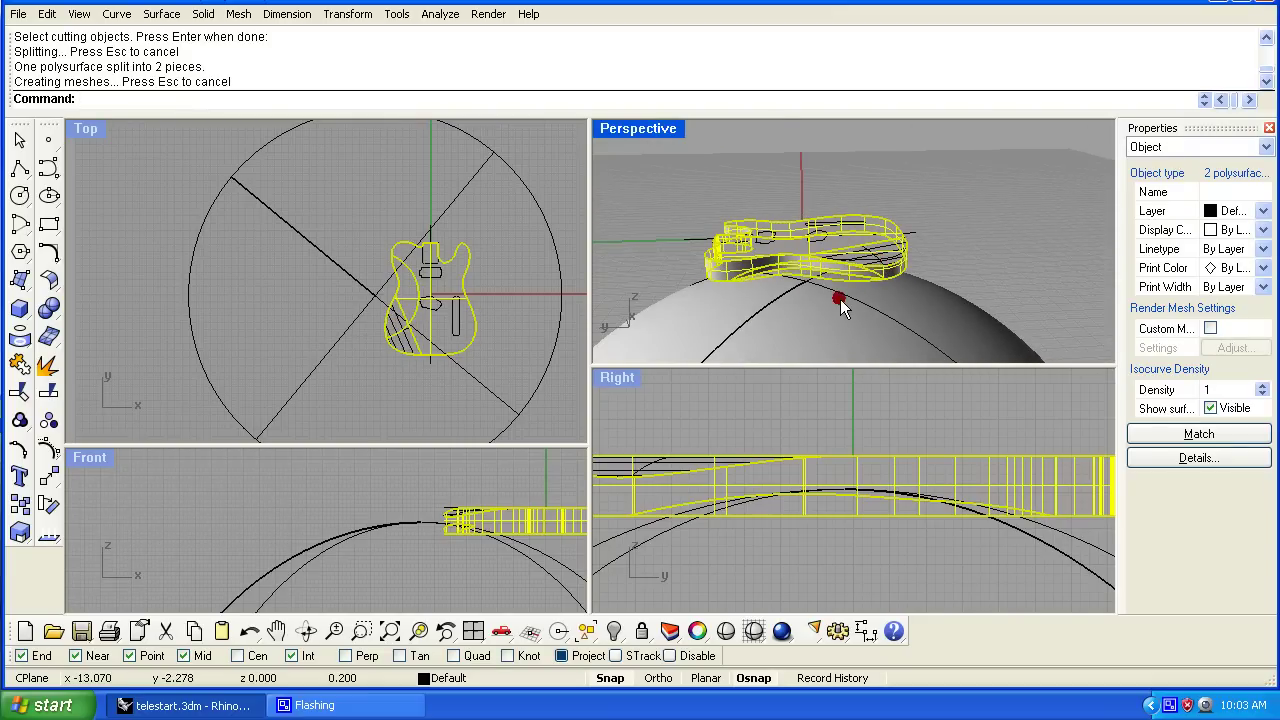
click(840, 305)
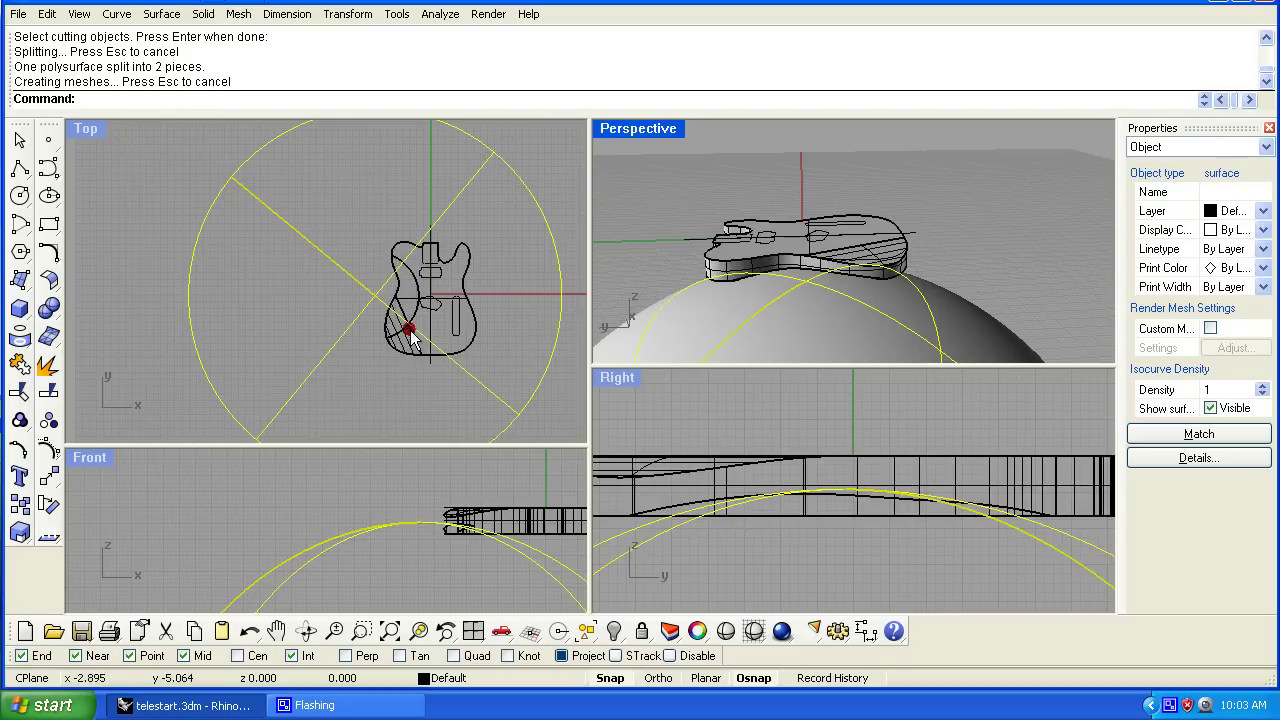
right_drag(129, 300, 135, 293)
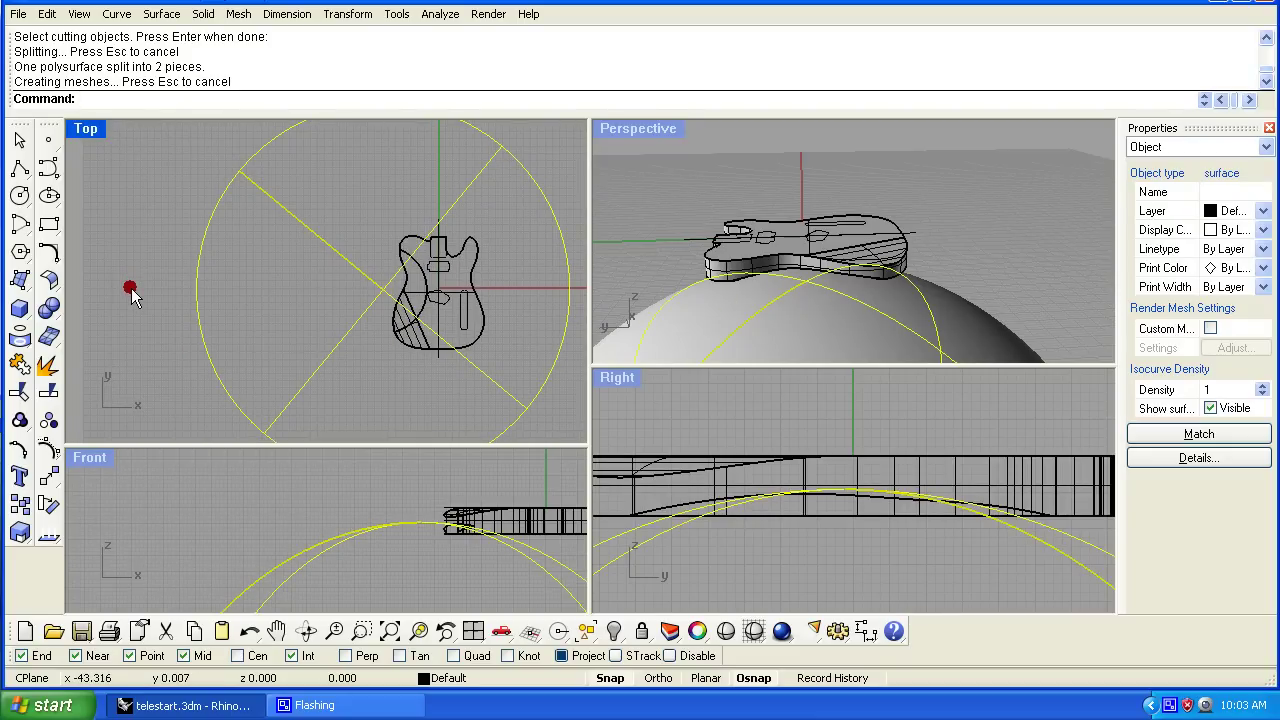
click(49, 393)
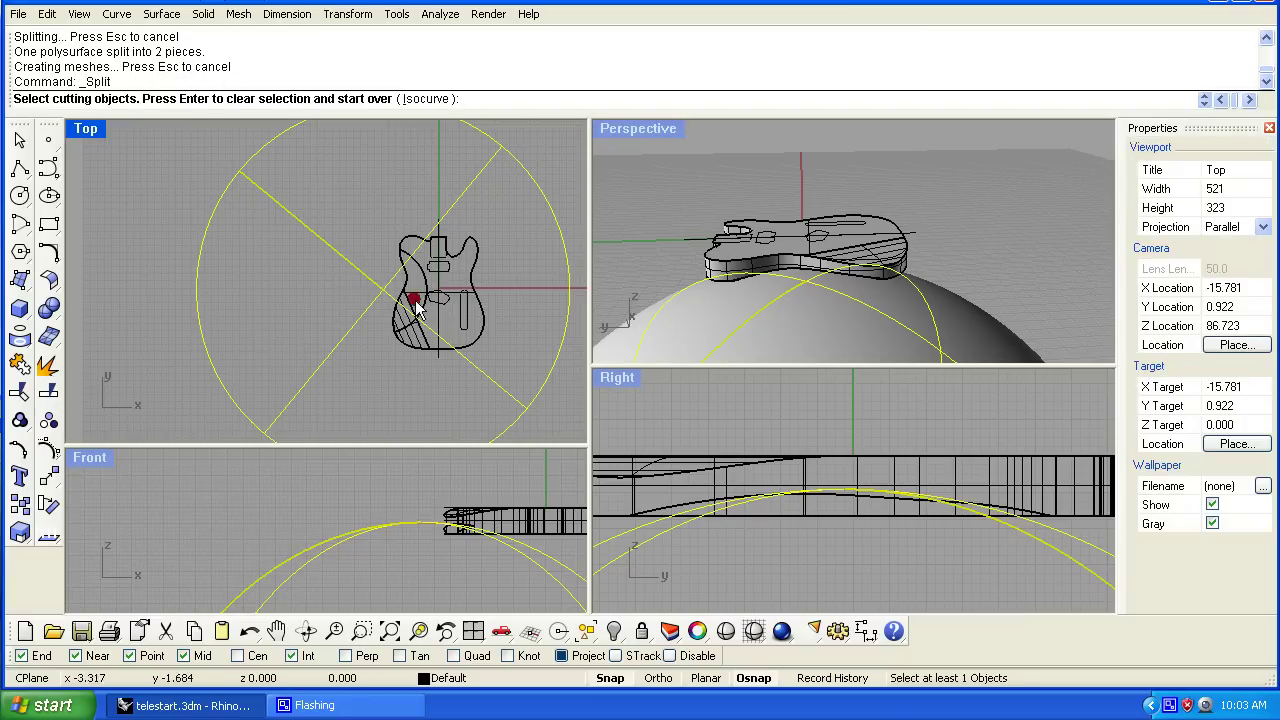
click(467, 340)
click(522, 406)
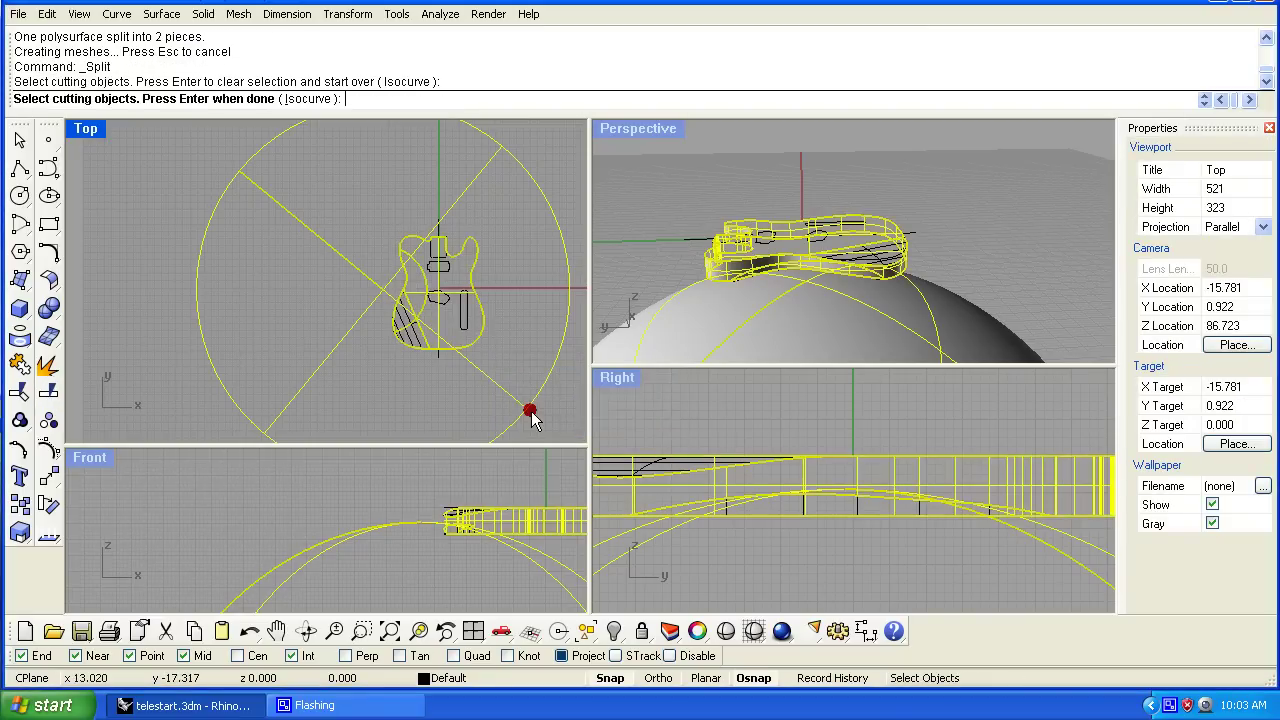
key(Return)
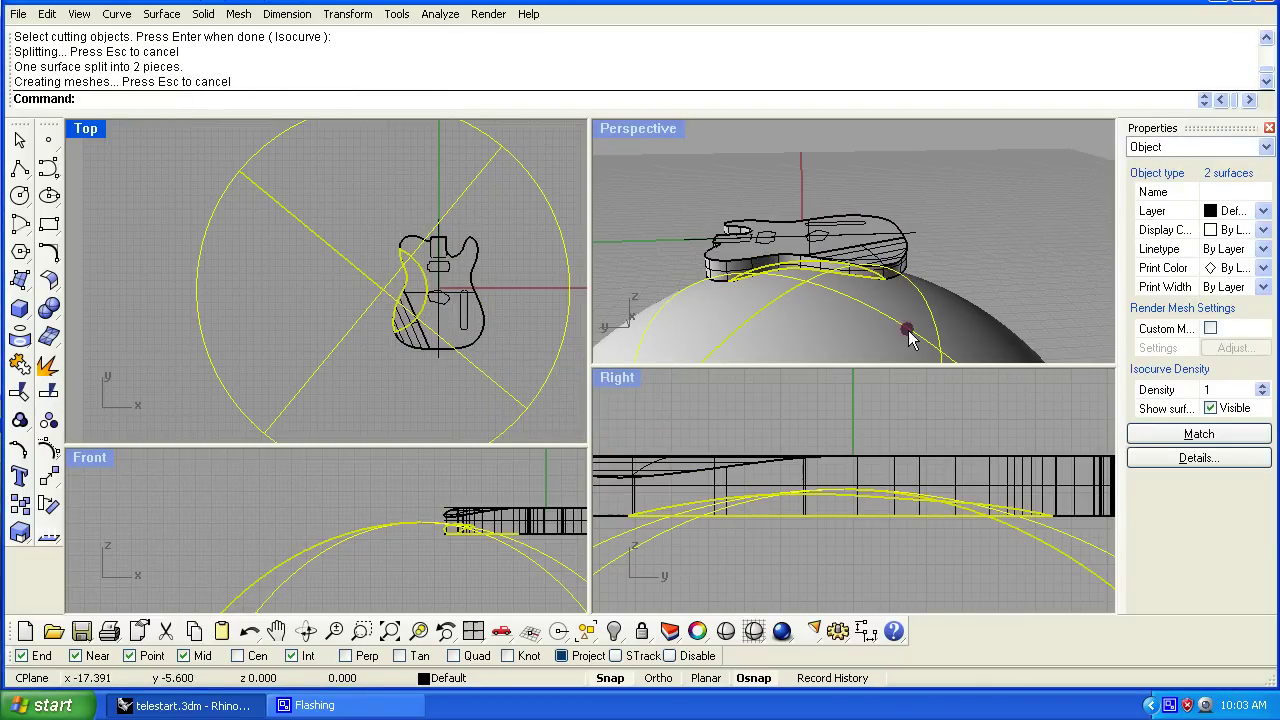
In a maximized Perspective view, delete the dome and the leftover underside piece, leaving a curved scoop
right_drag(910, 338, 848, 302)
double_click(652, 130)
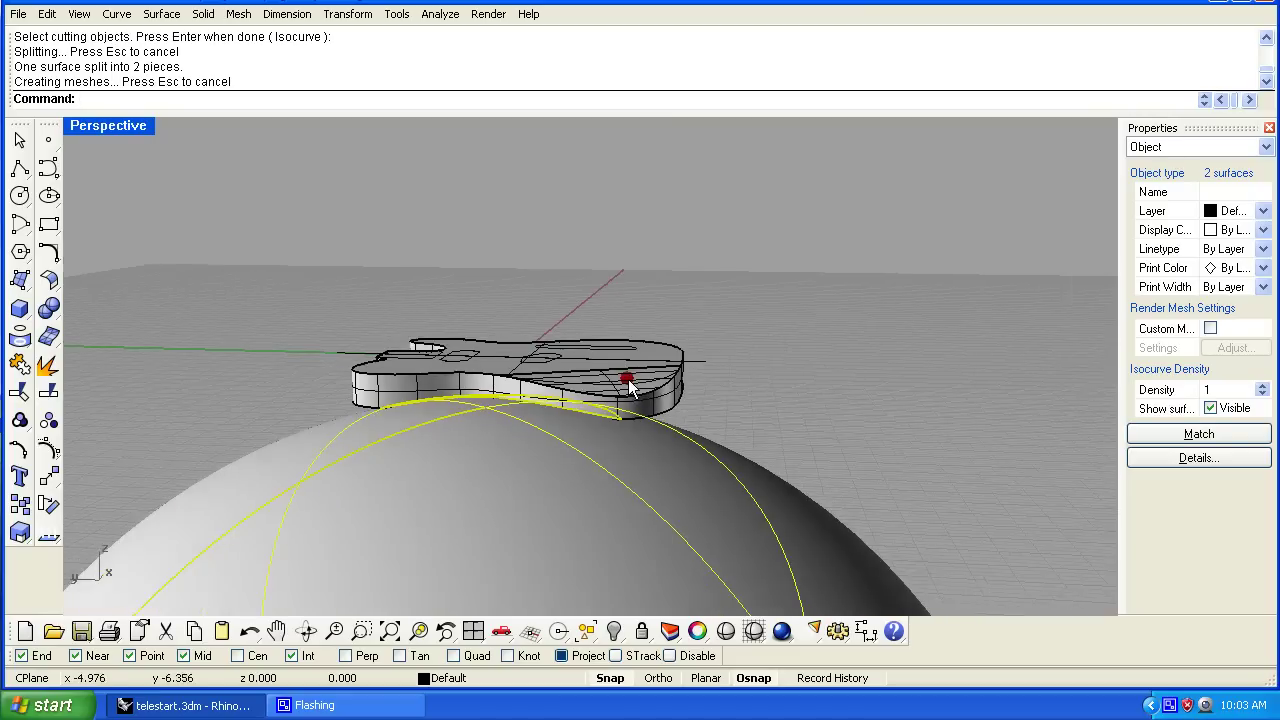
click(879, 325)
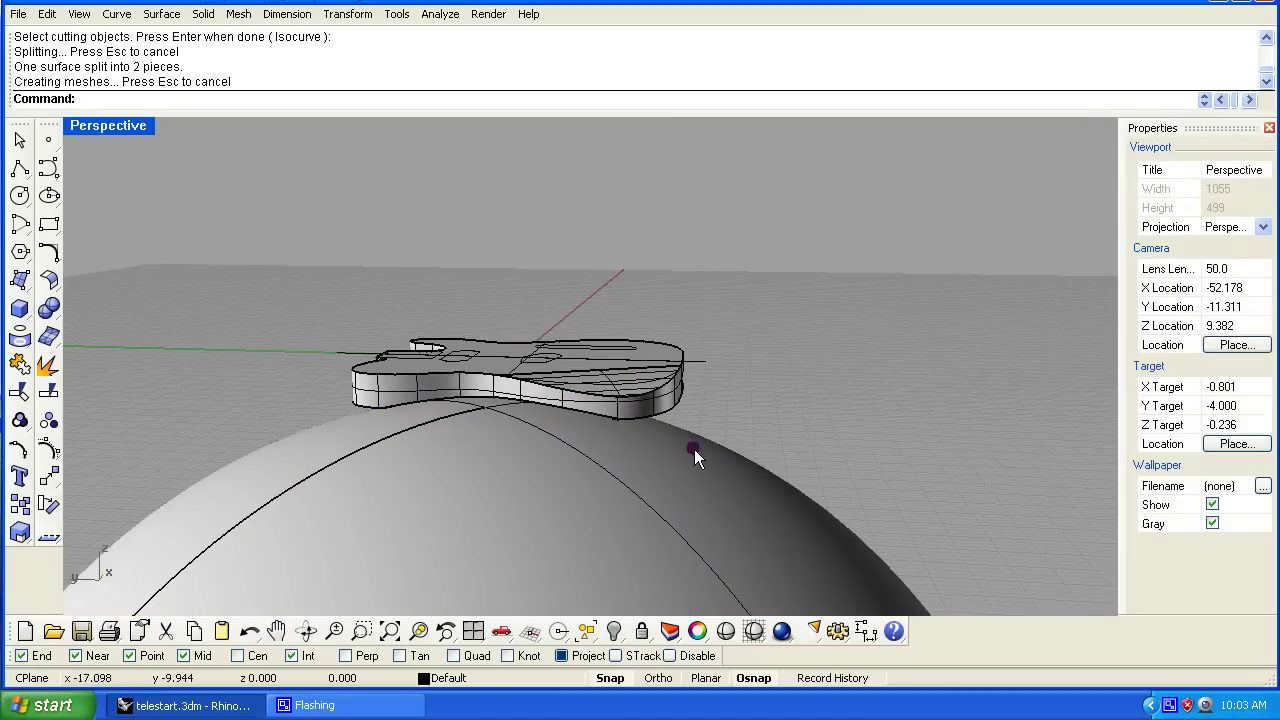
scroll(506, 513, up, 3)
click(506, 513)
key(Delete)
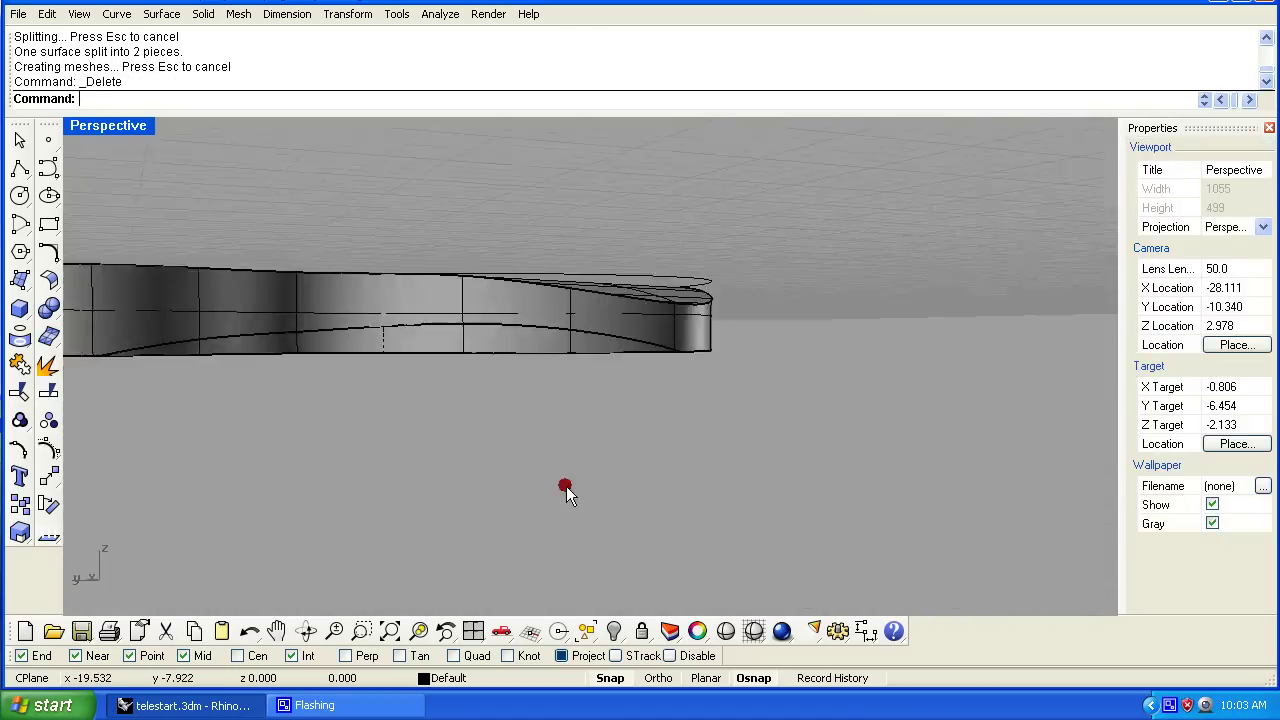
right_drag(565, 488, 588, 284)
click(578, 283)
key(Delete)
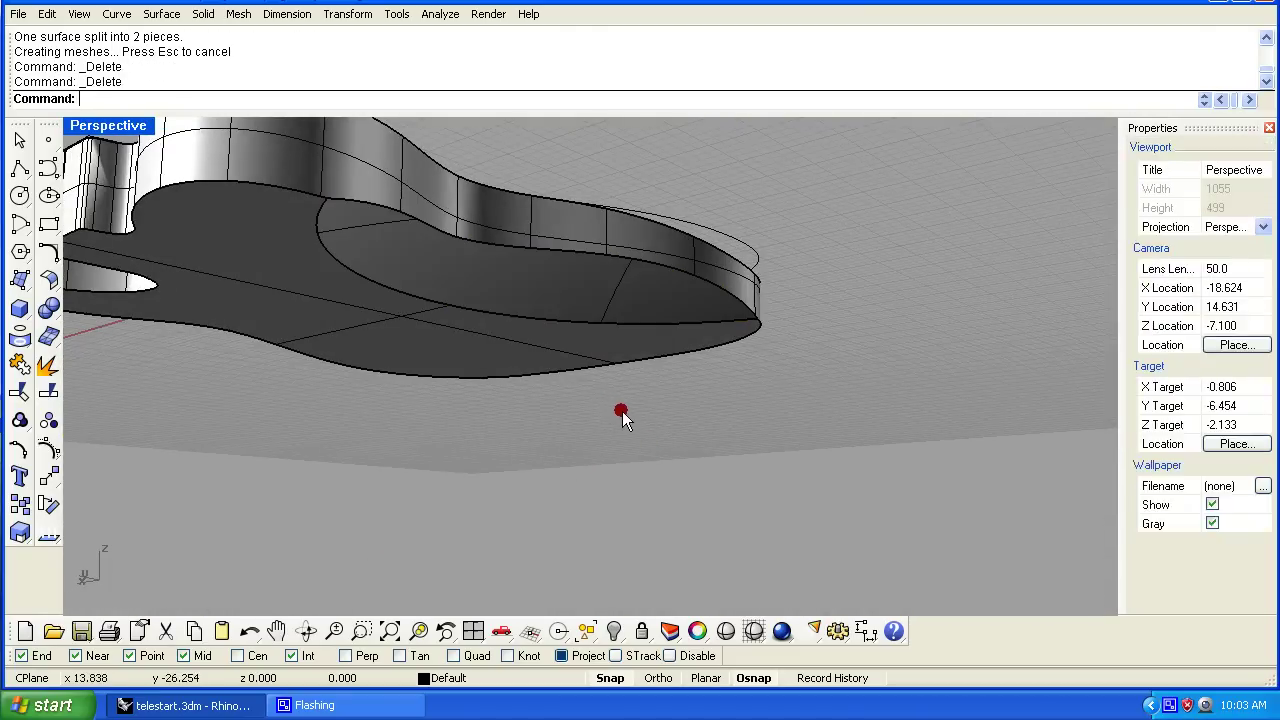
right_drag(620, 411, 594, 333)
Restore the four-view layout and select the hatched contour surface
scroll(563, 374, down, 6)
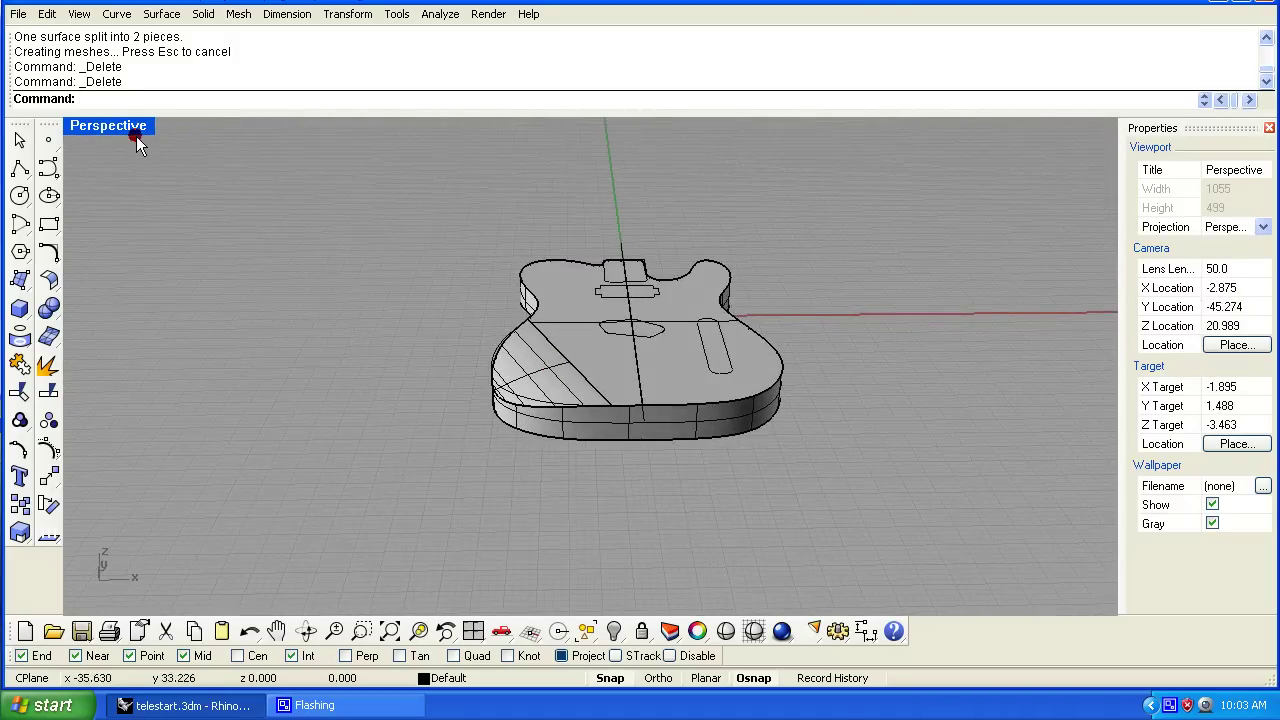
double_click(132, 130)
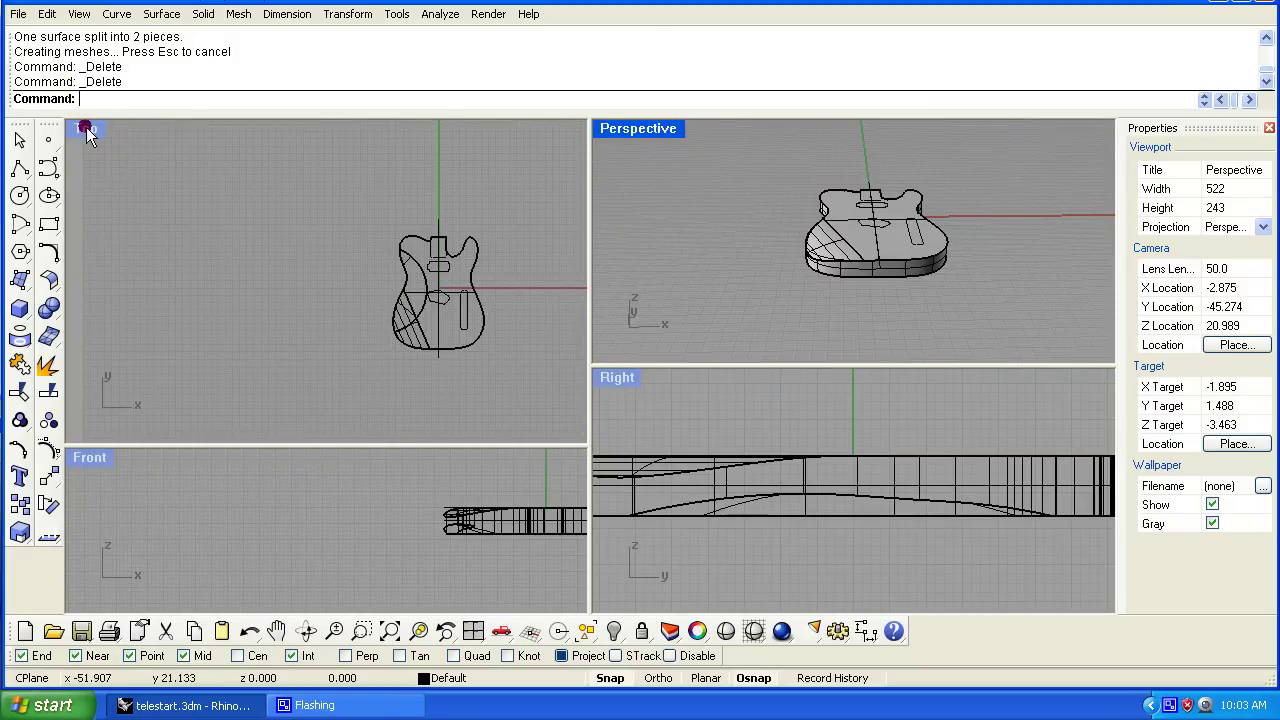
click(86, 130)
scroll(283, 343, up, 4)
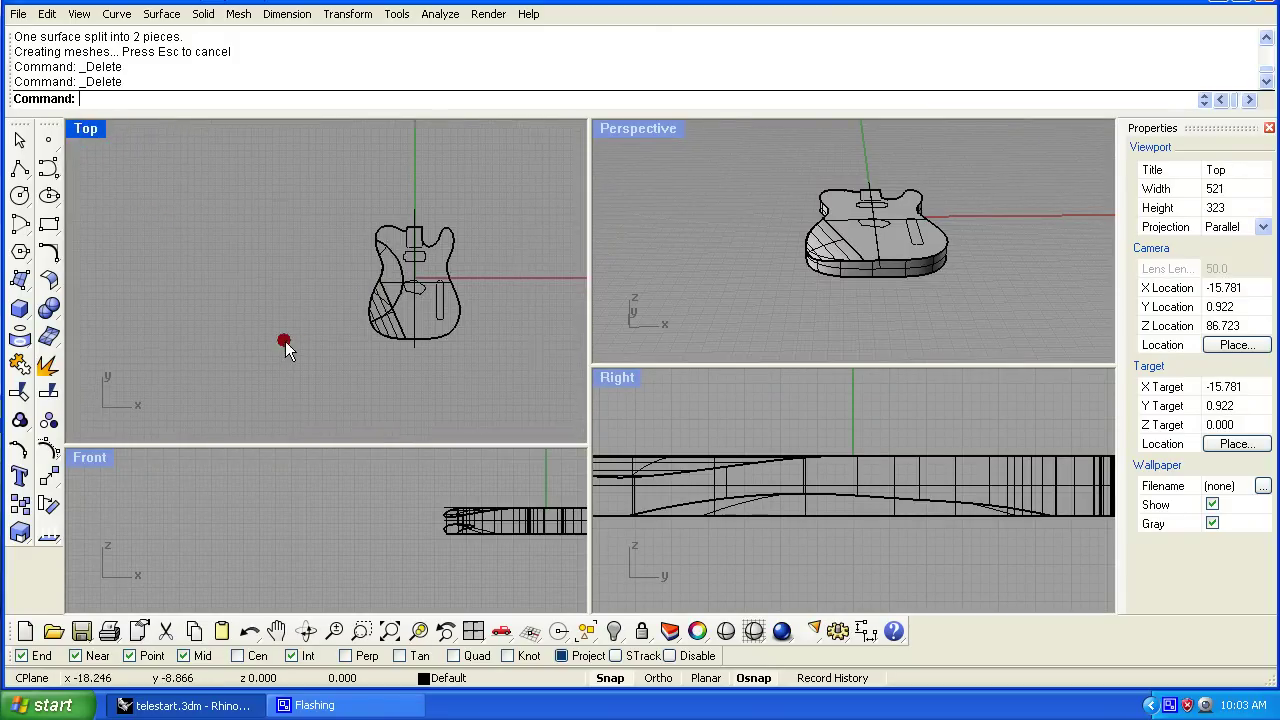
scroll(259, 287, up, 4)
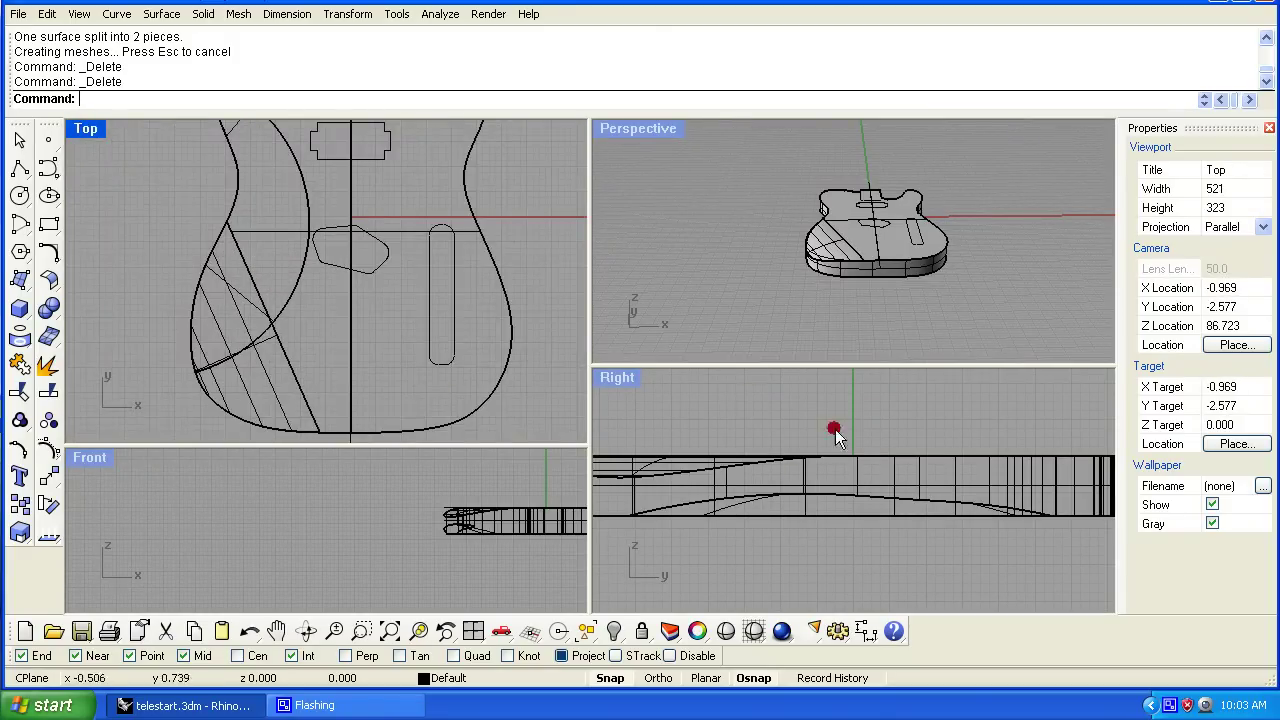
scroll(663, 571, down, 2)
right_drag(912, 360, 855, 305)
scroll(855, 305, up, 5)
click(803, 246)
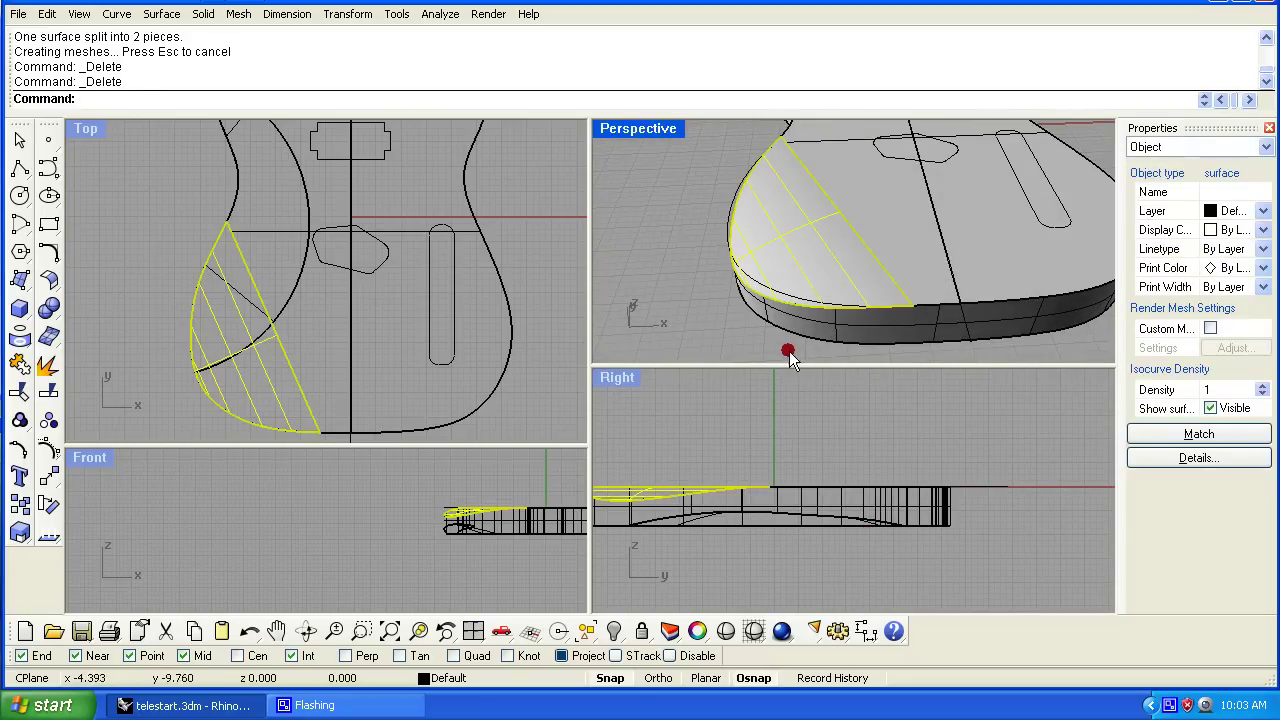
Maximize the Right view and frame the body's side profile, with the contour surface deselected
double_click(612, 382)
right_drag(563, 483, 902, 474)
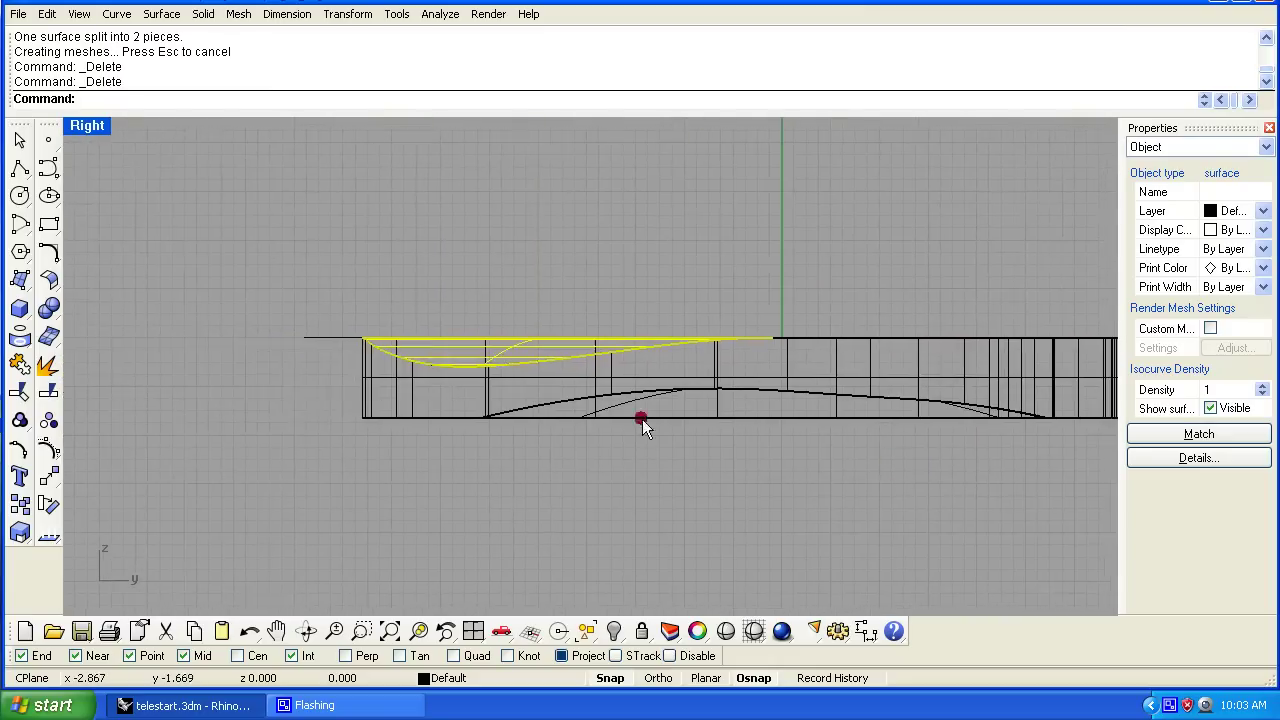
scroll(643, 423, up, 3)
right_drag(457, 457, 585, 490)
click(502, 480)
scroll(531, 396, down, 3)
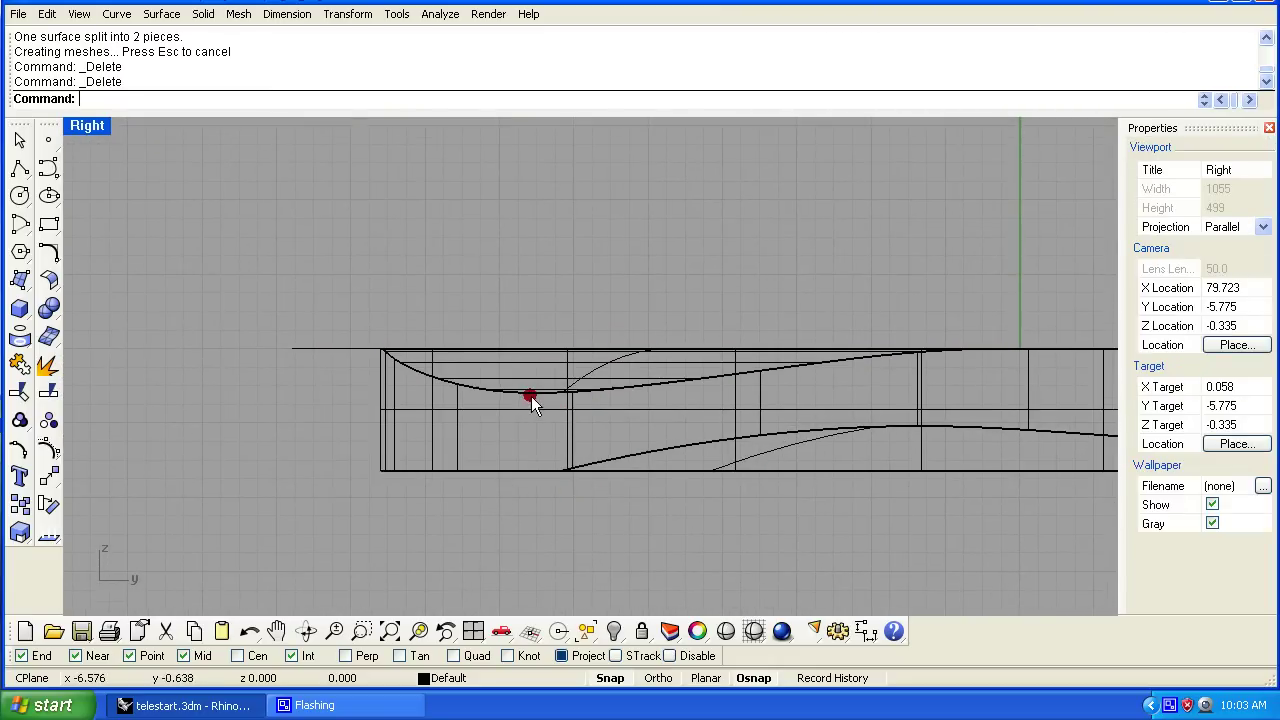
right_drag(557, 422, 531, 429)
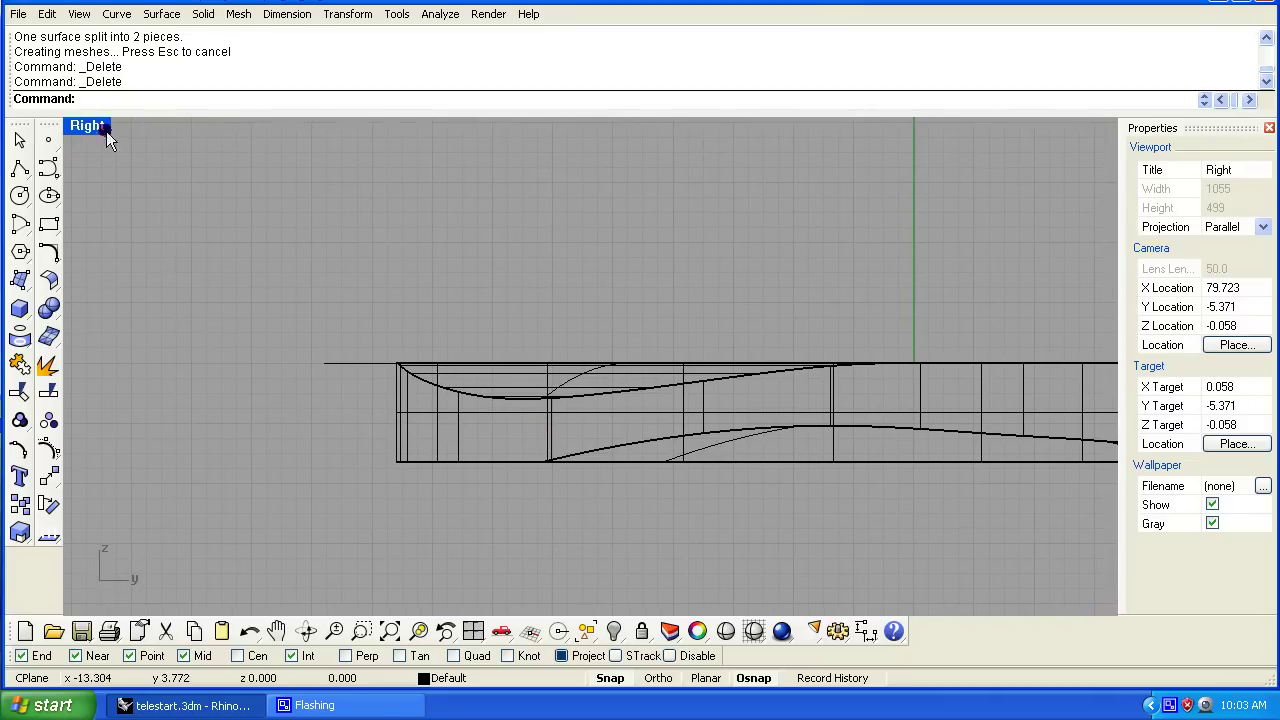
Draw a small alignment box in the Right view and set its height in the four-view layout
click(20, 307)
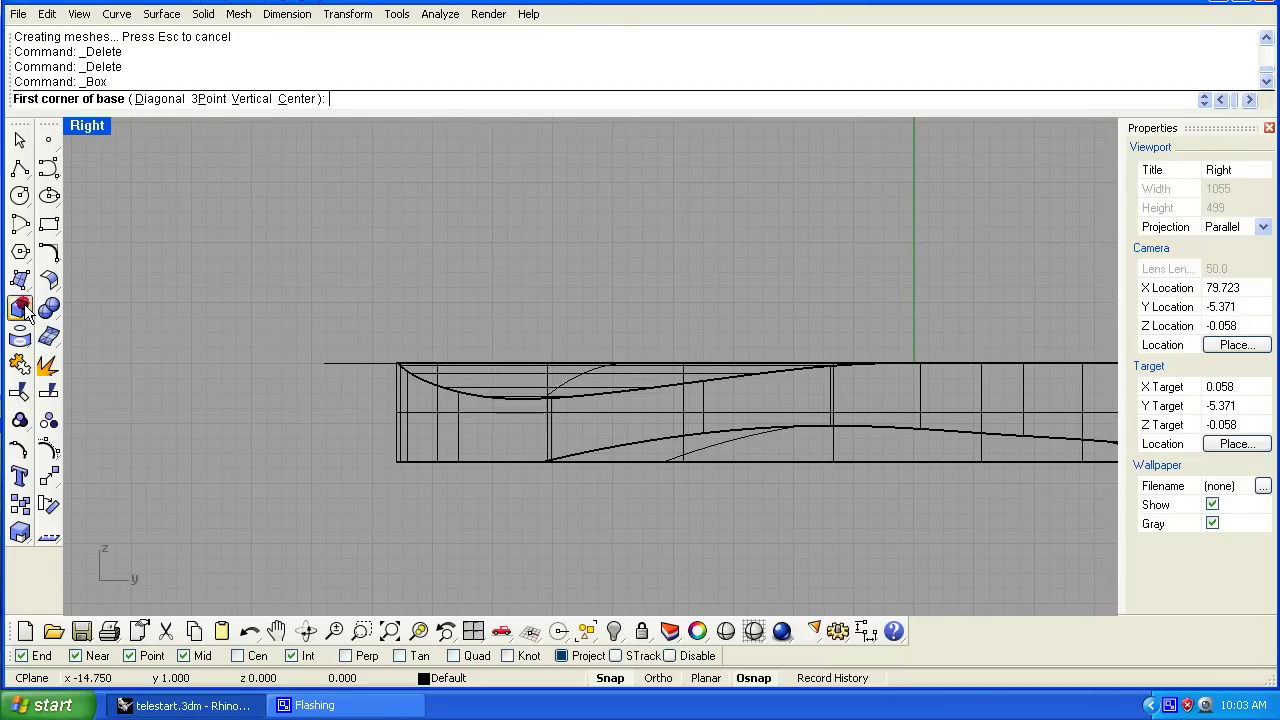
scroll(462, 460, up, 3)
click(458, 452)
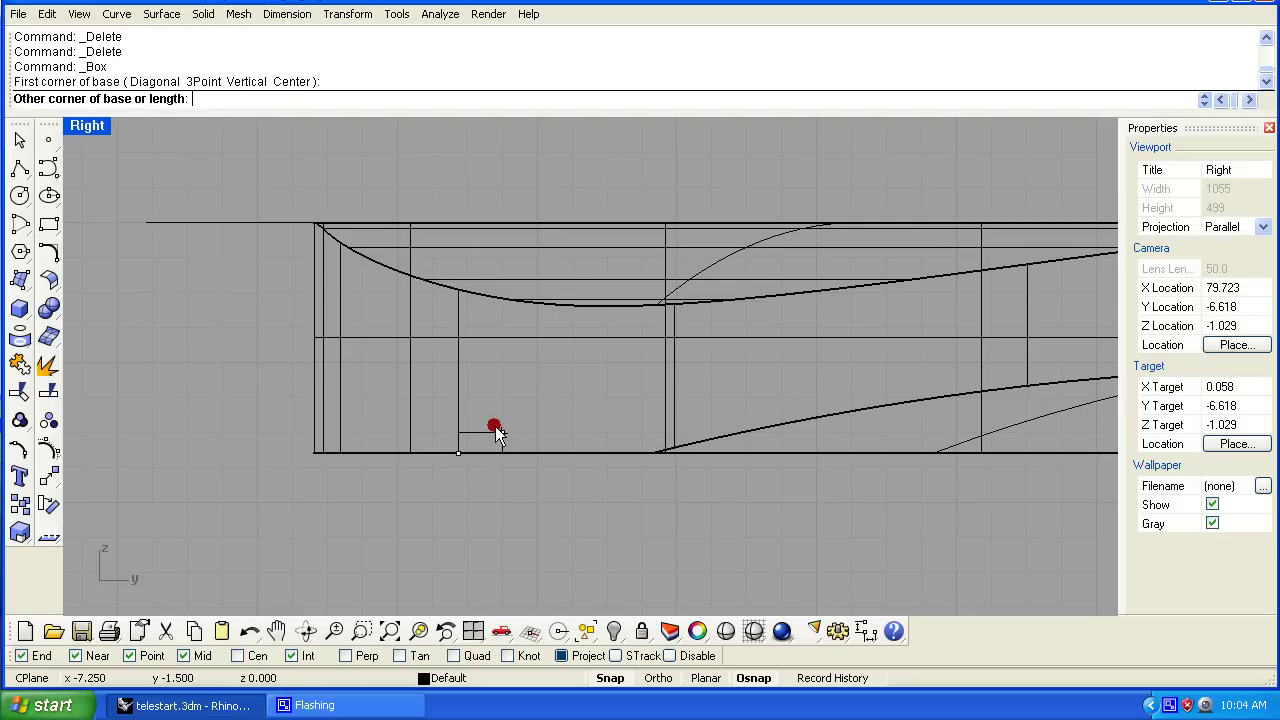
click(499, 423)
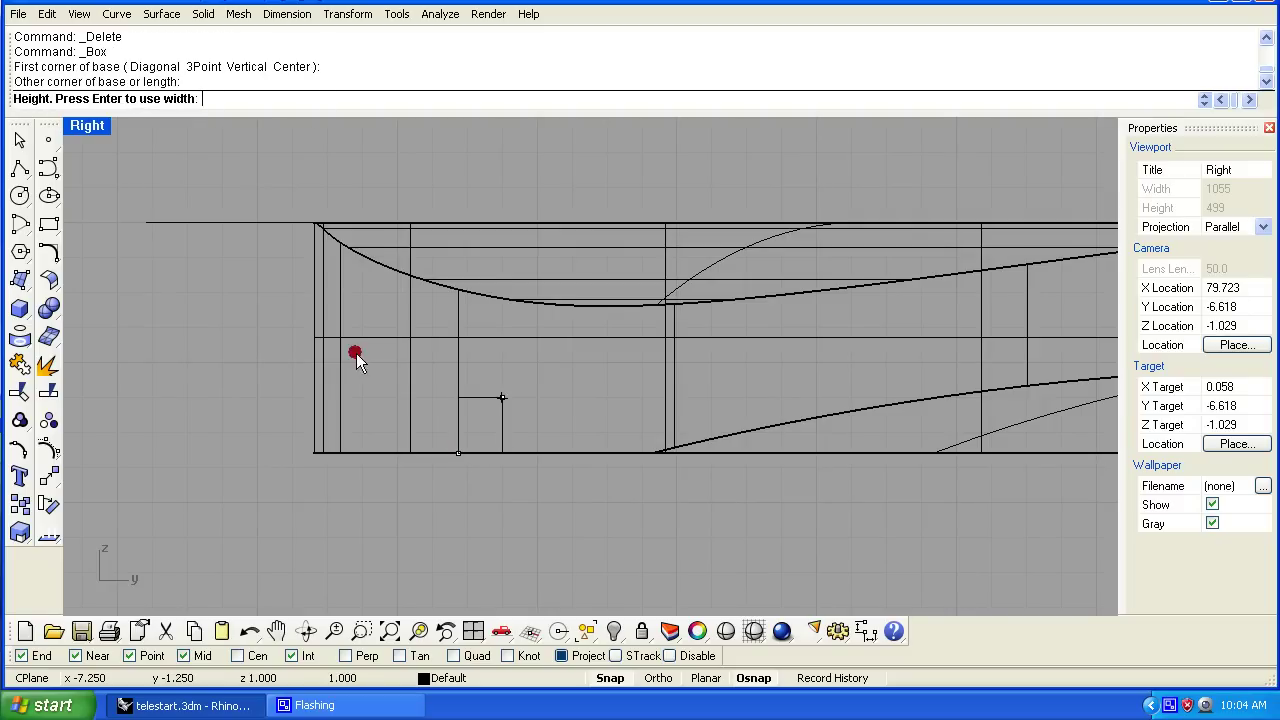
double_click(96, 131)
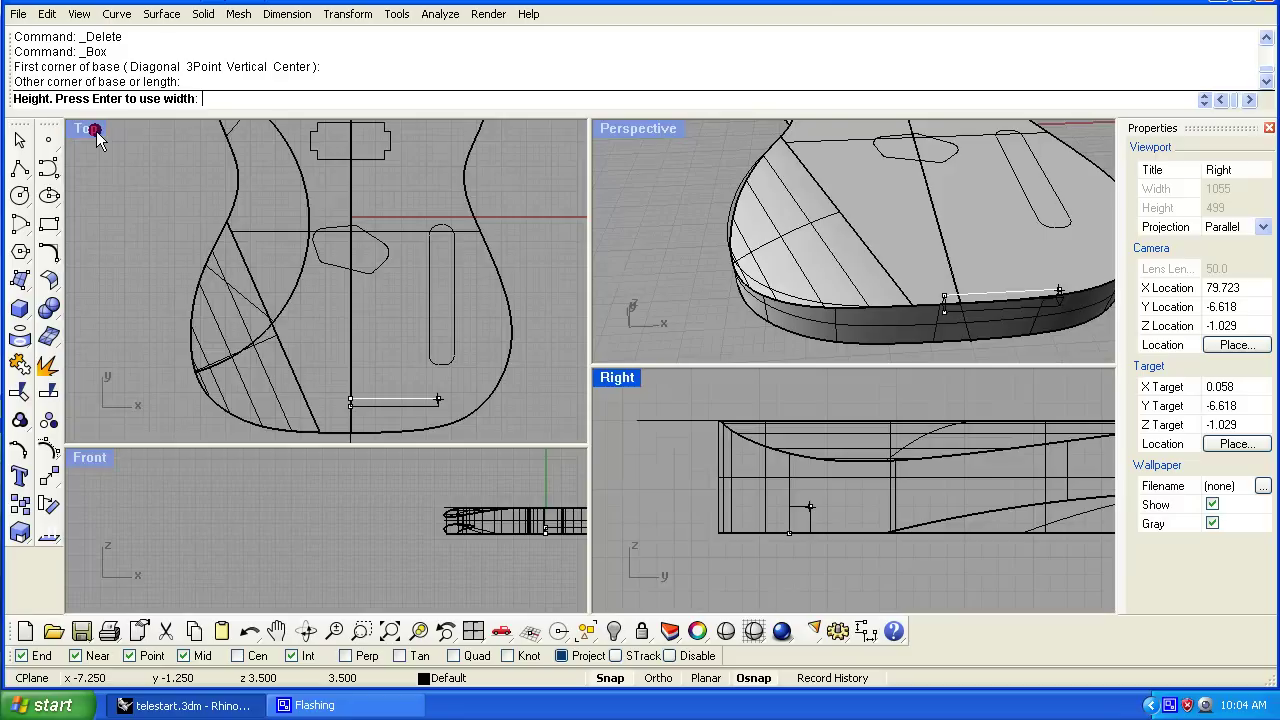
click(334, 400)
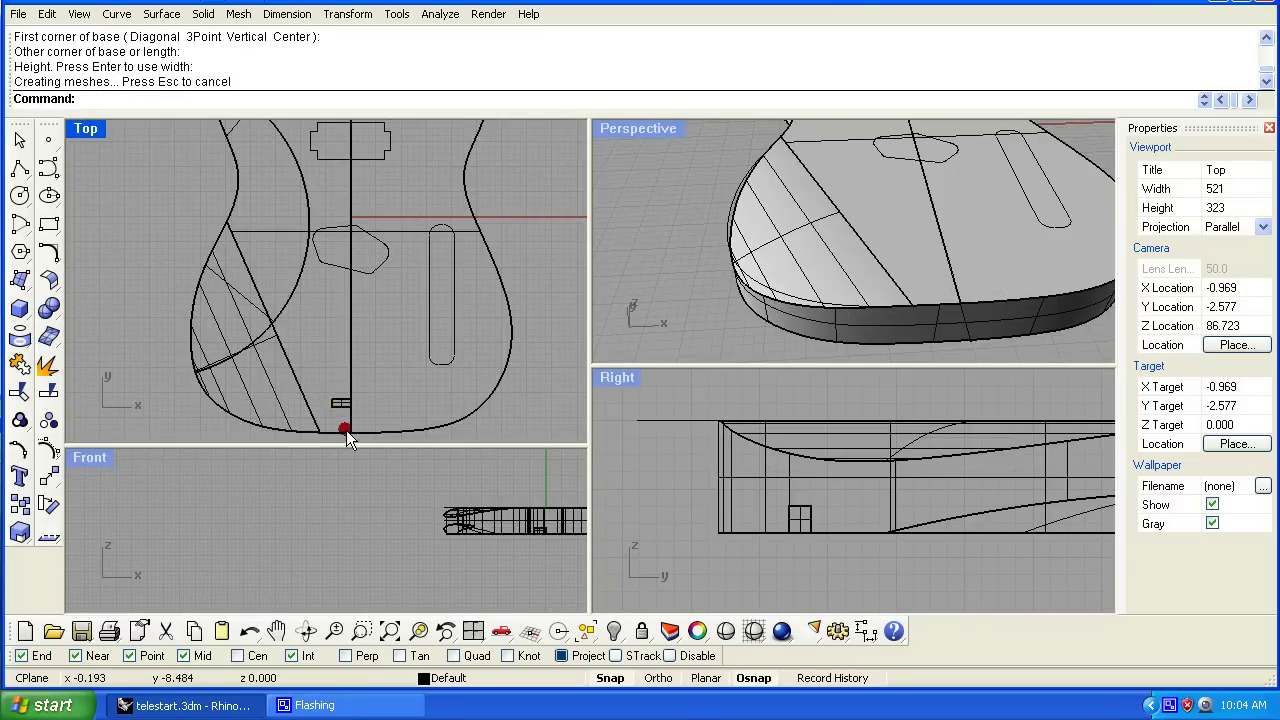
Move the alignment box up onto the contoured lower edge of the body
scroll(343, 429, up, 1)
scroll(556, 538, up, 4)
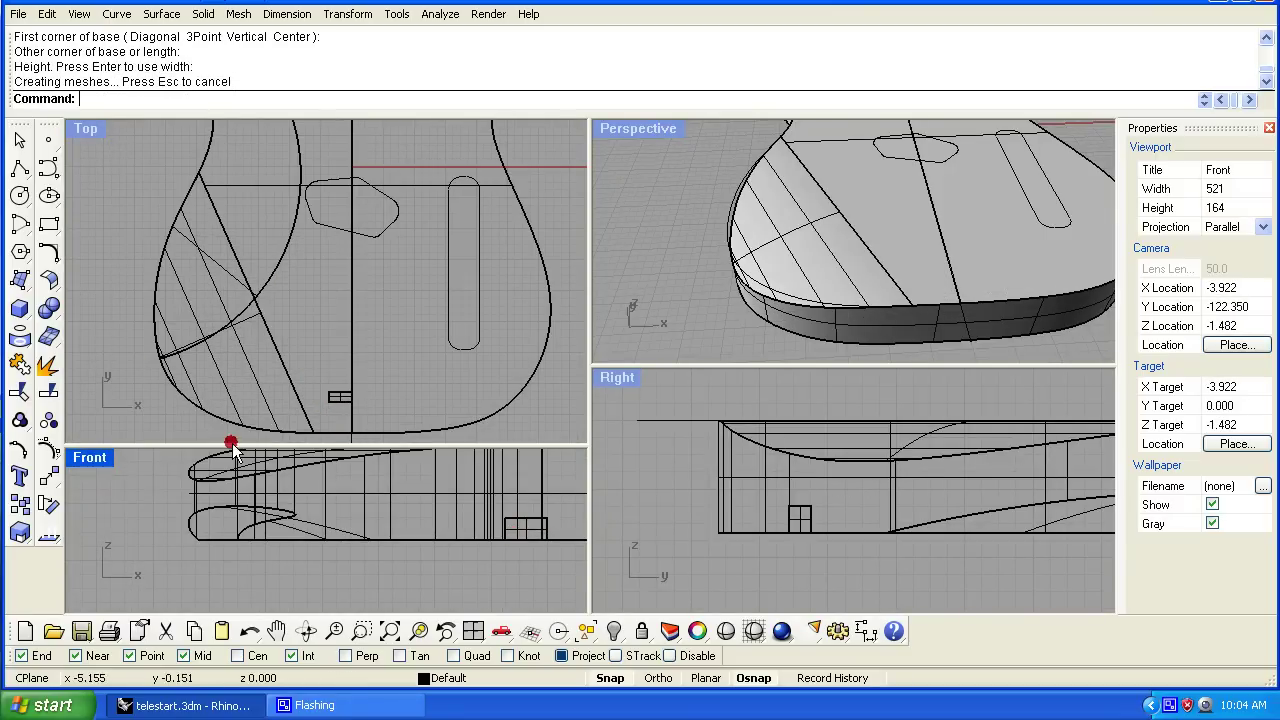
drag(340, 402, 262, 370)
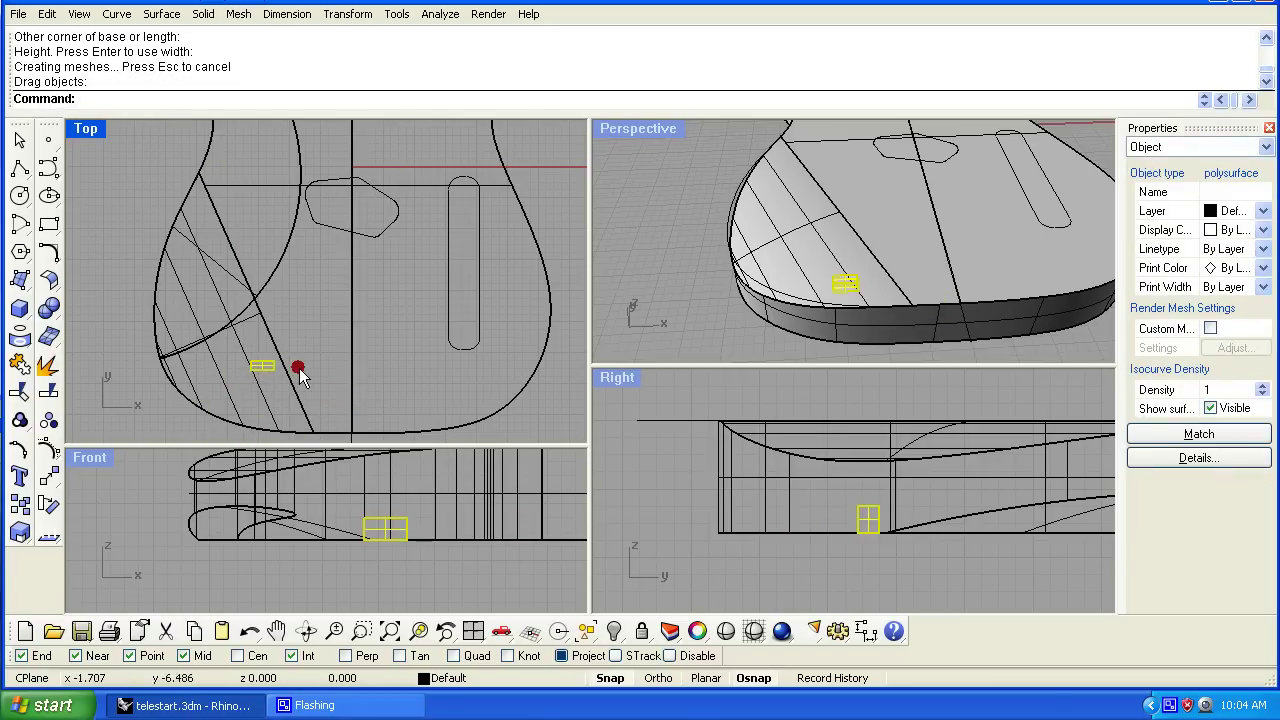
scroll(300, 371, up, 3)
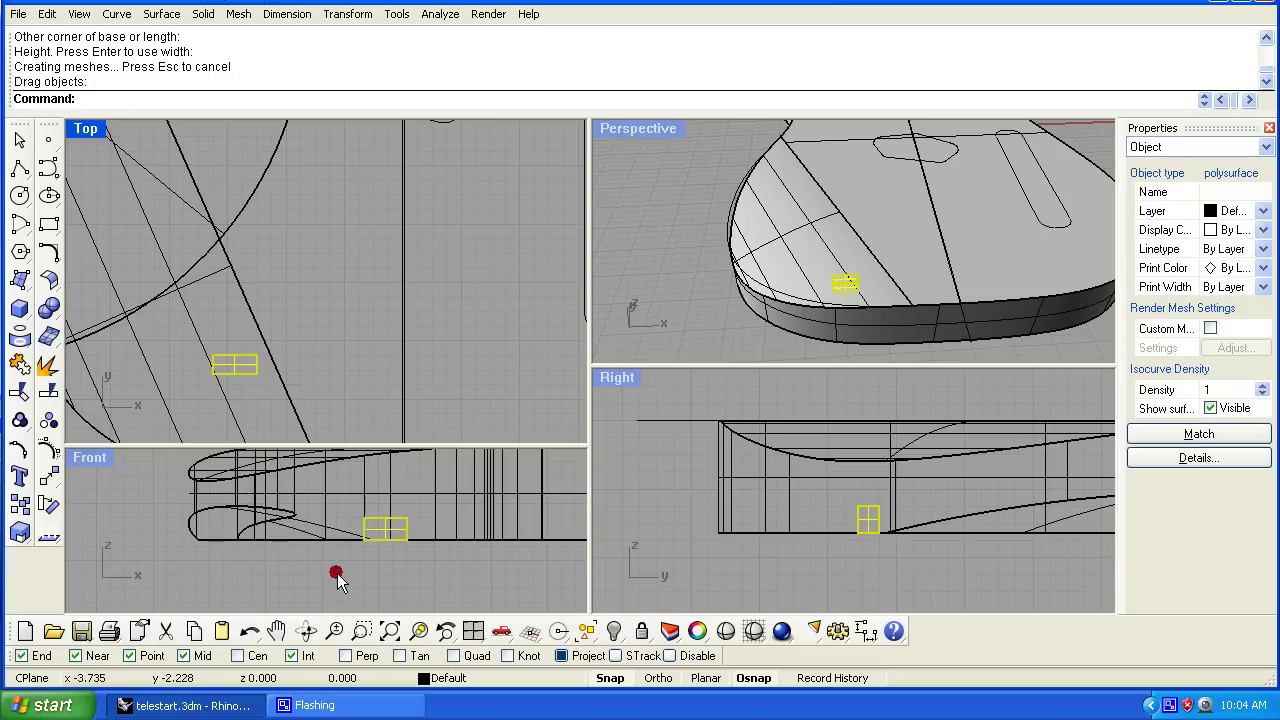
scroll(337, 580, down, 2)
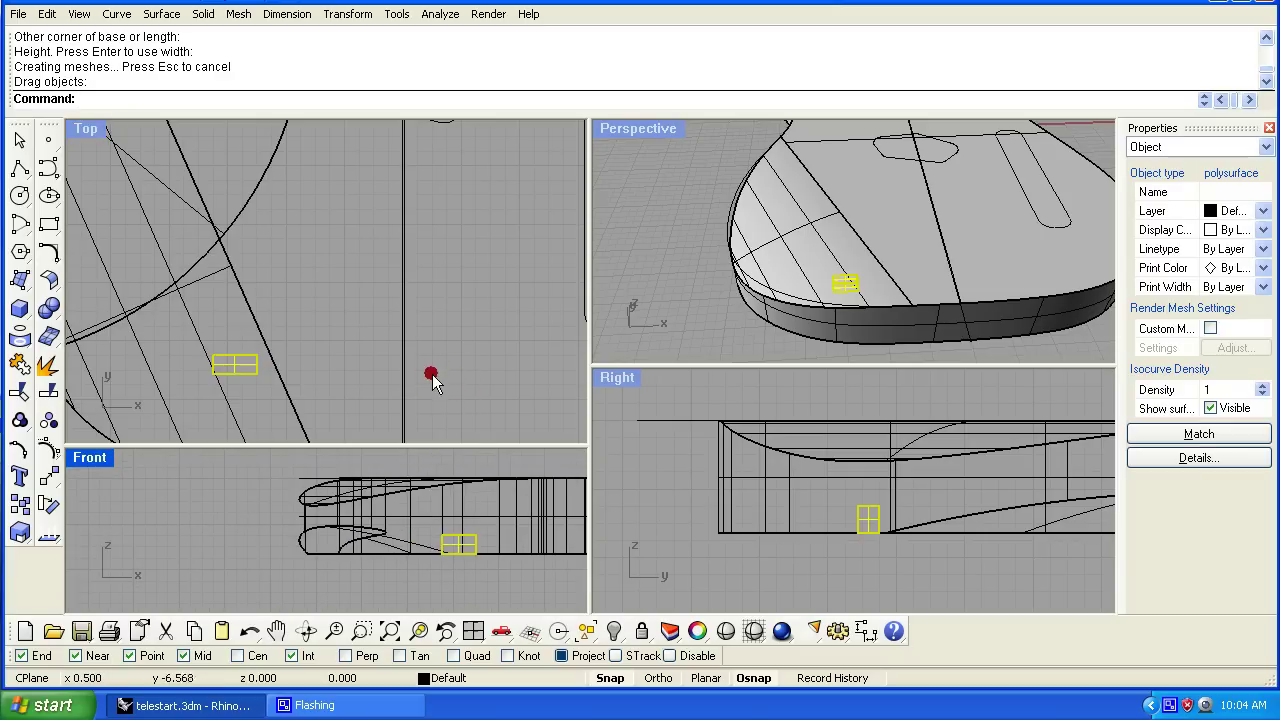
right_drag(432, 380, 557, 346)
right_drag(163, 410, 181, 378)
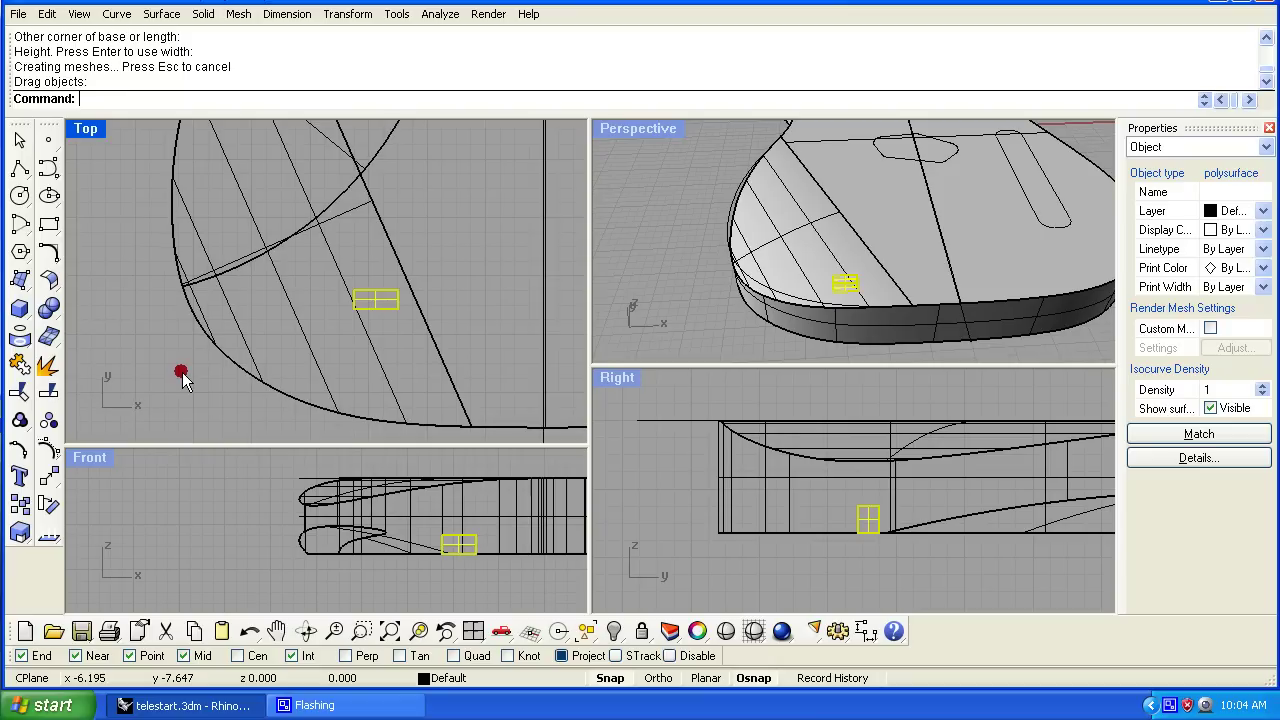
Select the alignment box together with the front contour surface
click(459, 569)
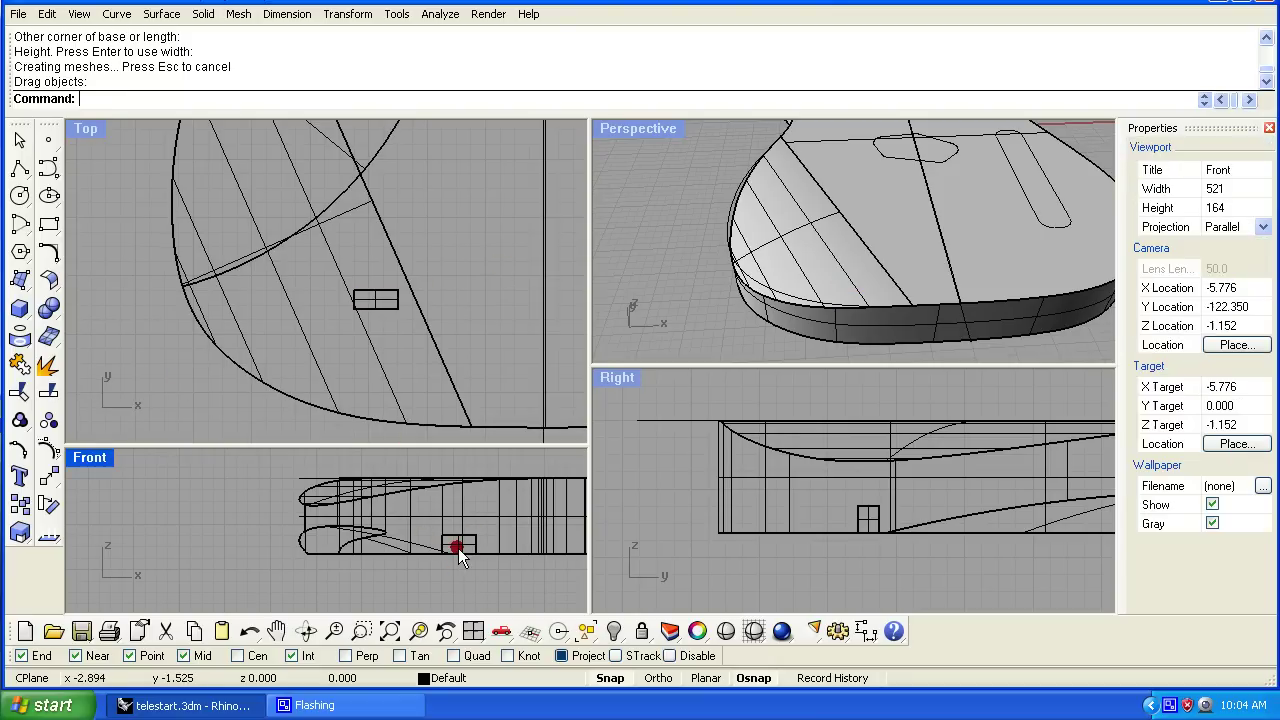
click(388, 334)
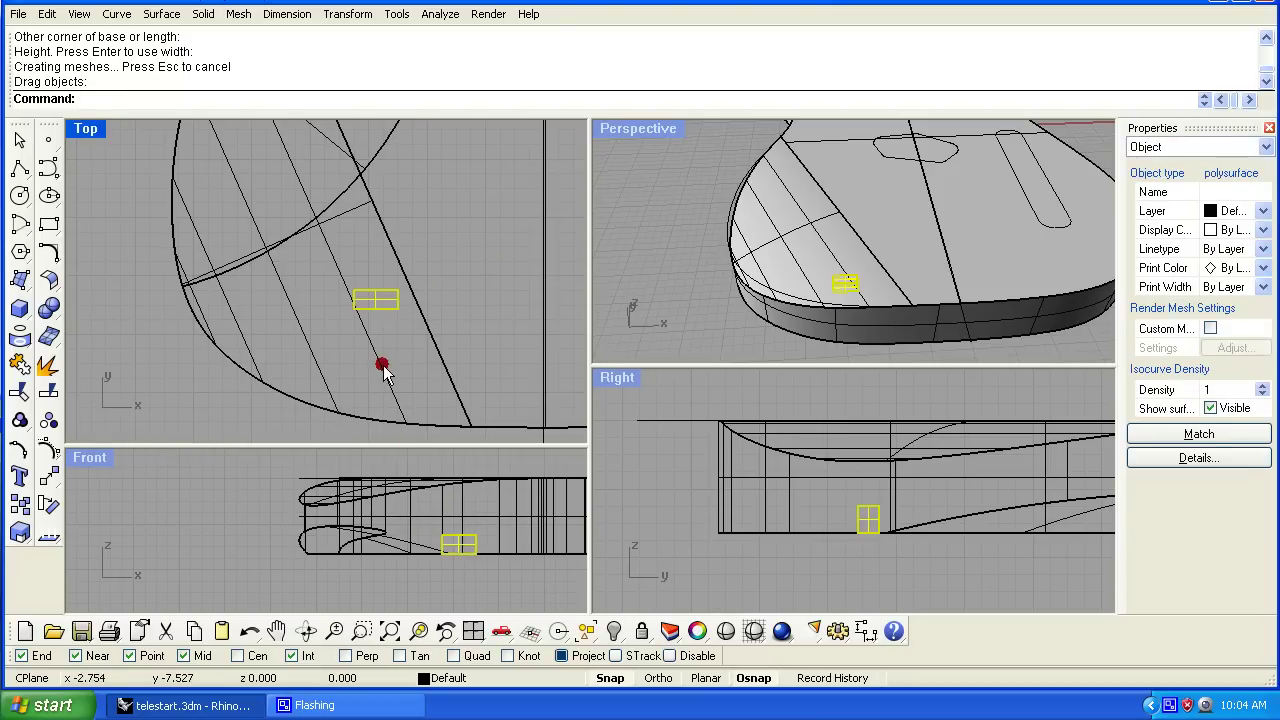
shift+click(381, 373)
scroll(397, 329, down, 4)
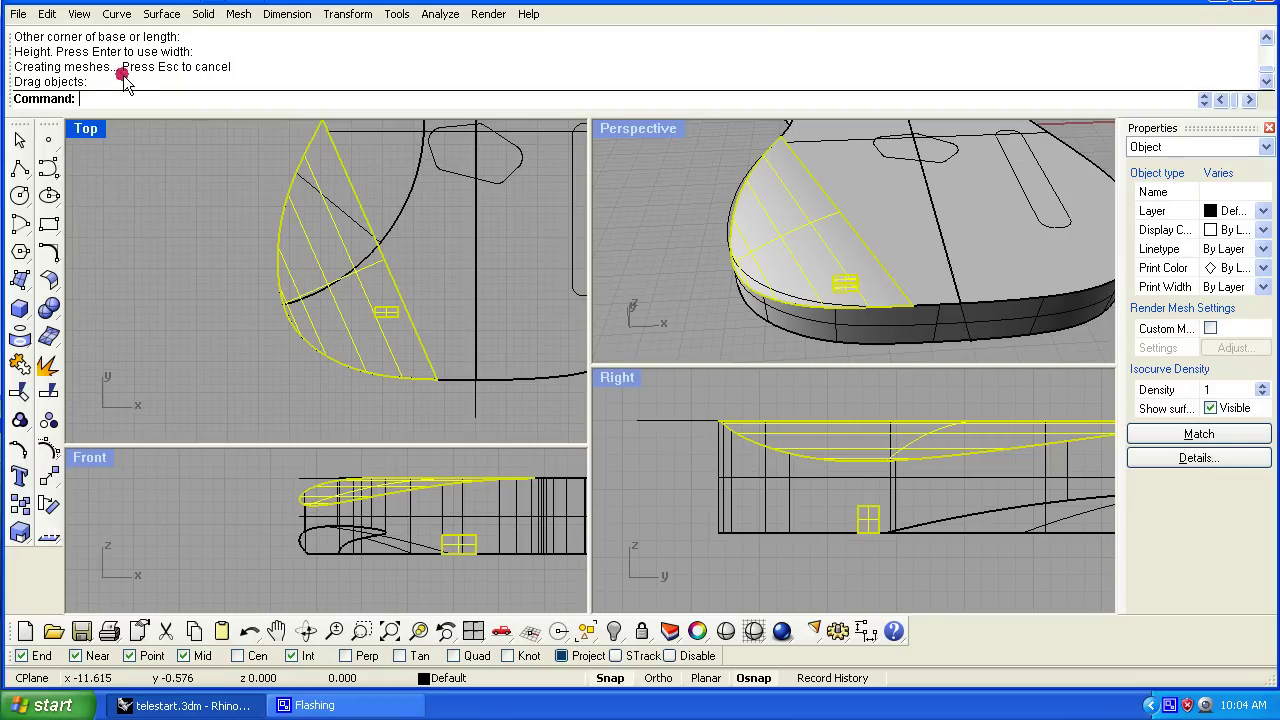
Export the selected box and contour surface as a polygon-mesh OBJ, overwriting froncontour.obj
click(18, 14)
click(88, 130)
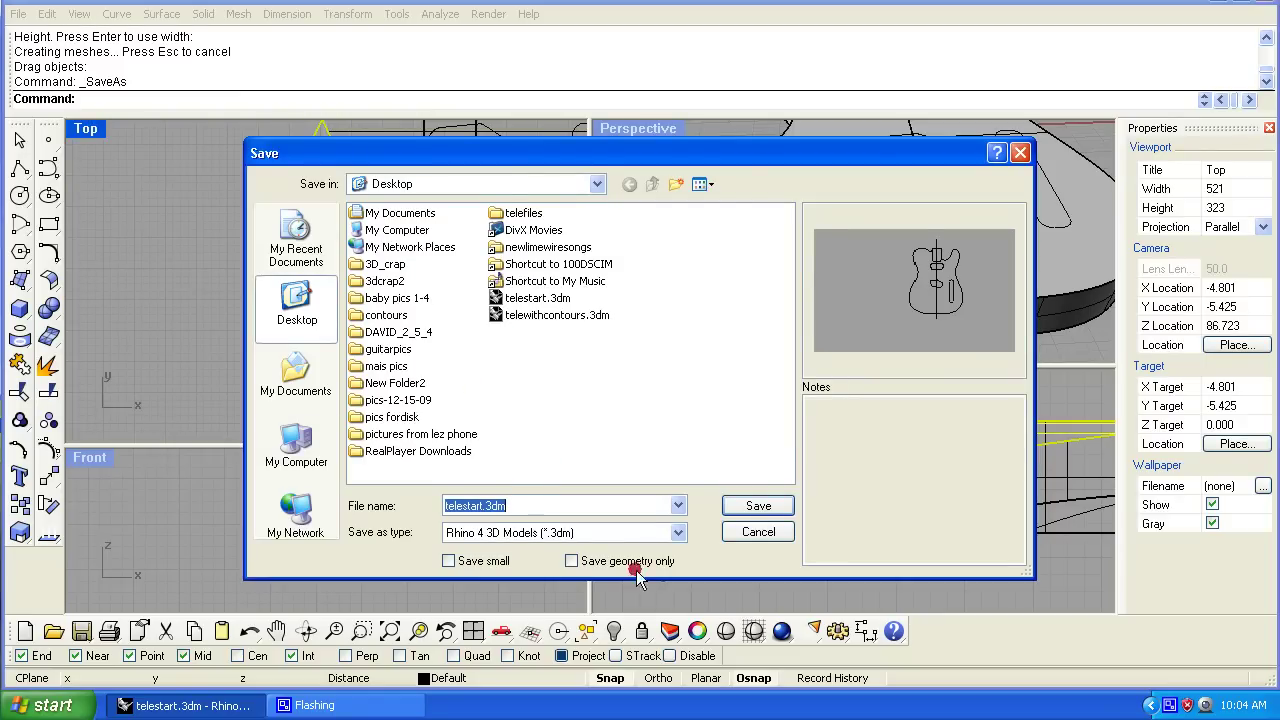
click(740, 532)
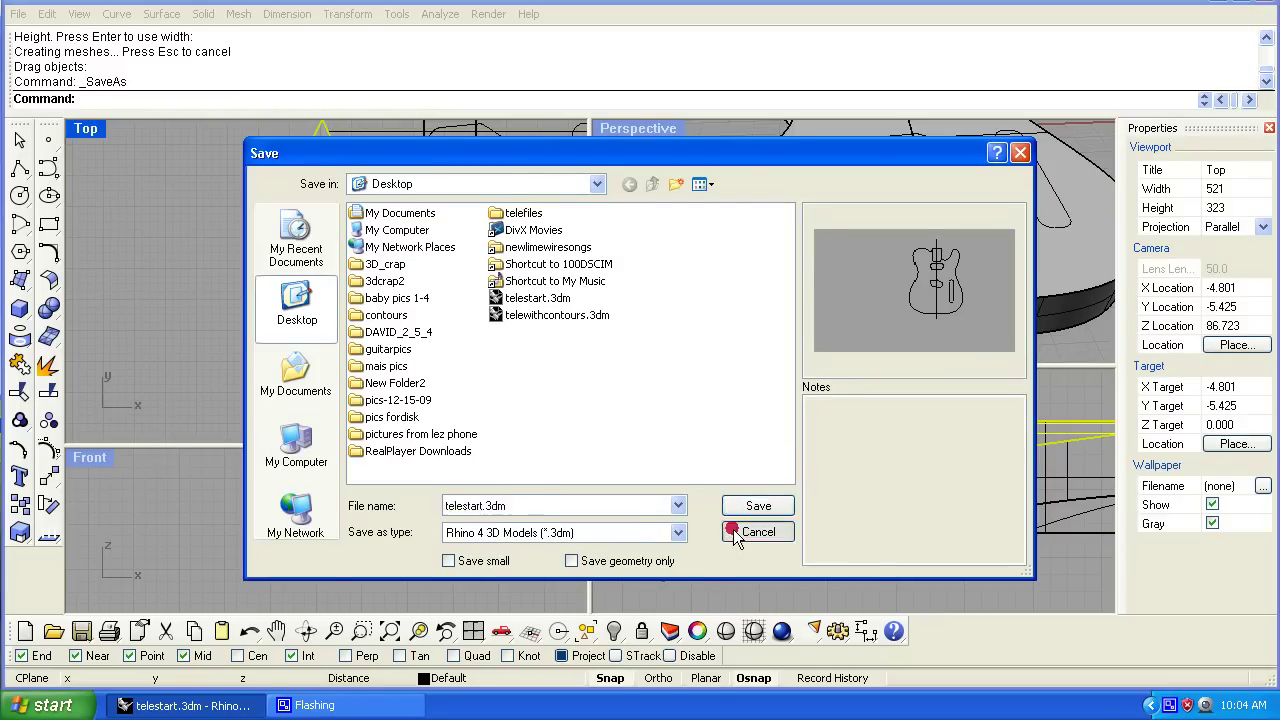
click(18, 13)
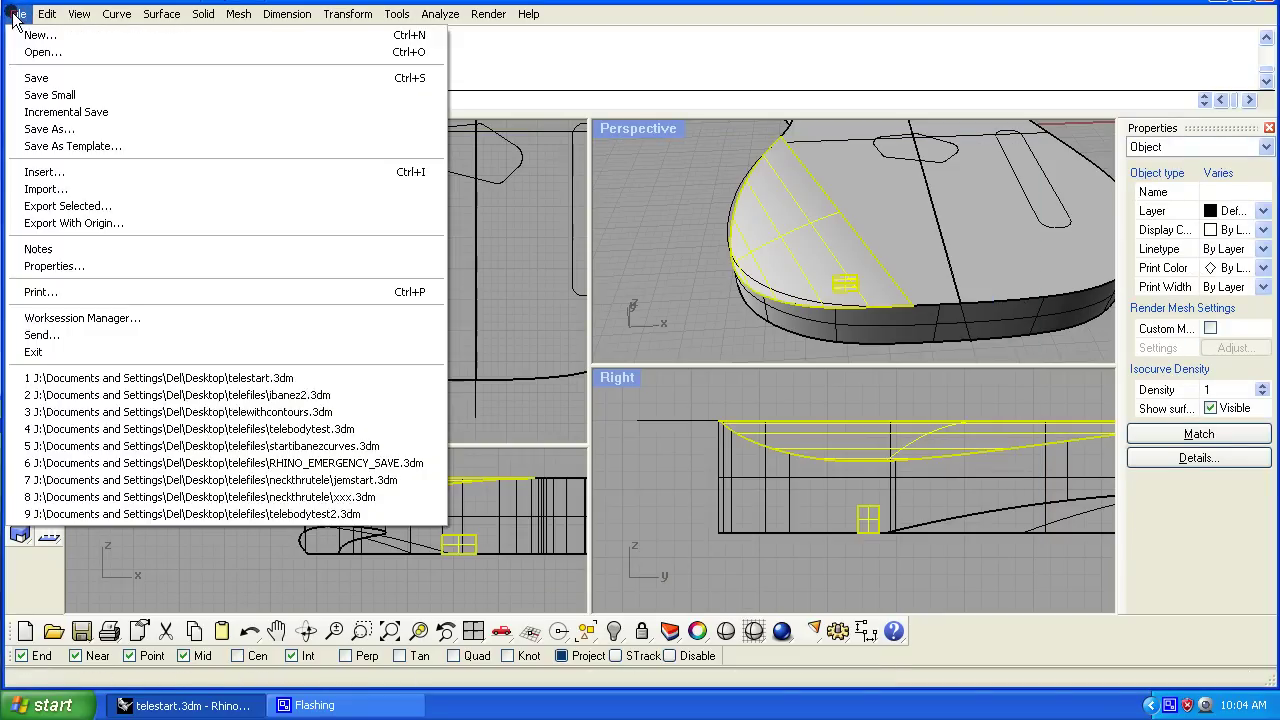
click(95, 208)
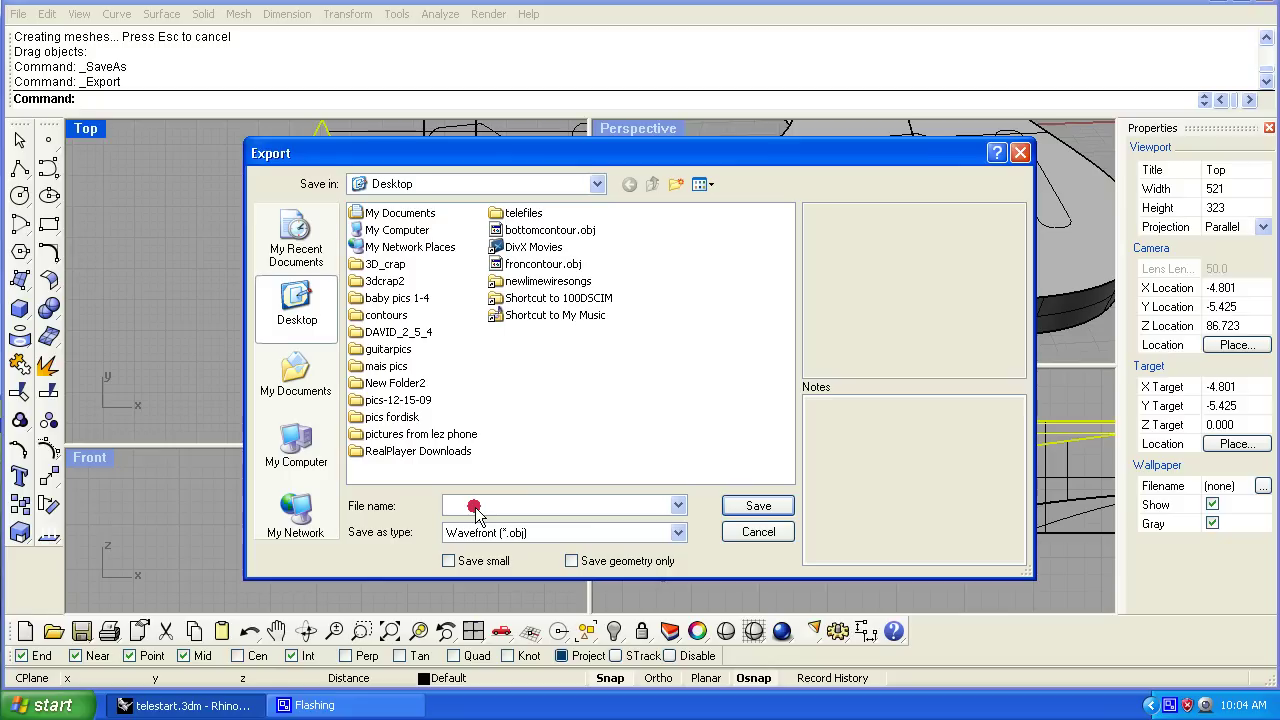
click(514, 266)
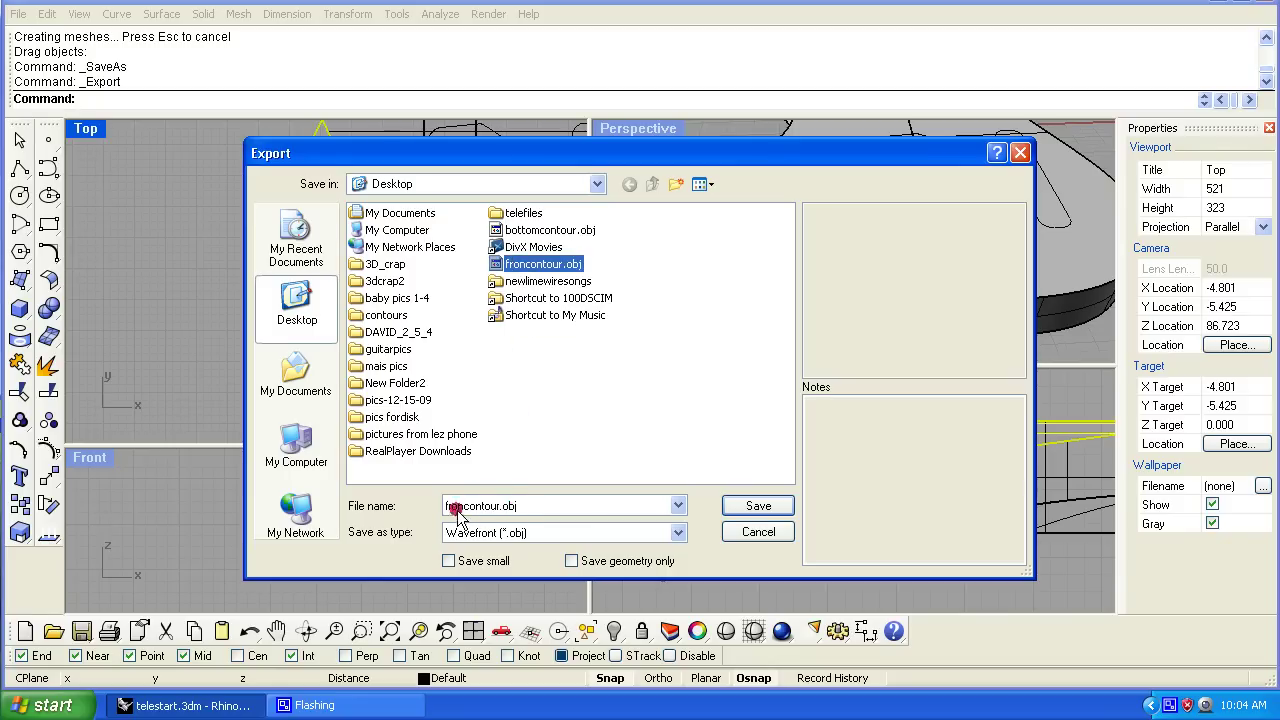
click(745, 507)
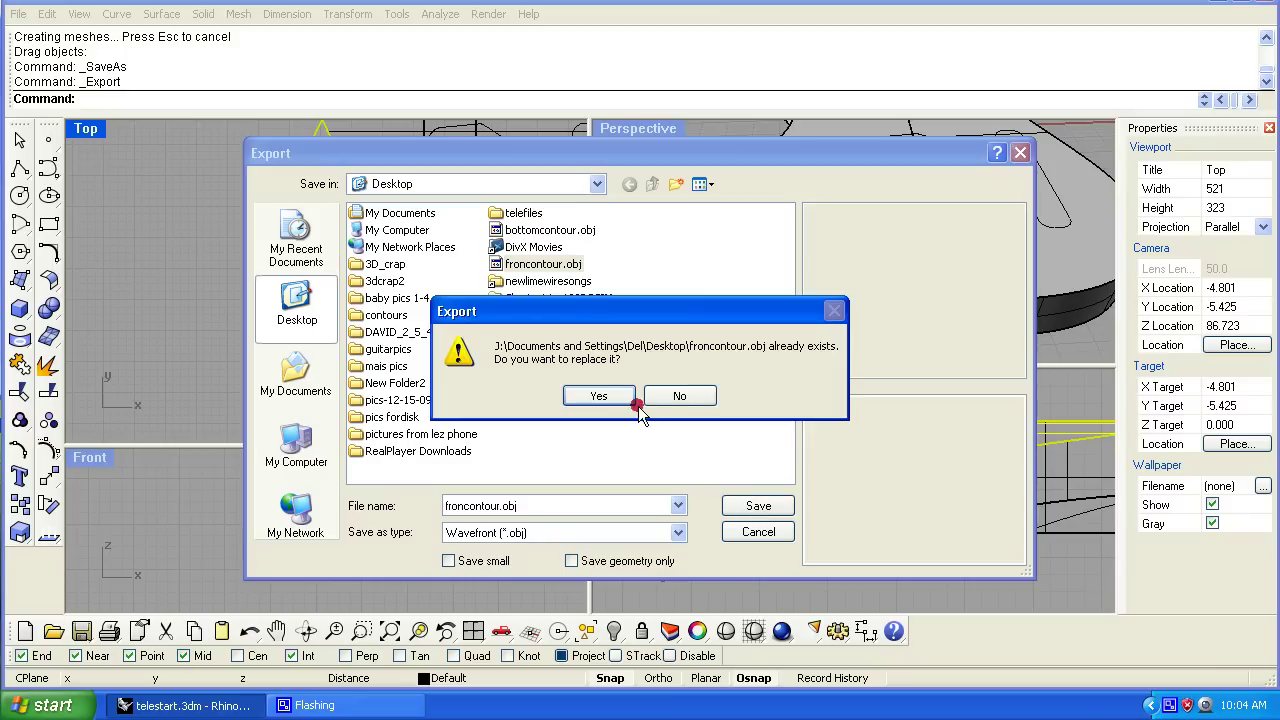
click(596, 397)
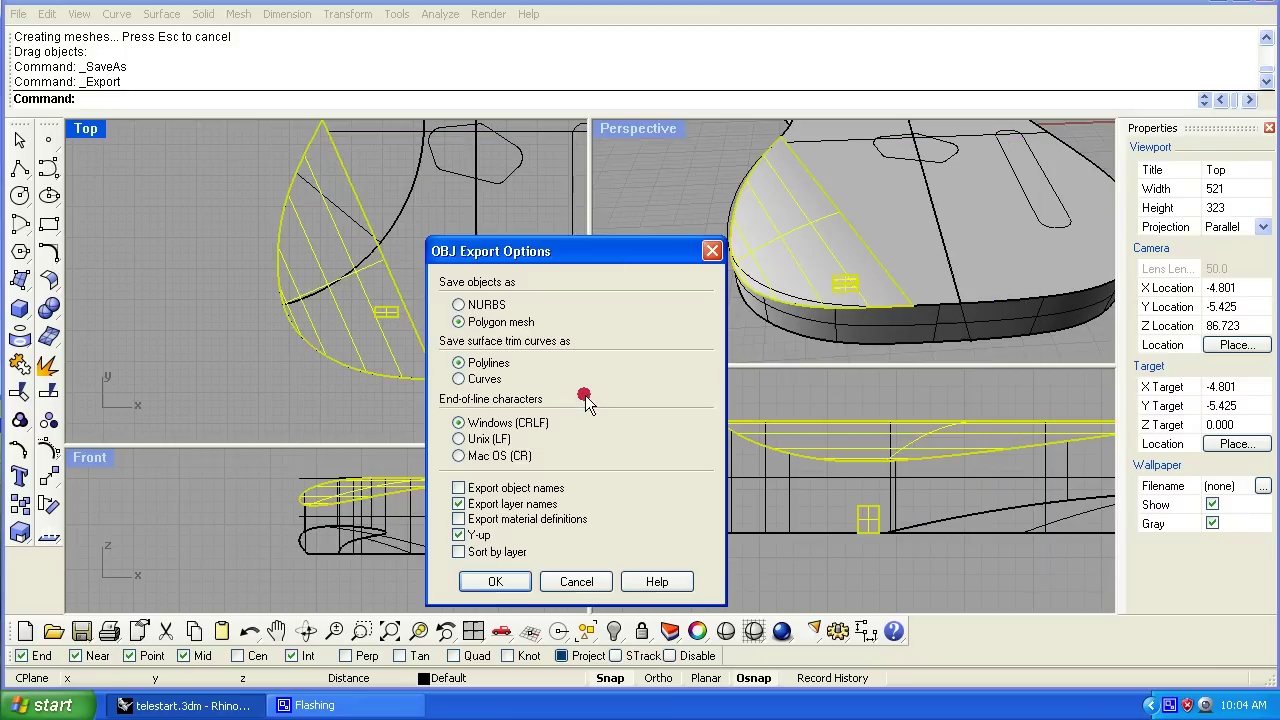
click(496, 581)
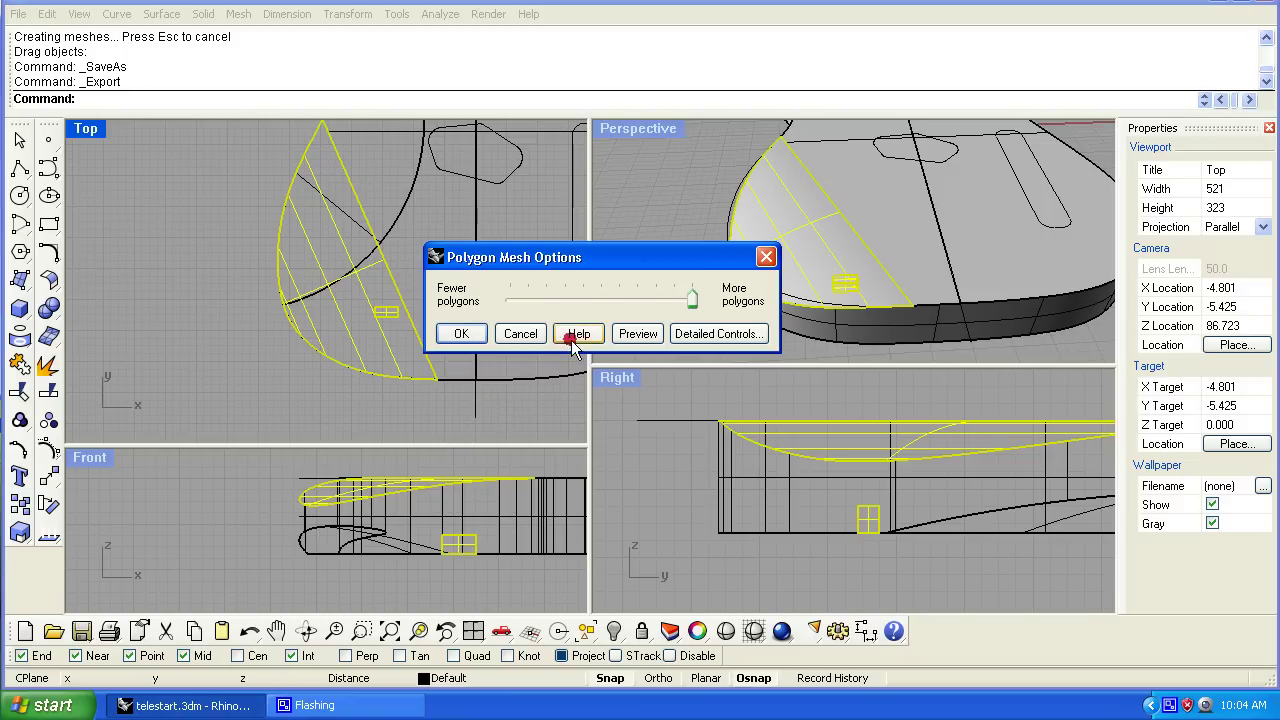
click(463, 334)
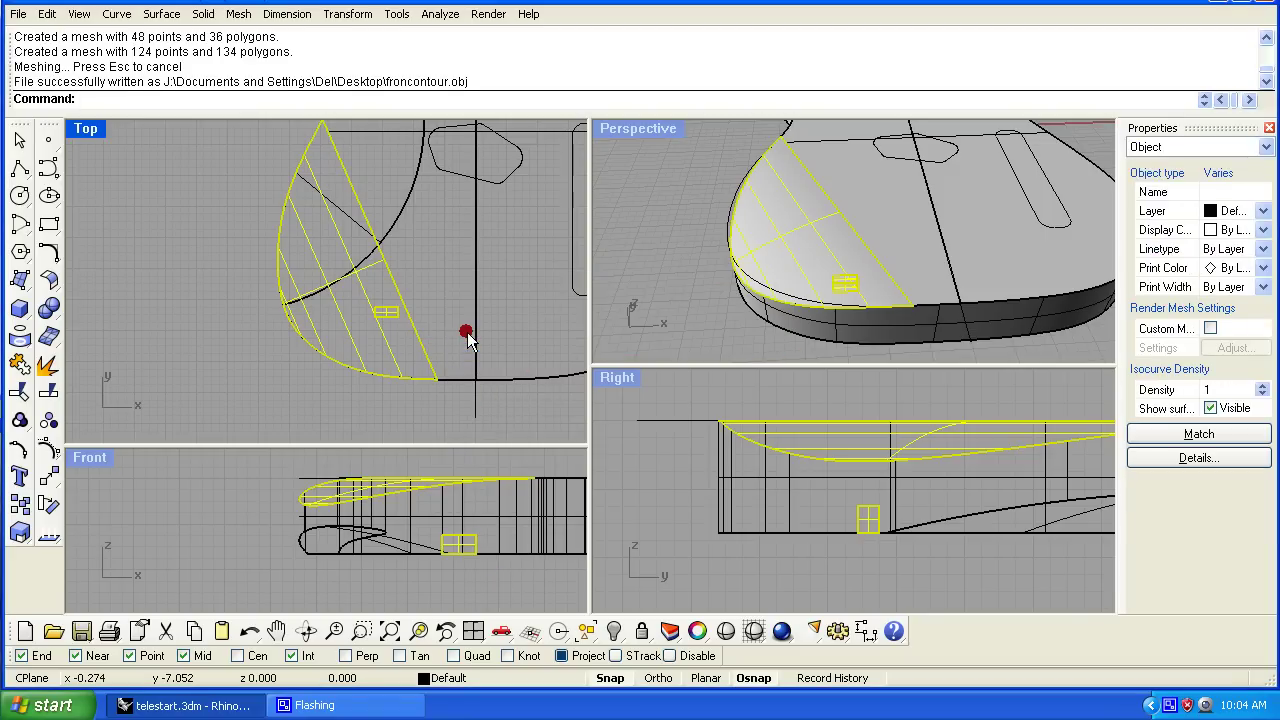
Deselect the exported objects and maximize the side view, panning to the body's top edge
scroll(372, 400, down, 3)
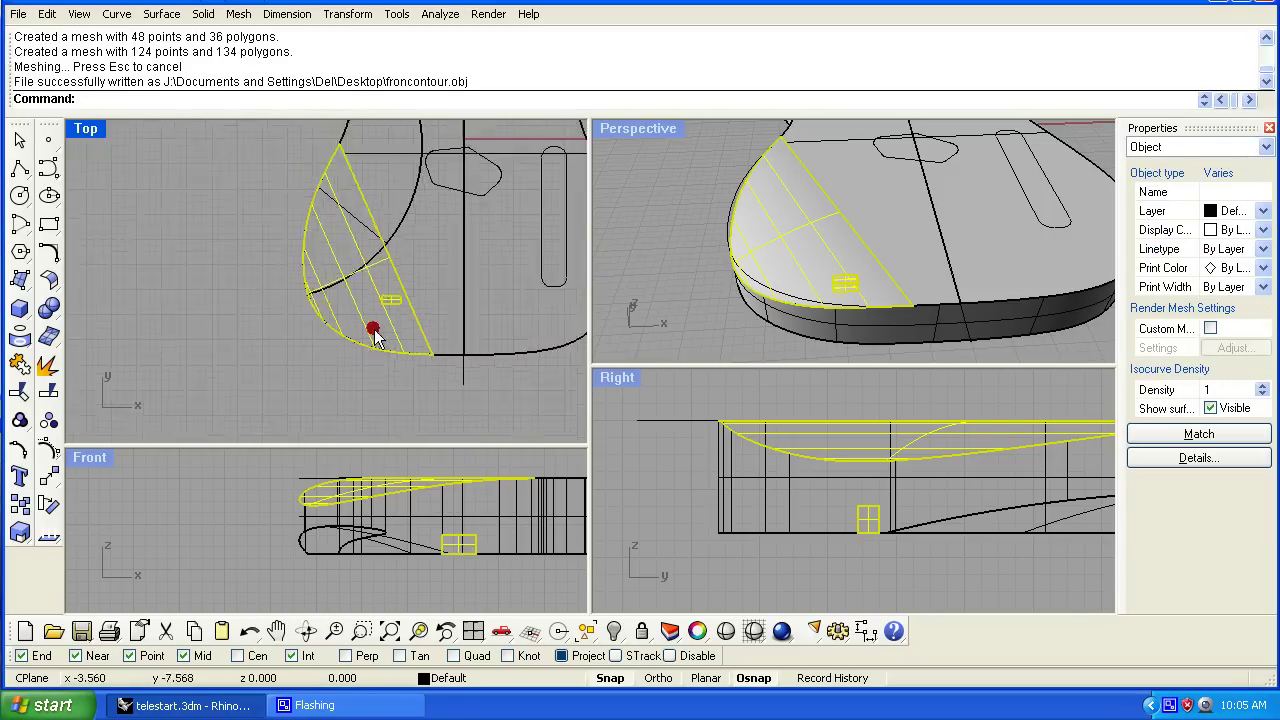
scroll(371, 300, up, 2)
click(294, 380)
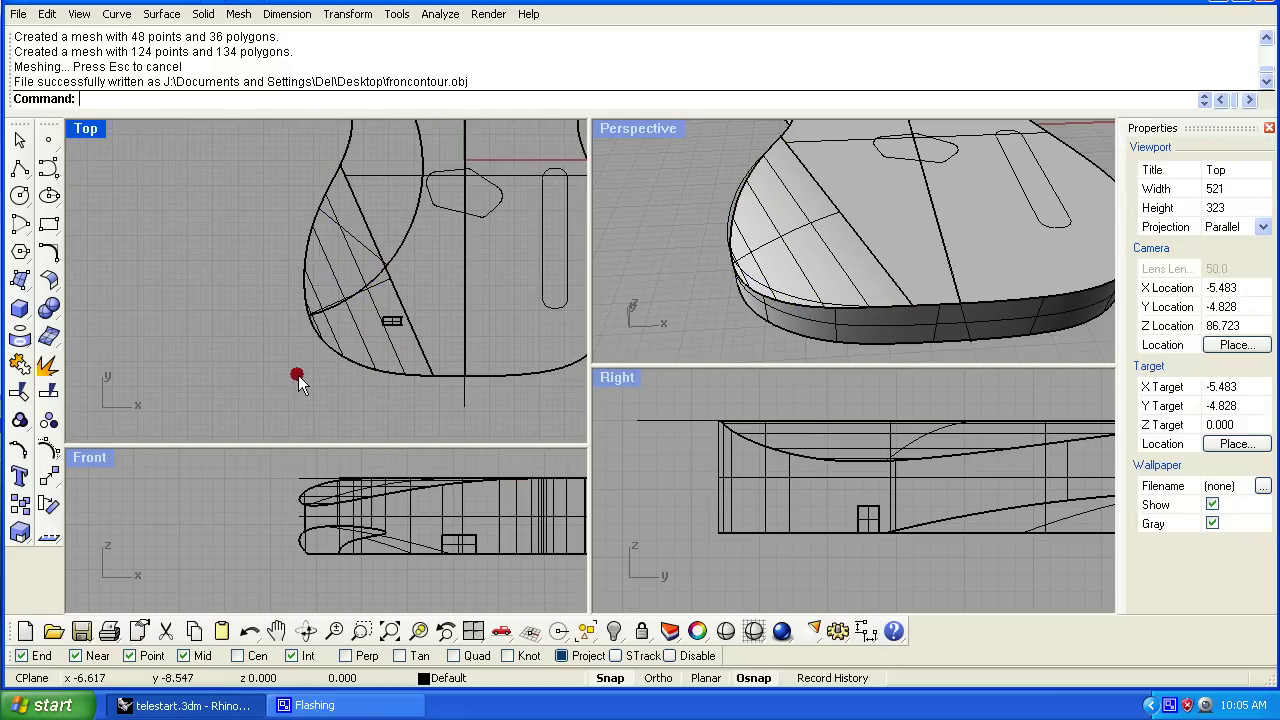
scroll(275, 385, down, 2)
scroll(285, 400, up, 2)
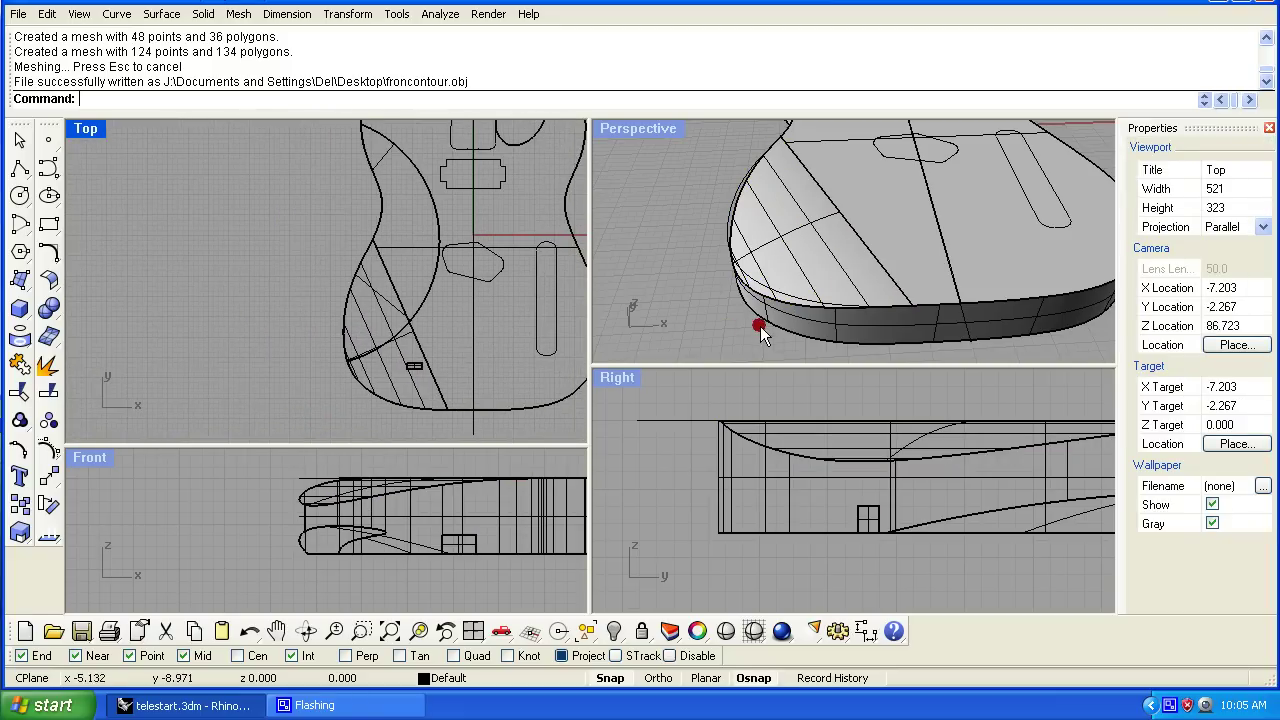
scroll(843, 477, down, 1)
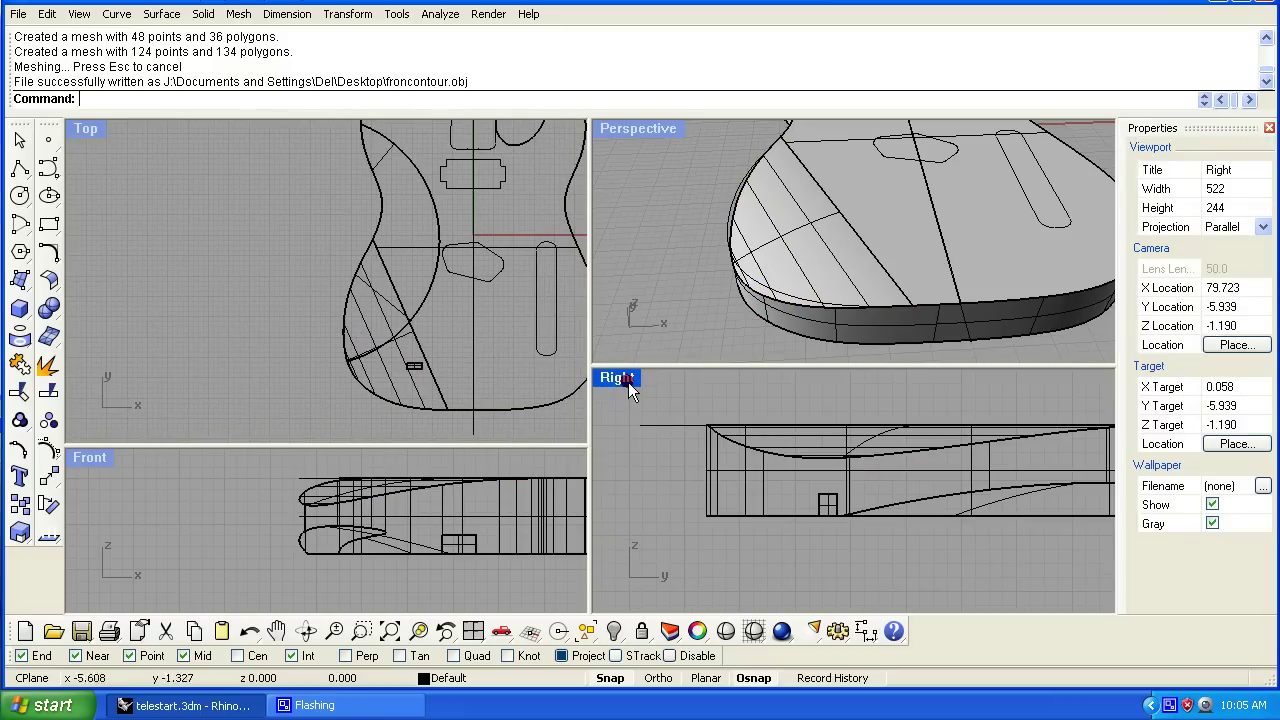
double_click(630, 388)
right_drag(560, 443, 657, 517)
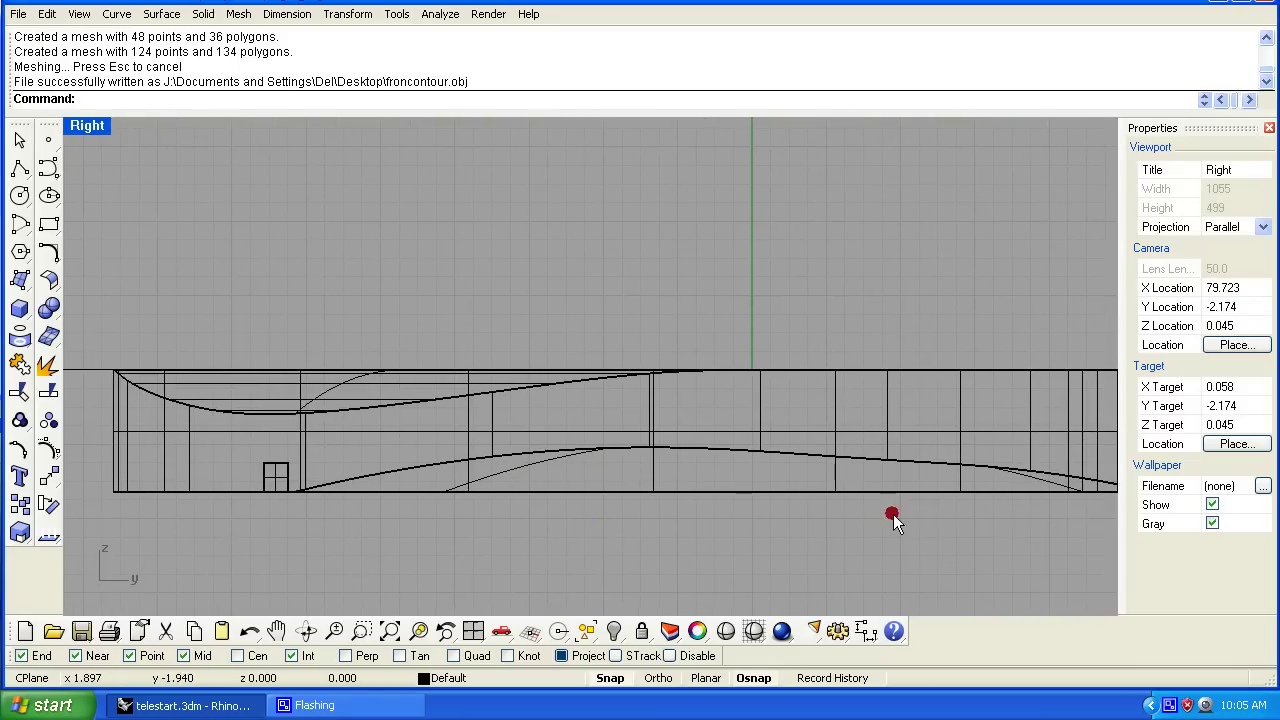
right_drag(893, 520, 598, 468)
Draw a small box on the body's top edge, using its width as the height
click(19, 308)
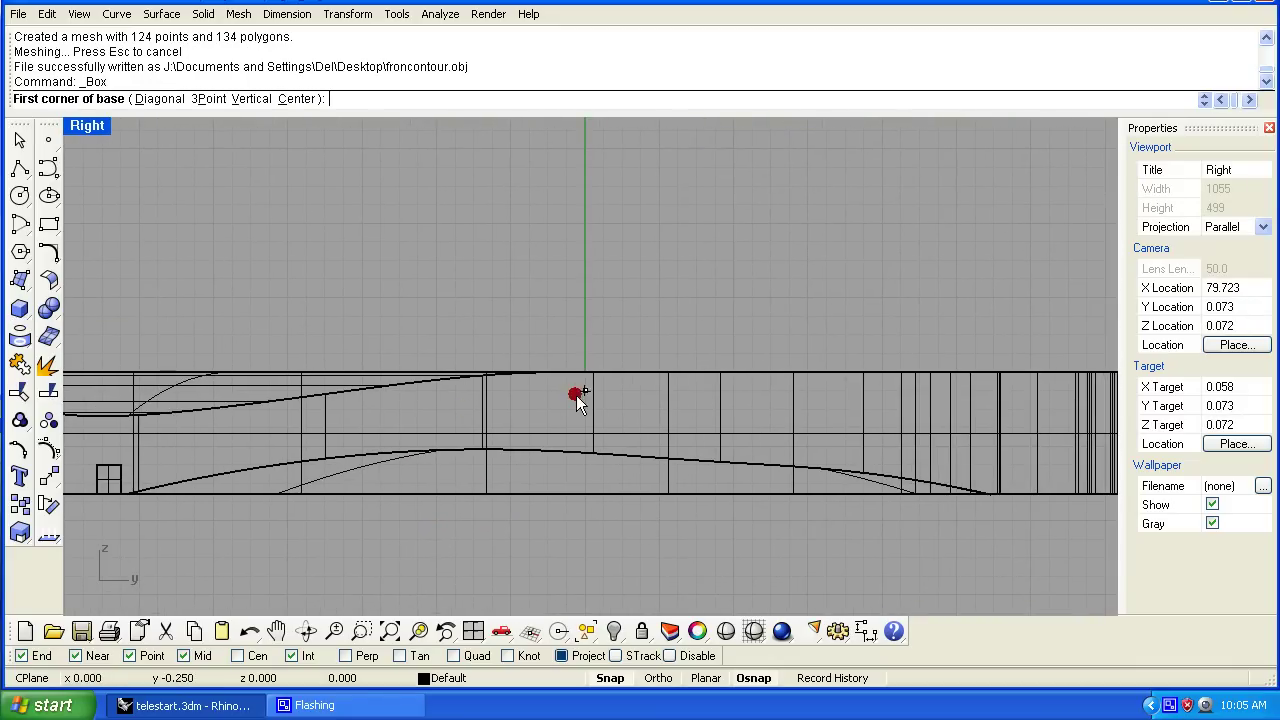
click(594, 376)
click(620, 395)
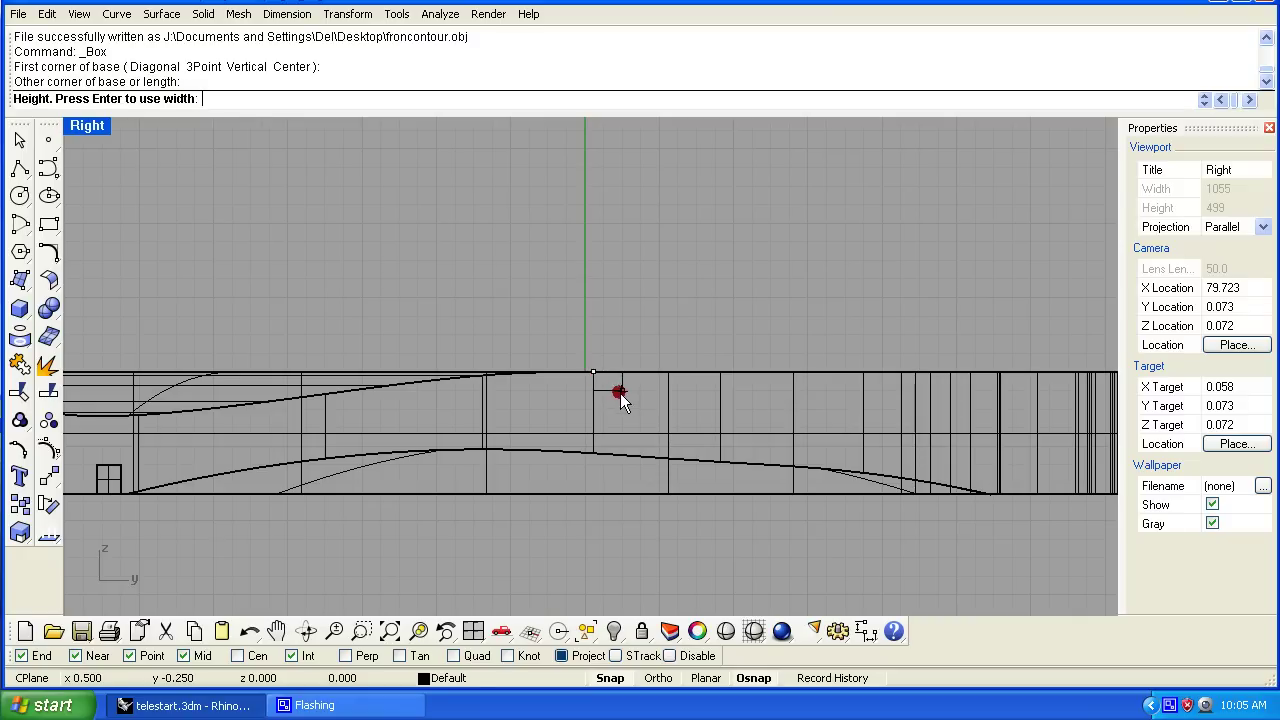
key(Return)
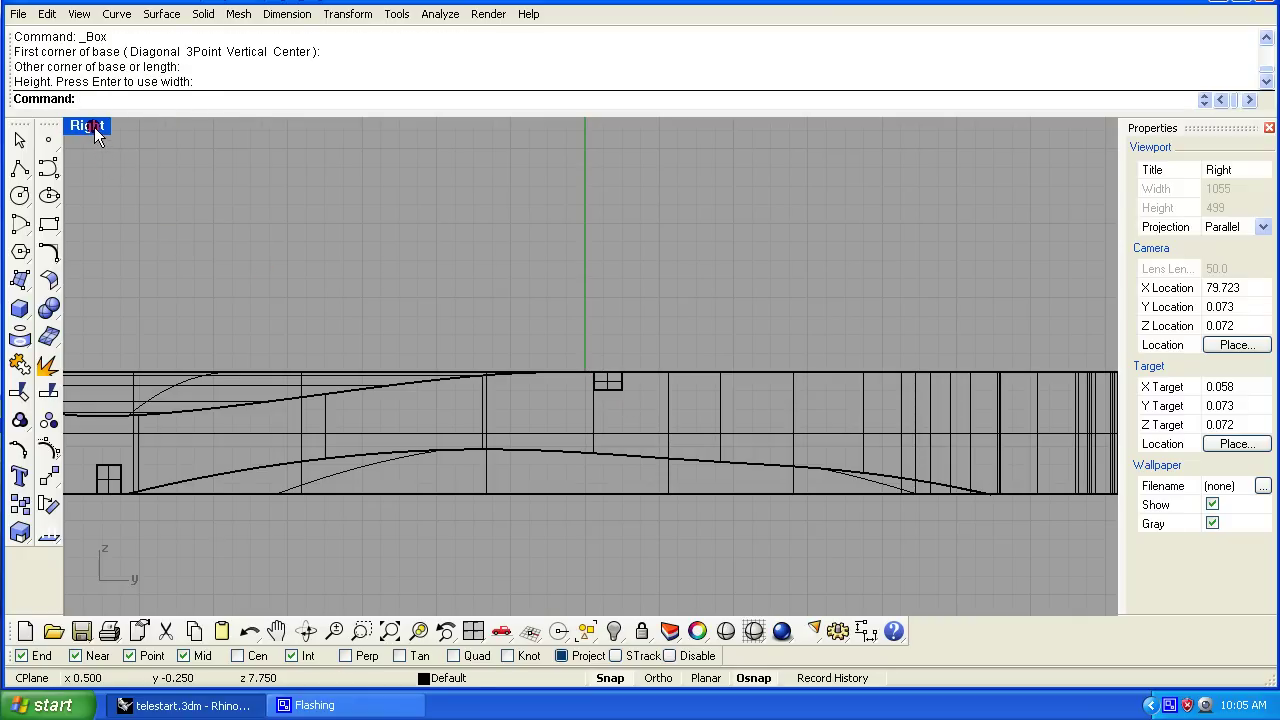
Restore the four-view layout and select the old alignment box
double_click(90, 127)
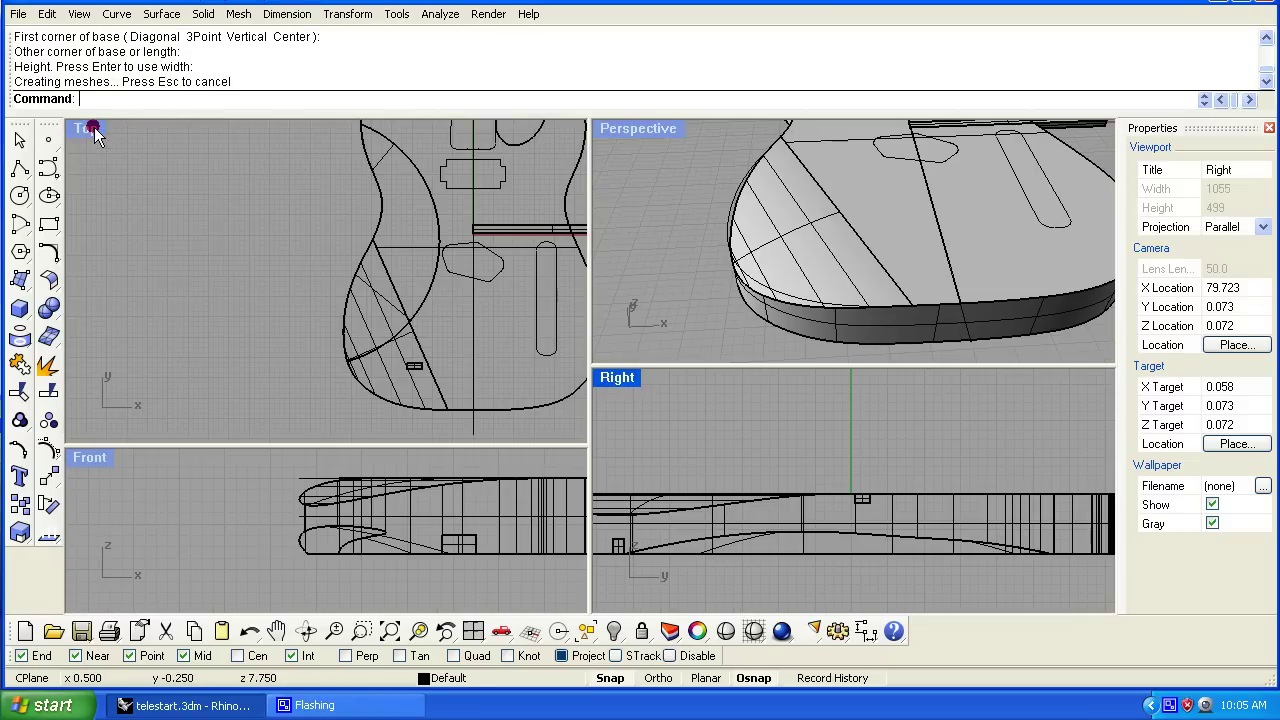
click(281, 327)
click(862, 497)
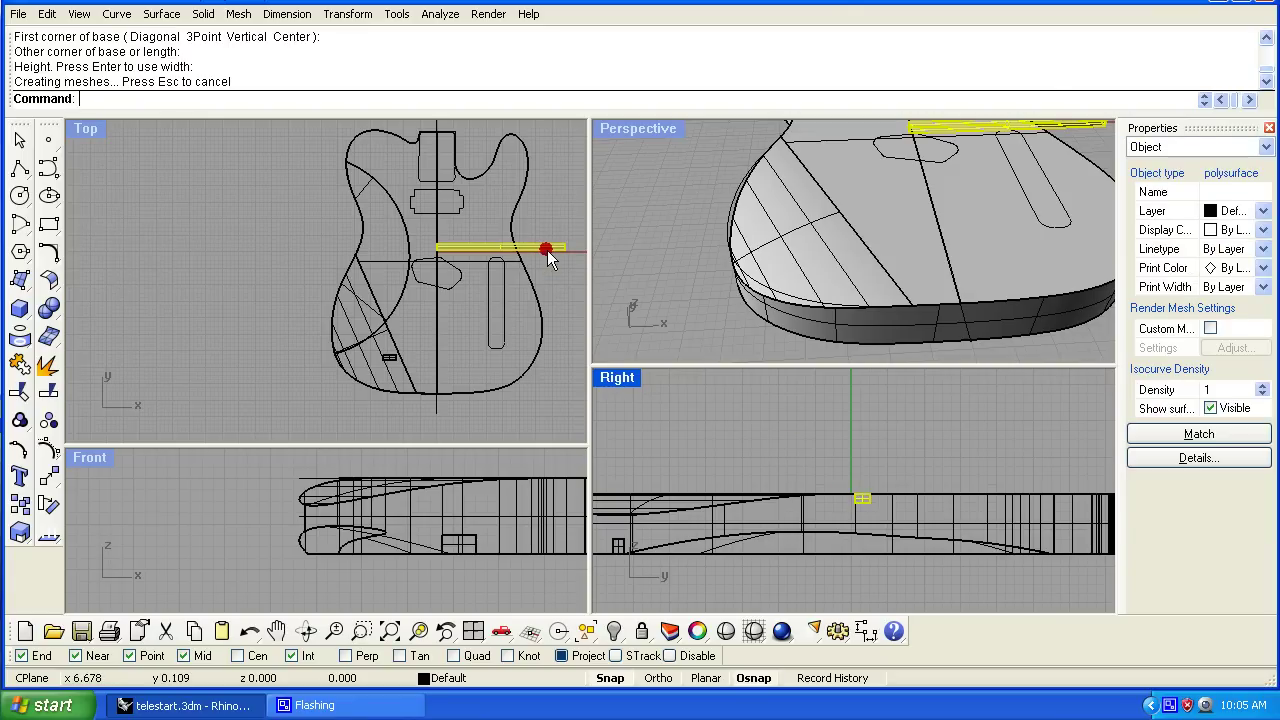
Delete the old alignment box and draw a new small box on the body's top near the centre line
key(Delete)
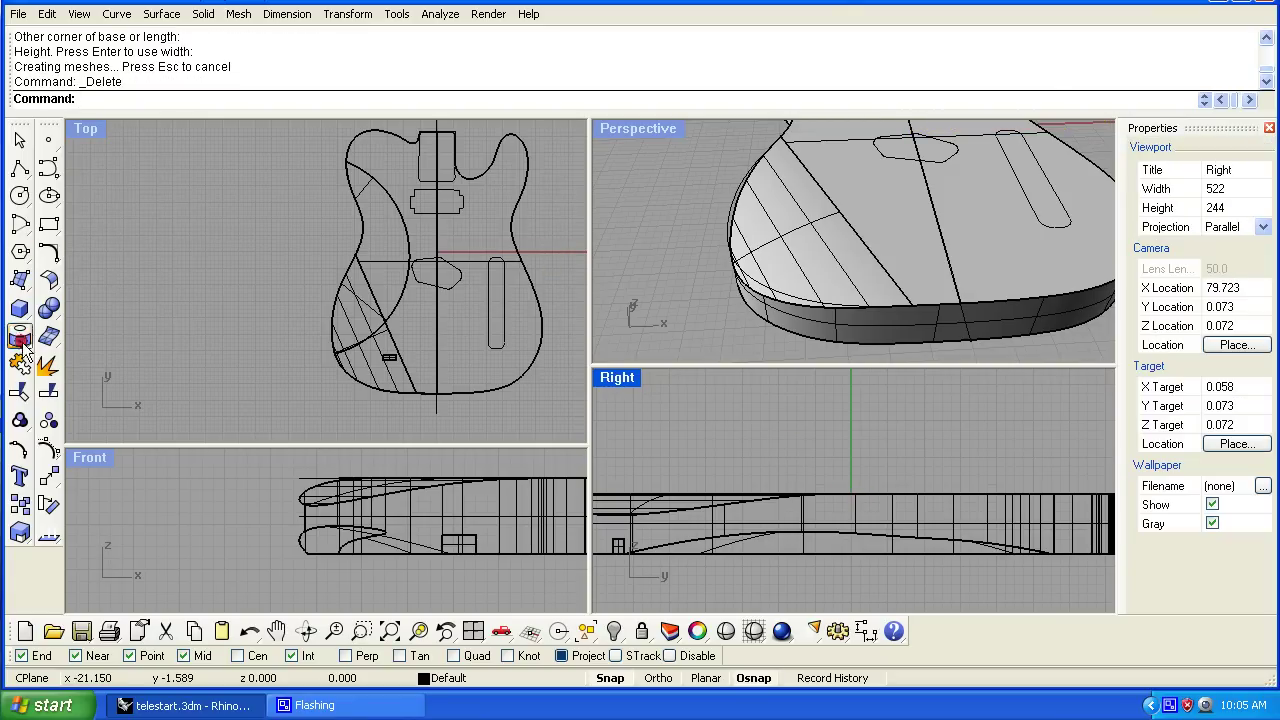
click(19, 308)
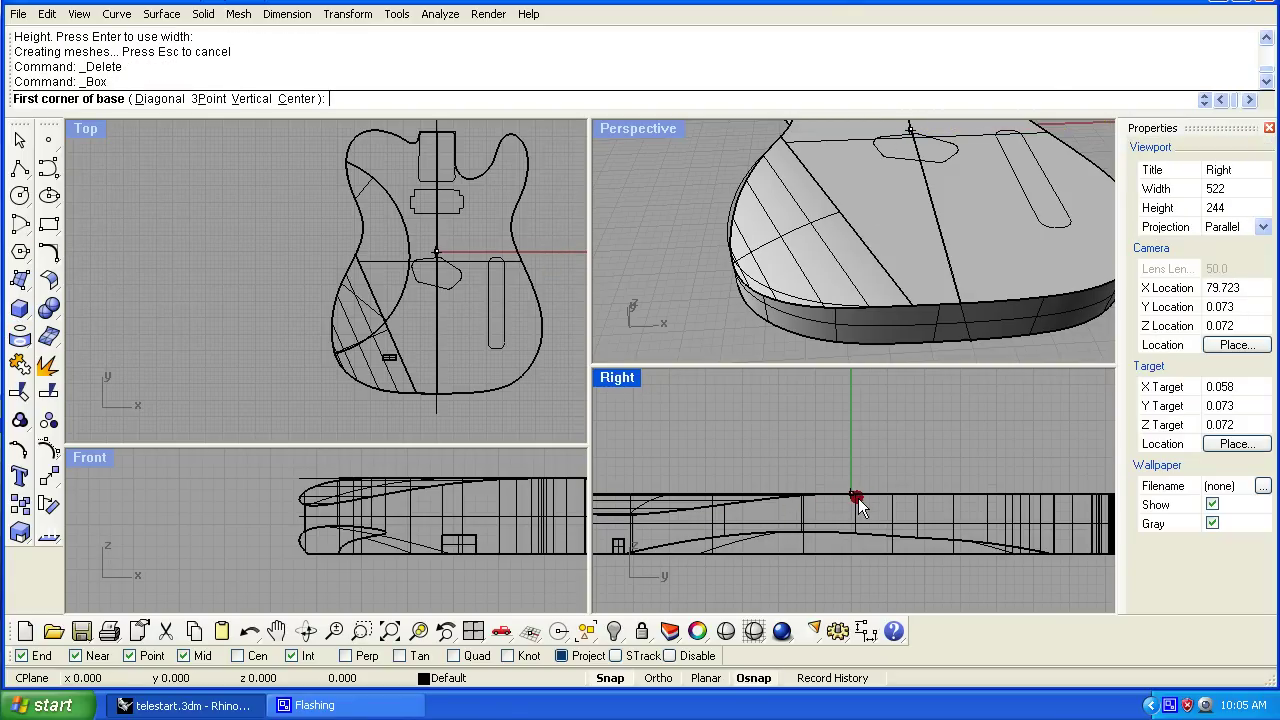
click(895, 500)
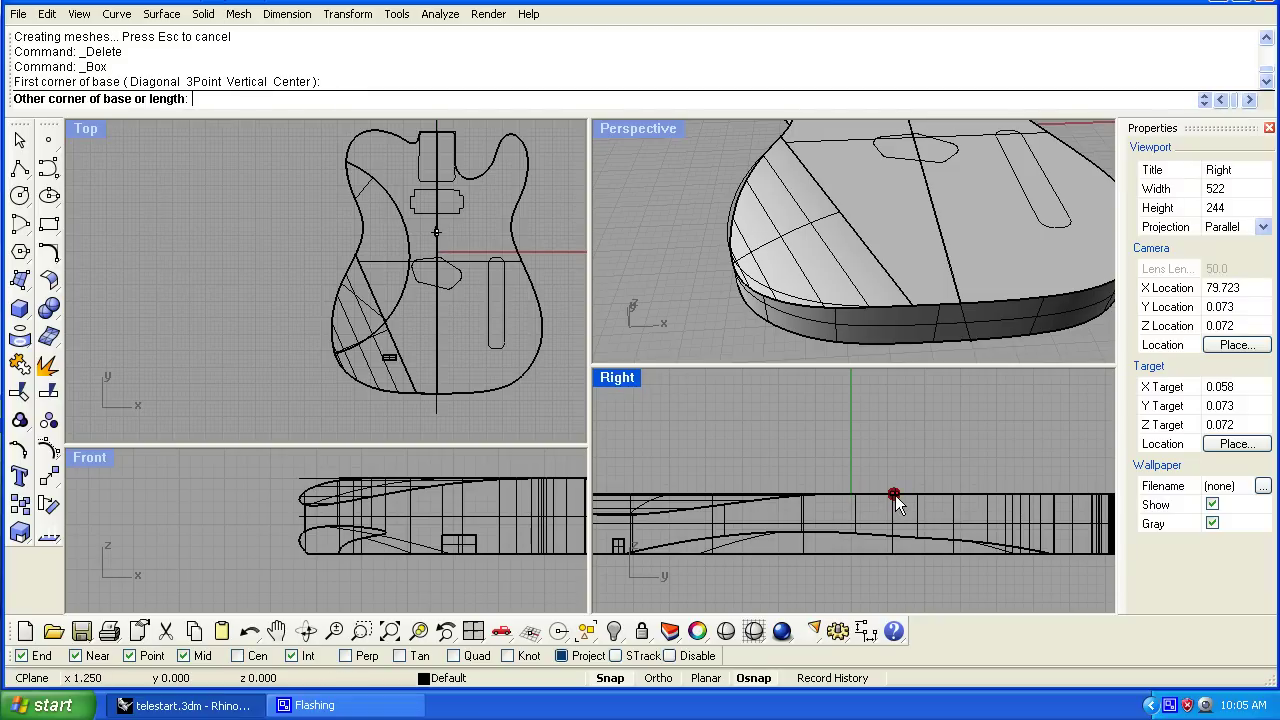
click(877, 510)
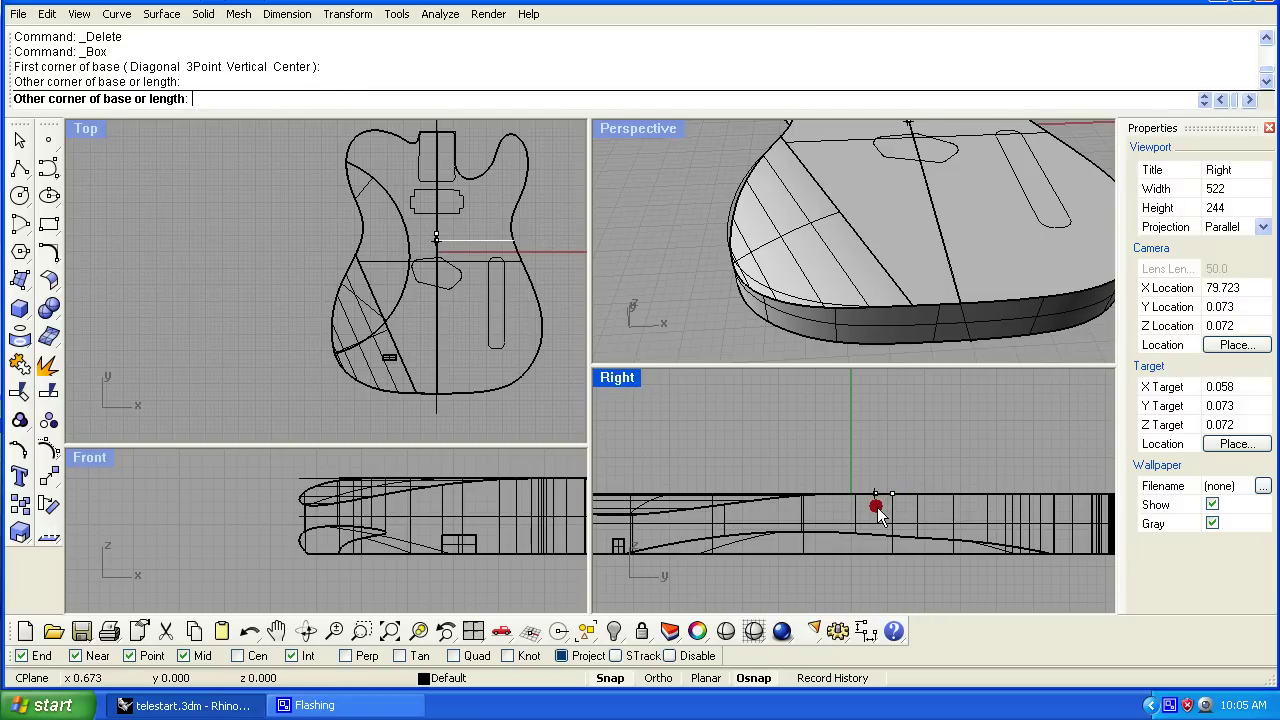
click(420, 255)
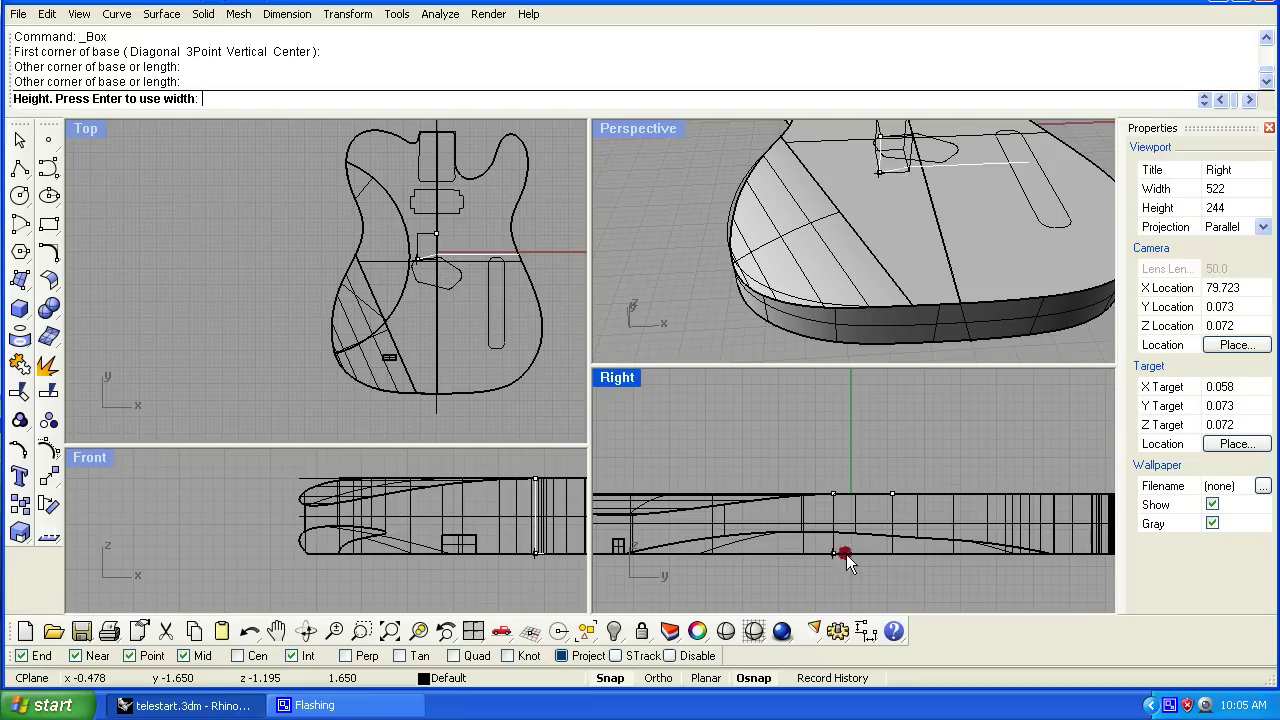
click(879, 505)
Nudge the new box left in 0.2-unit steps with Alt+arrow keys
scroll(881, 505, up, 8)
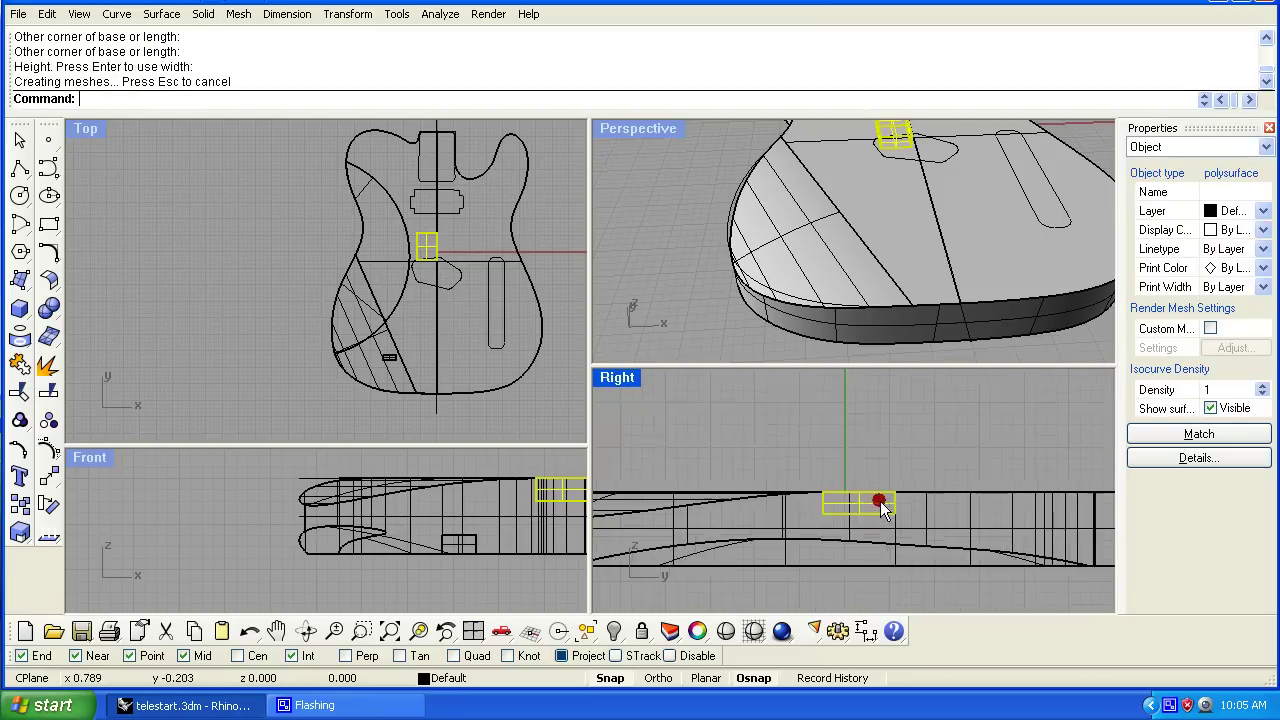
scroll(848, 440, down, 5)
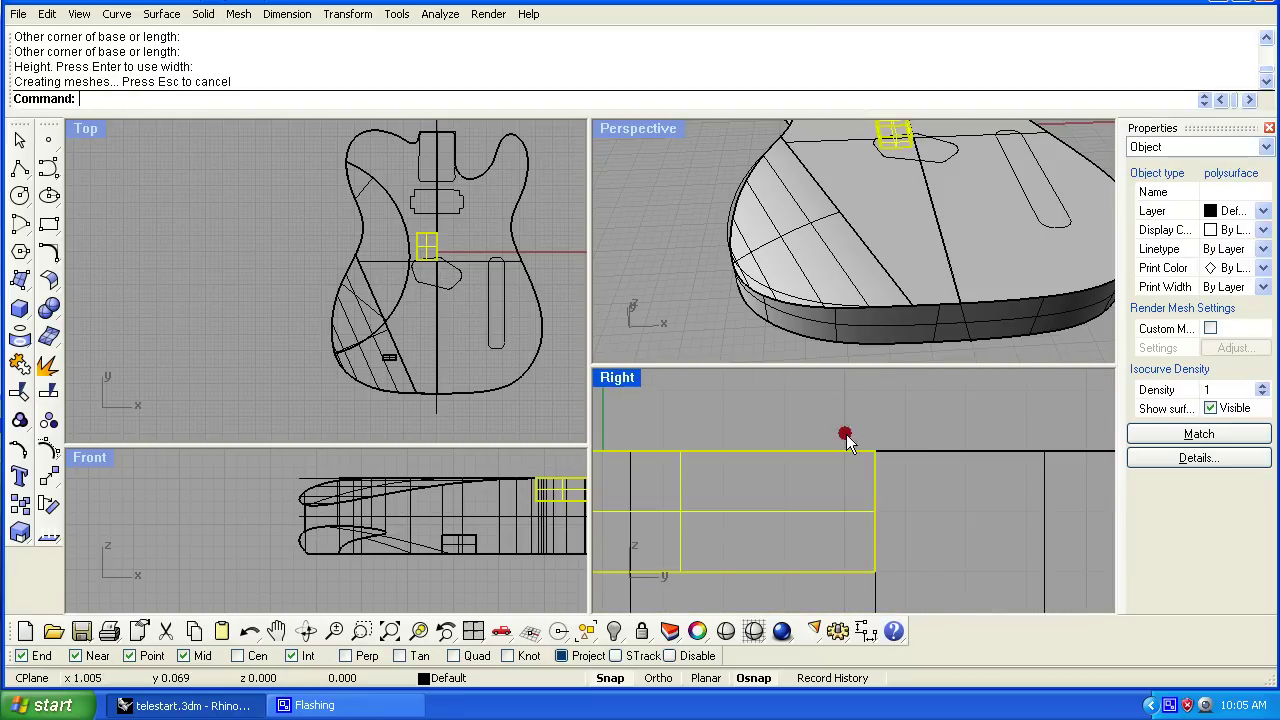
click(437, 250)
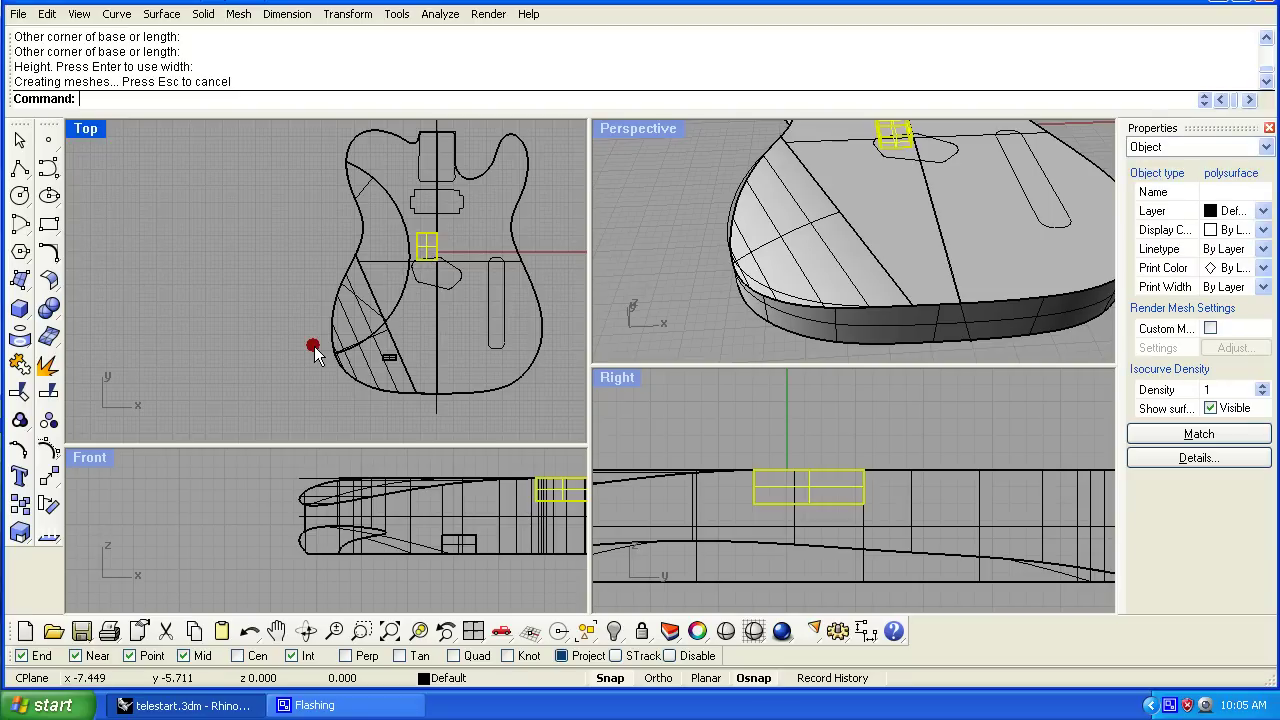
key(alt+Left)
key(alt+Left)
key(alt+Left)
key(alt+Down)
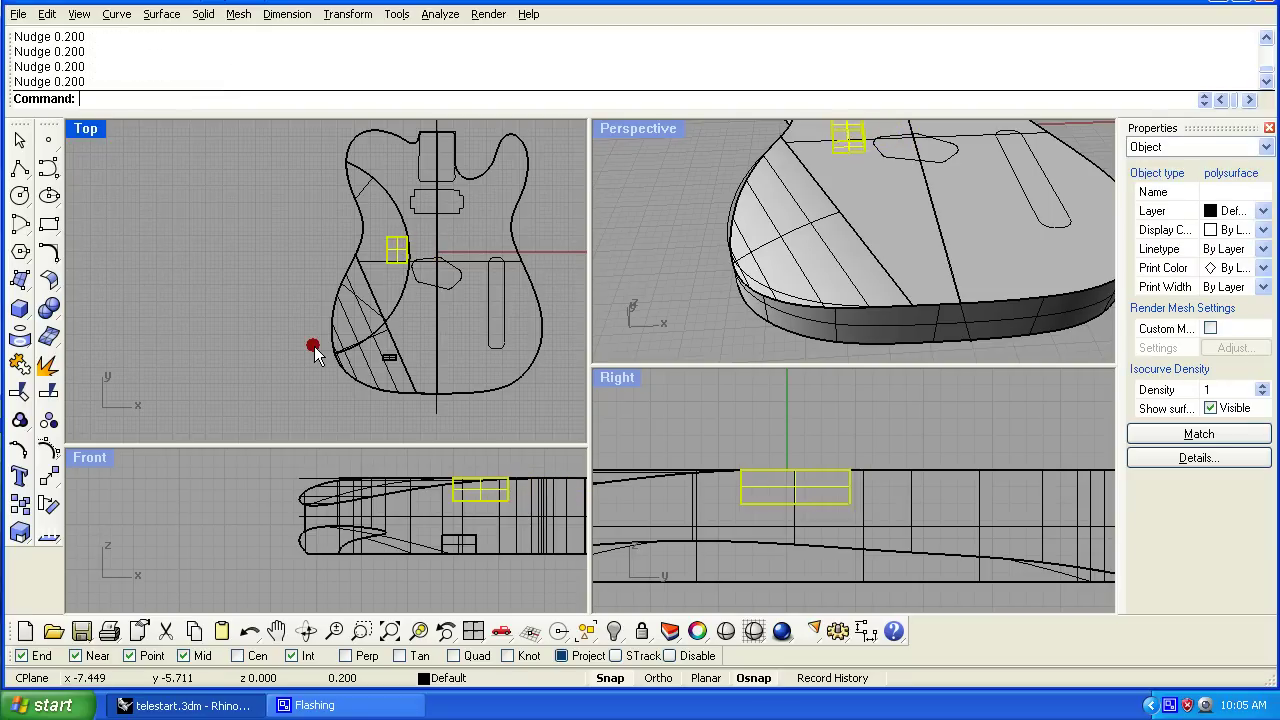
key(alt+Left)
key(alt+Down)
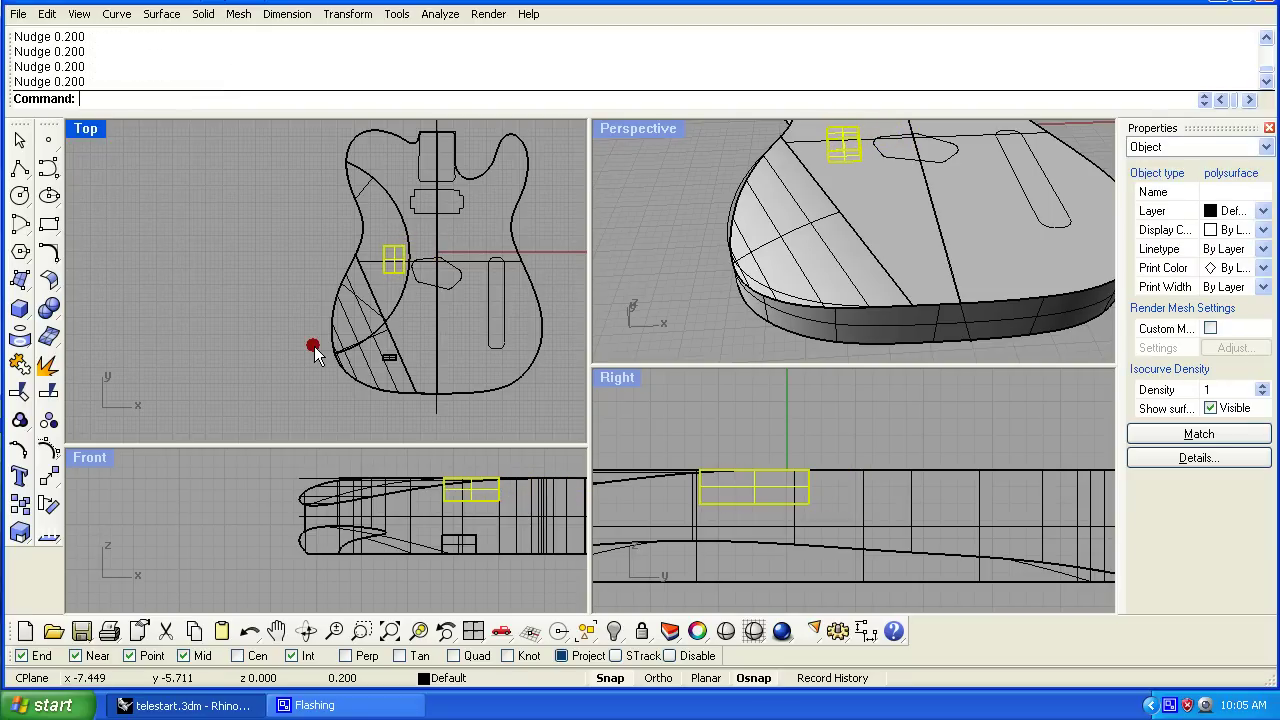
View the body from below in a maximized Perspective view and add the contoured surface to the selection
mouse_move(843, 177)
right_down()
mouse_move(1097, 297)
mouse_move(651, 237)
mouse_move(840, 192)
right_up()
right_drag(795, 290, 778, 248)
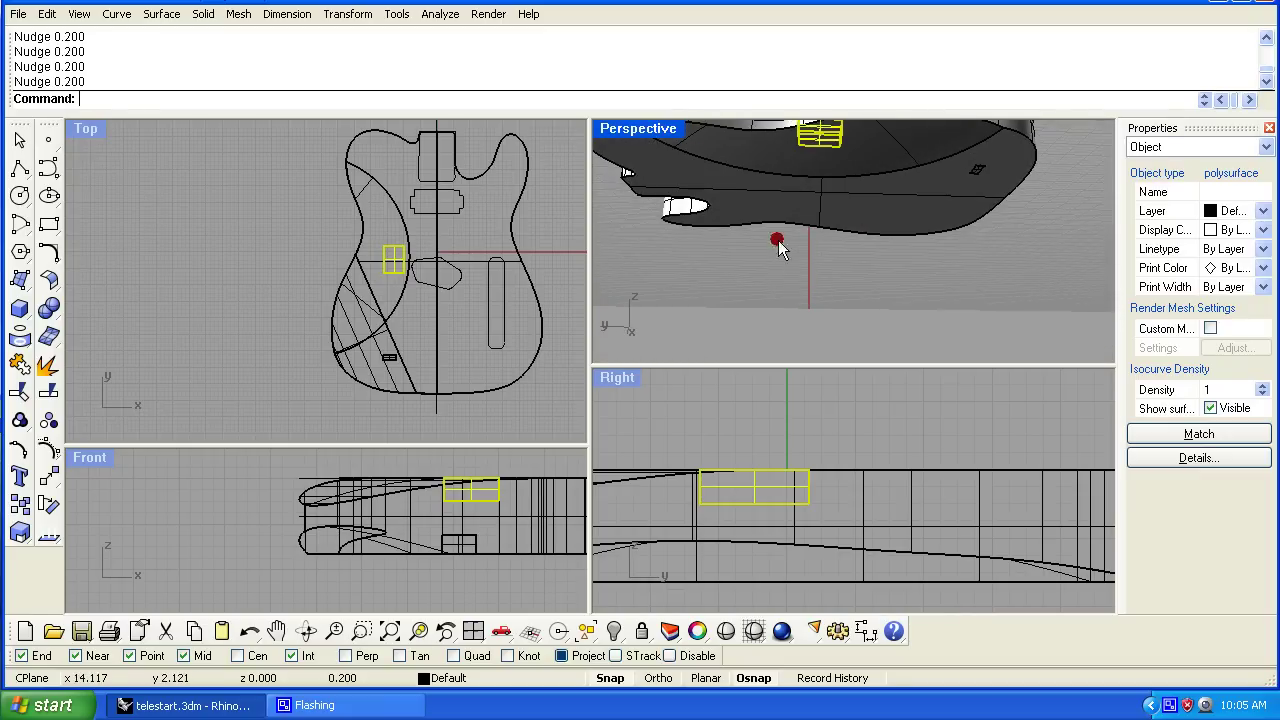
double_click(638, 130)
right_drag(637, 134, 604, 325)
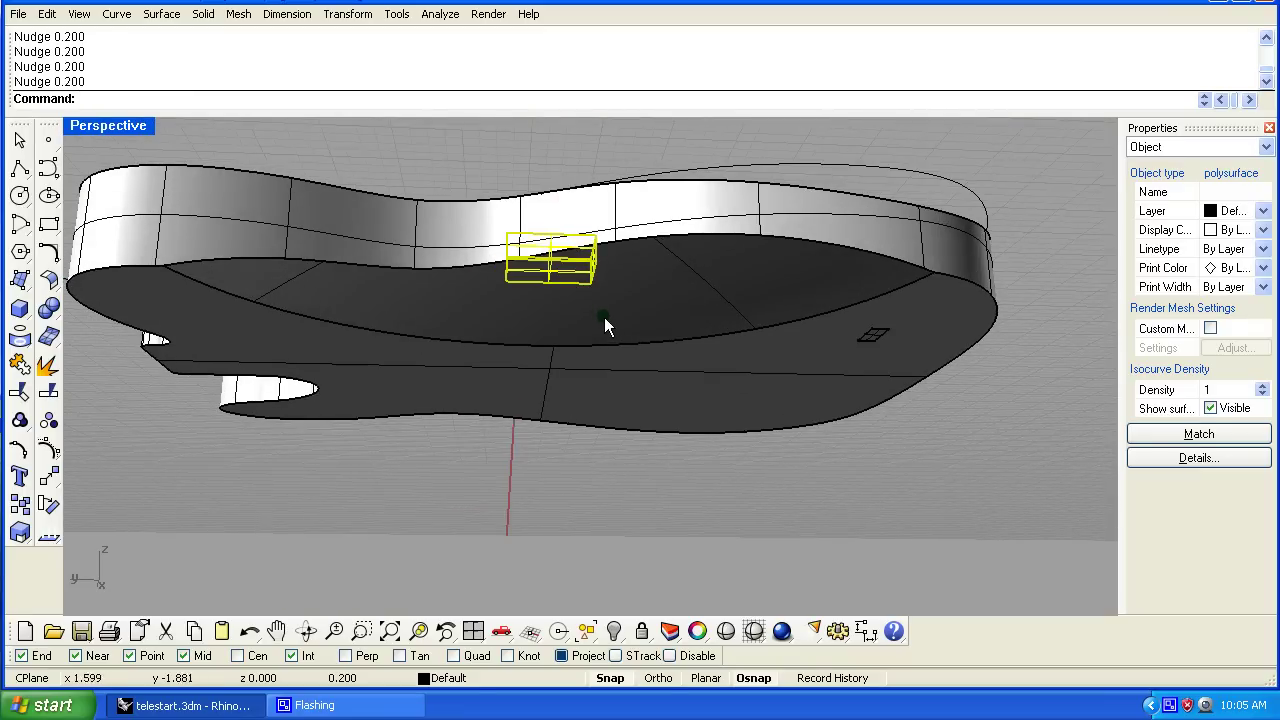
shift+click(698, 280)
right_drag(607, 389, 540, 400)
Export Selected to bottomcontour.obj on the Desktop, replacing it and accepting the OBJ and mesh options
scroll(543, 394, down, 3)
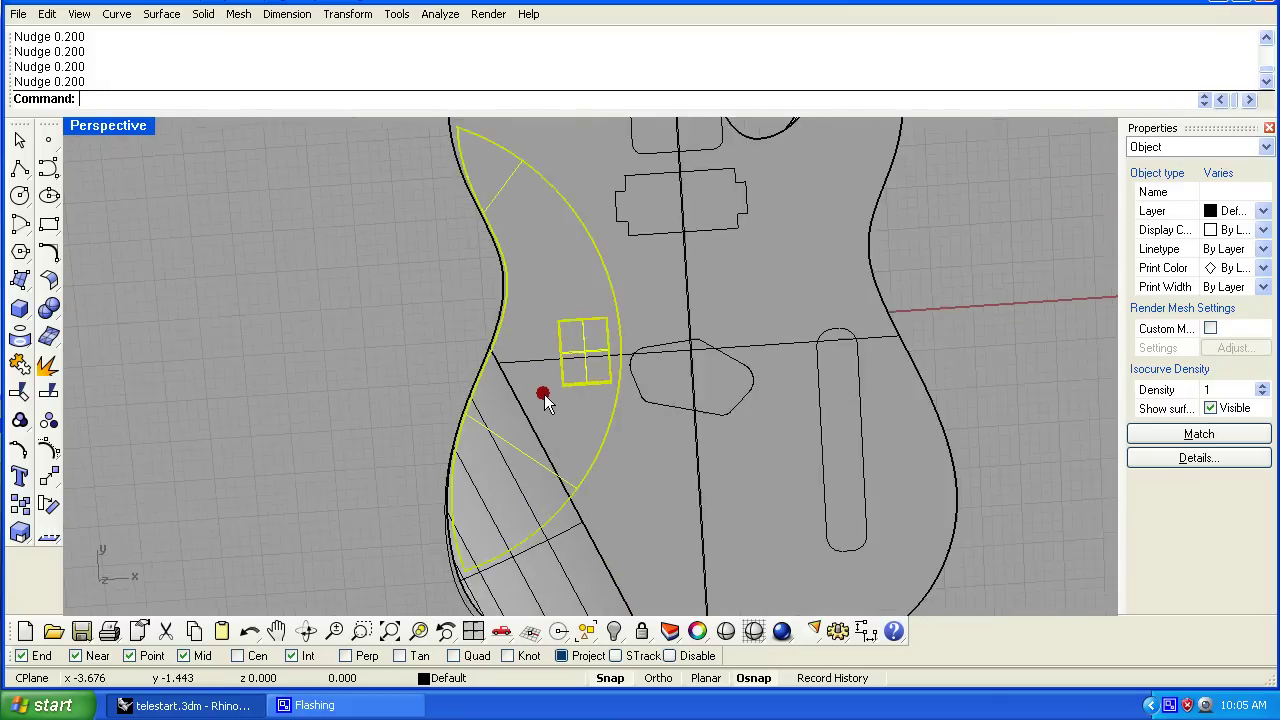
scroll(586, 337, up, 3)
scroll(586, 336, down, 3)
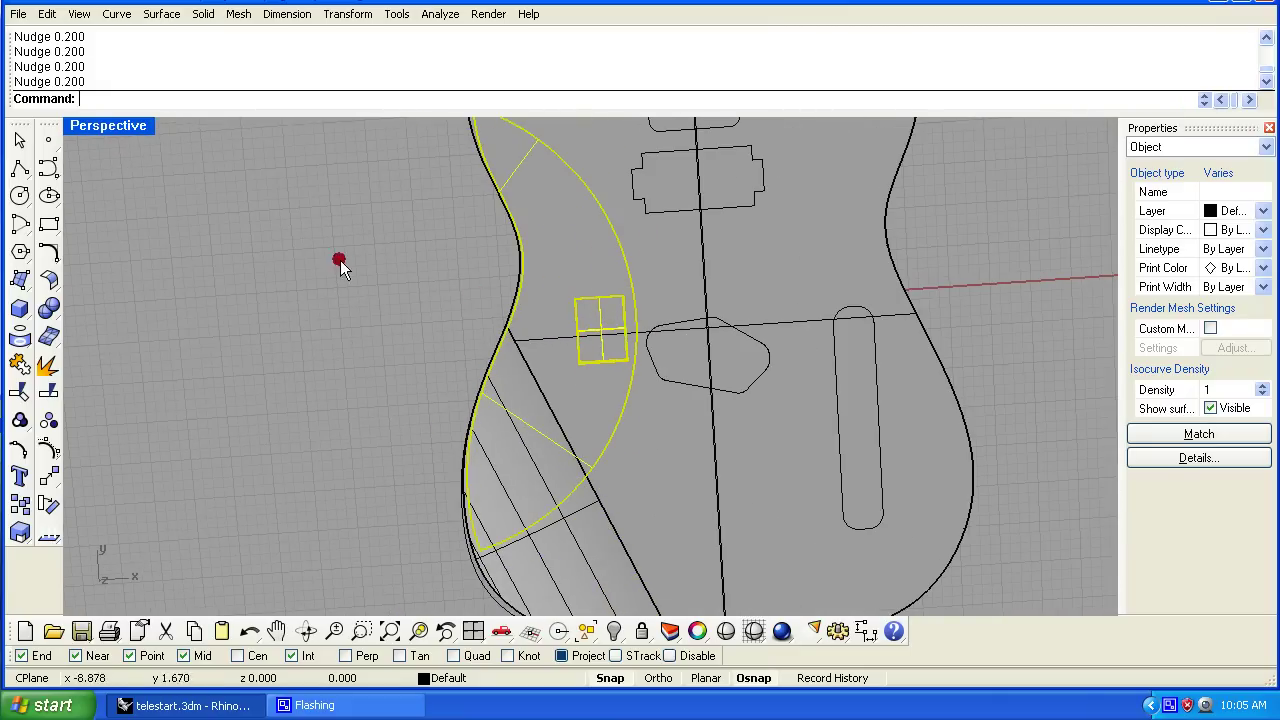
scroll(335, 257, down, 2)
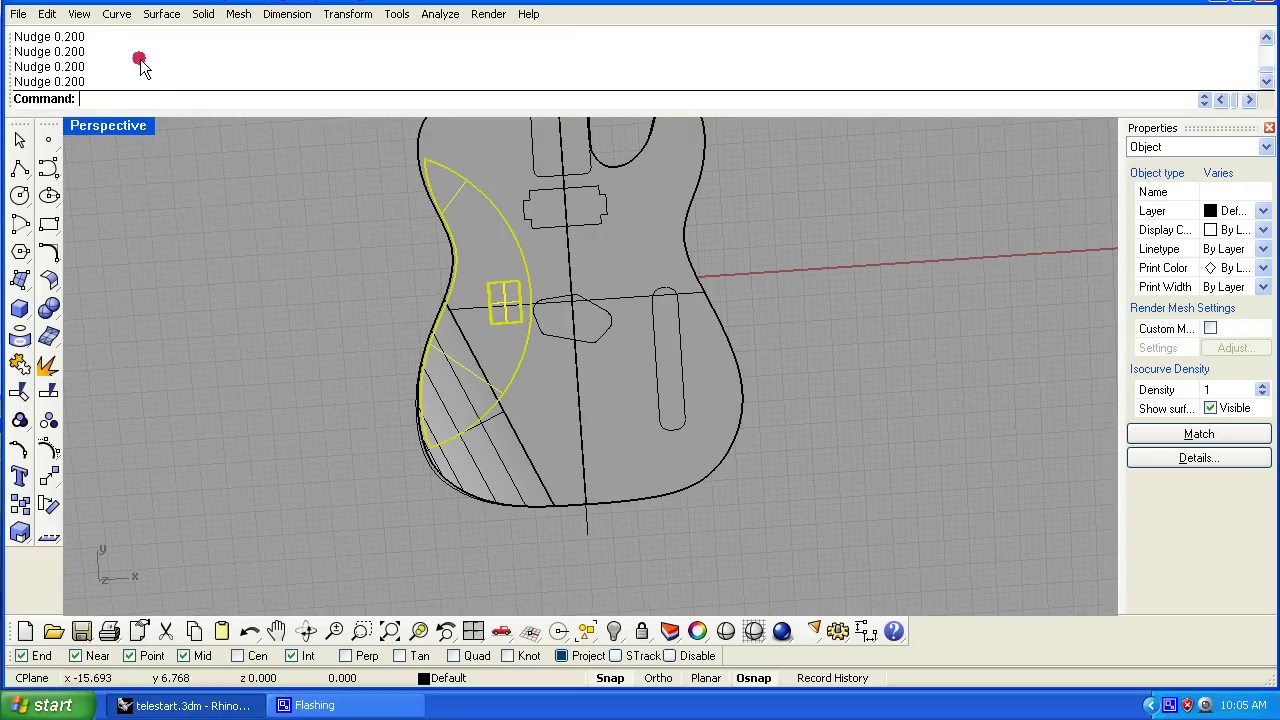
click(17, 14)
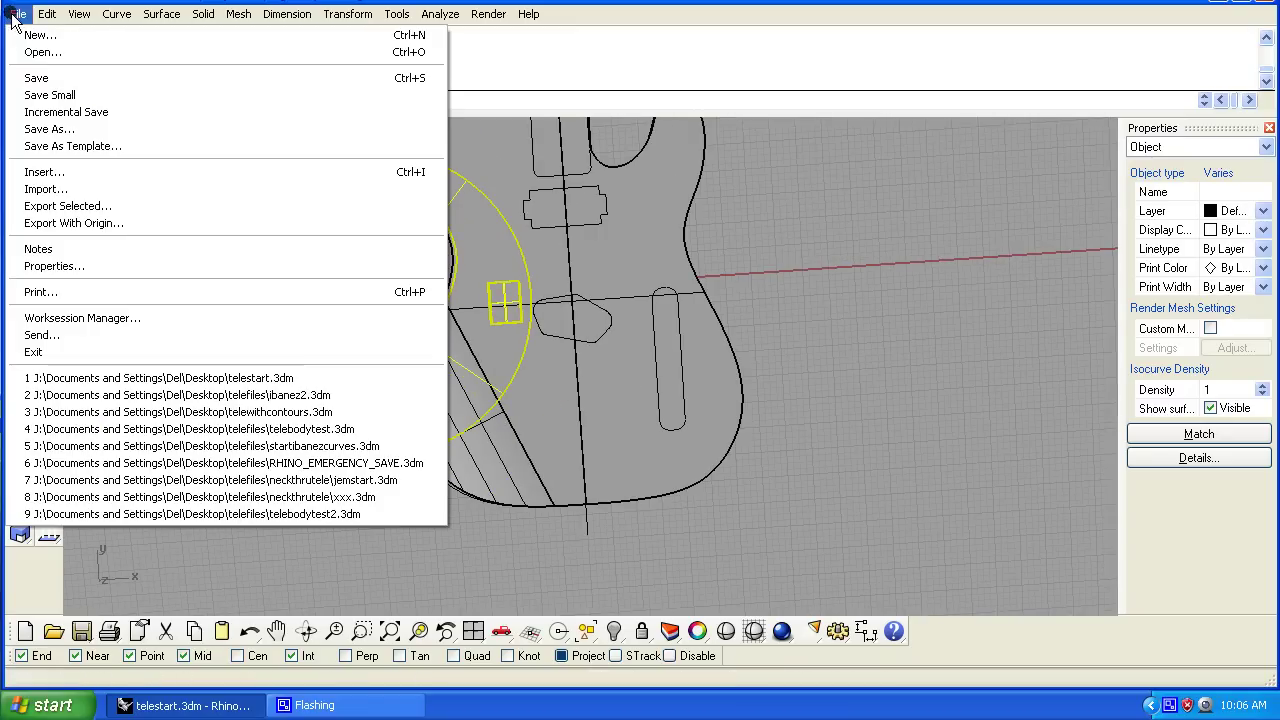
click(91, 206)
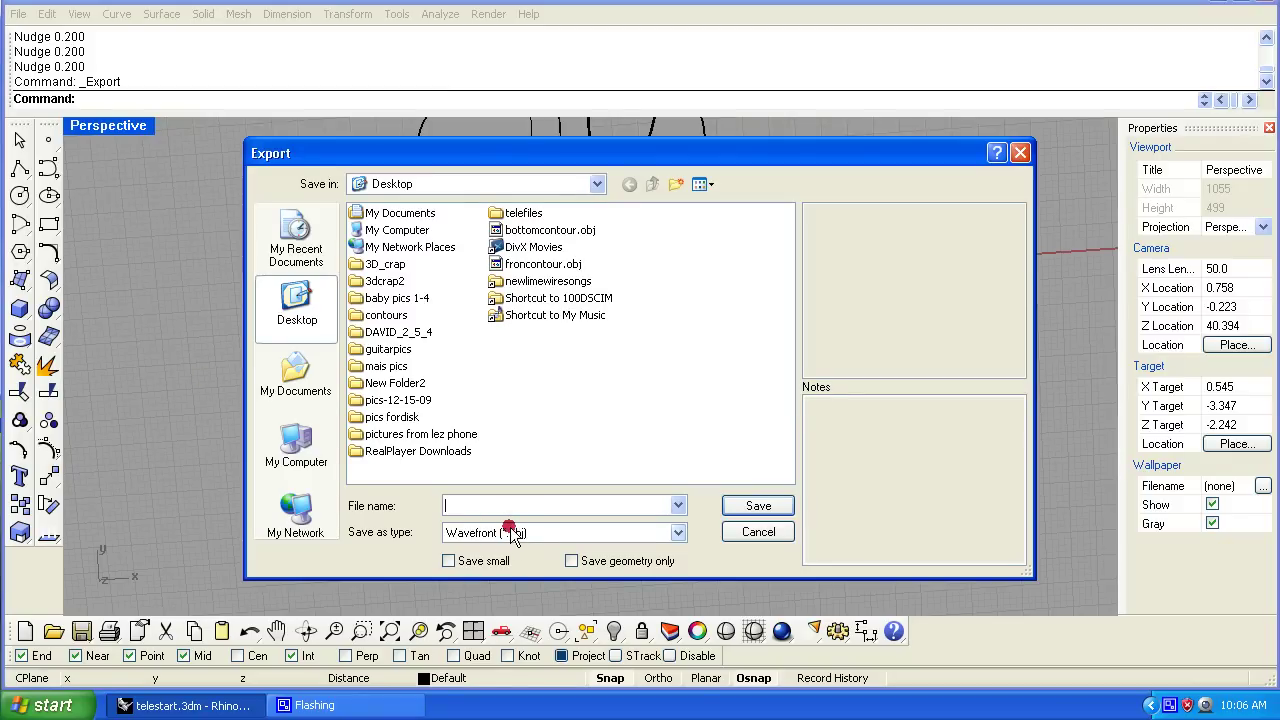
click(533, 229)
click(758, 506)
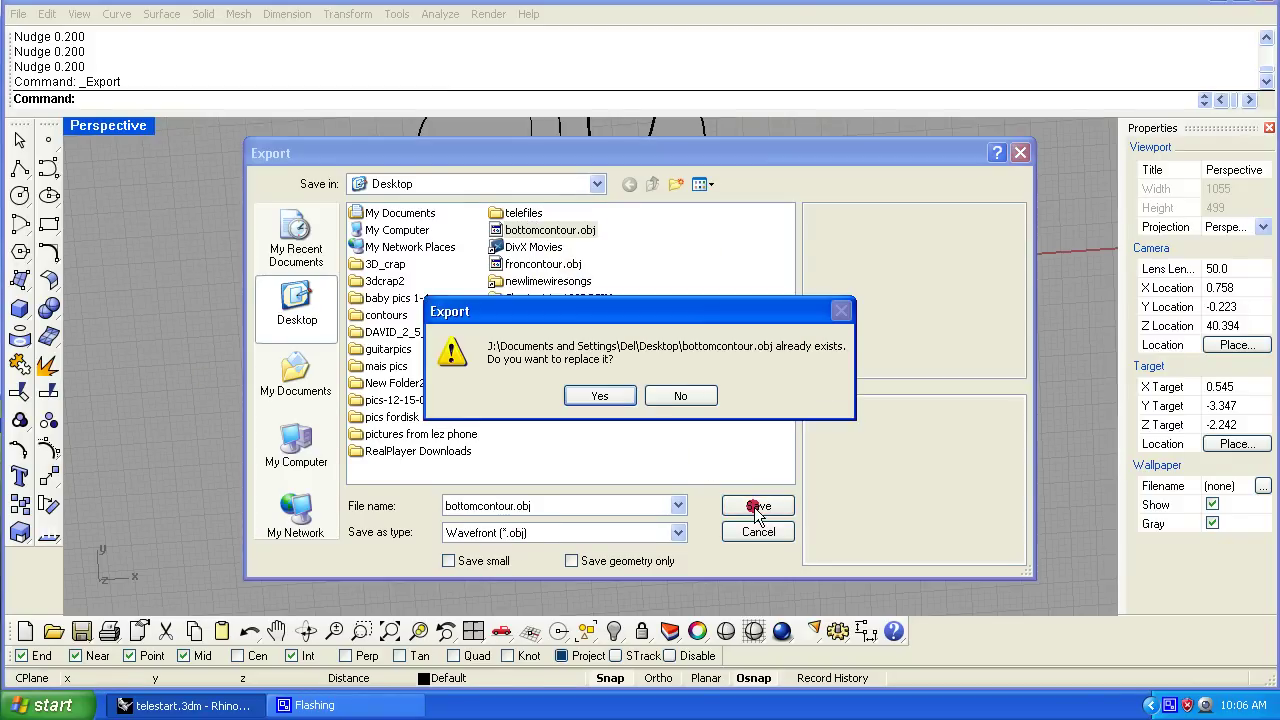
click(600, 394)
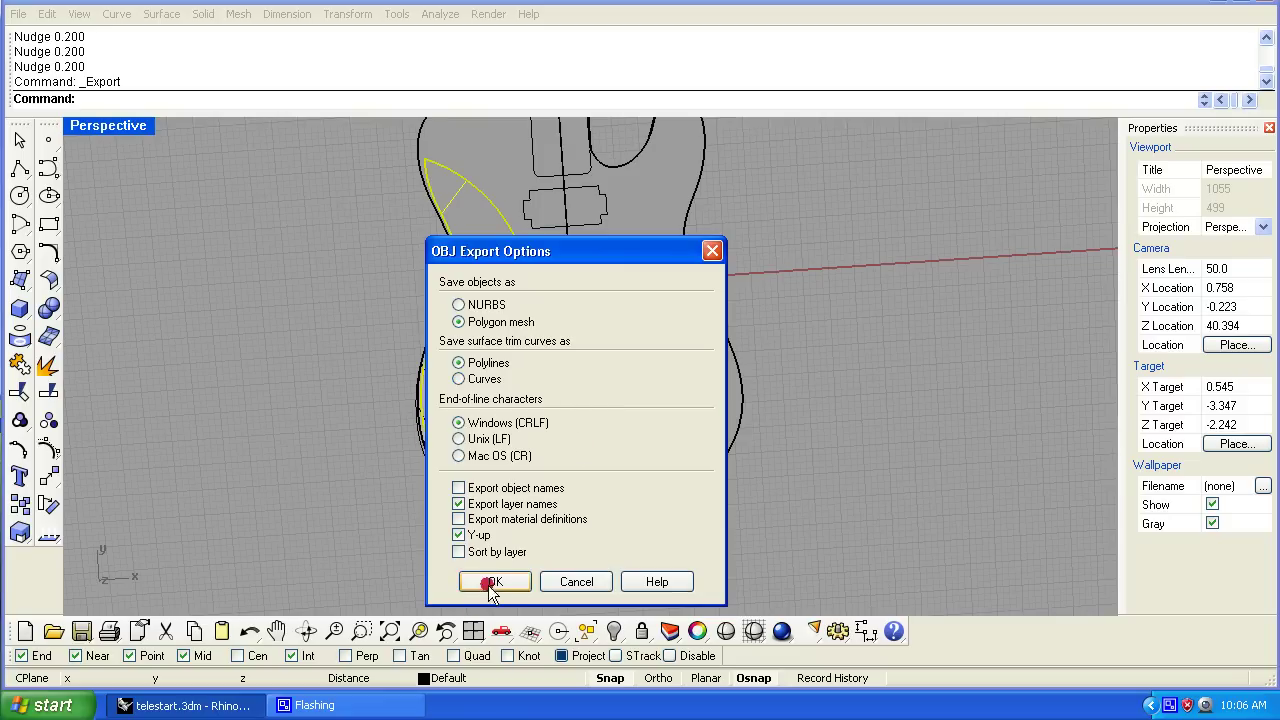
click(488, 582)
click(461, 333)
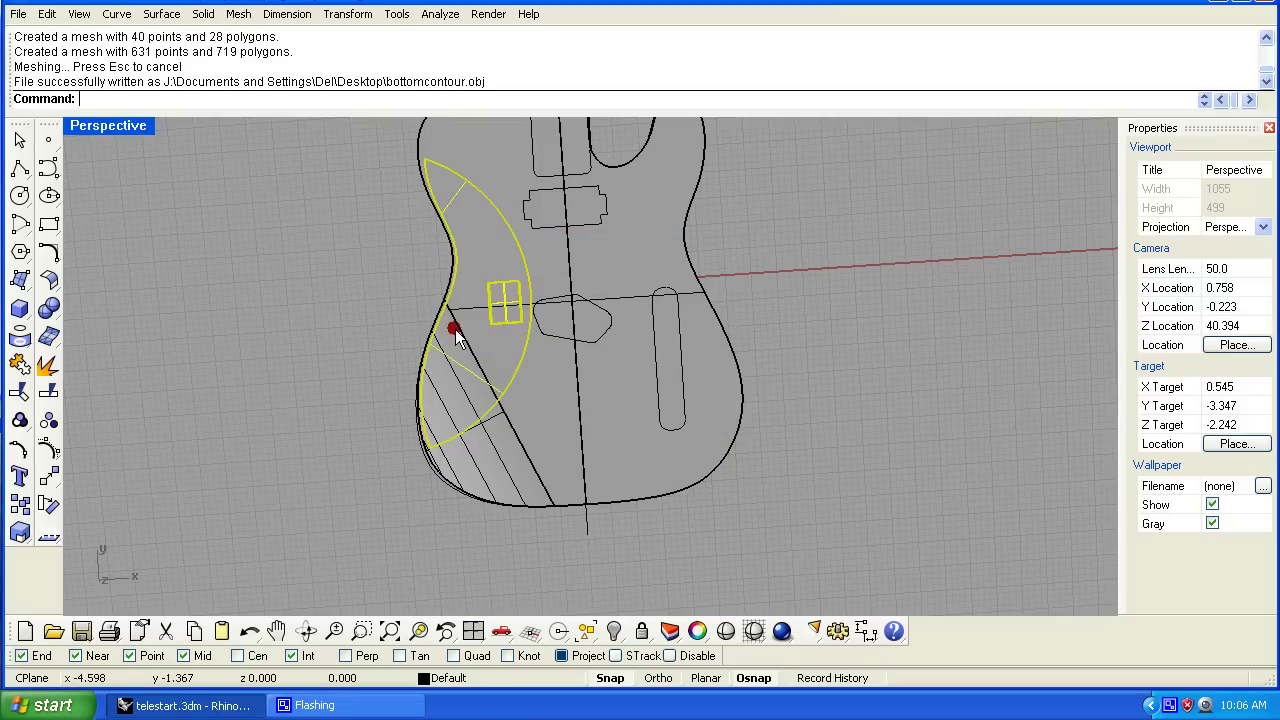
click(256, 349)
scroll(256, 349, down, 1)
scroll(286, 346, down, 1)
mouse_move(523, 477)
right_down()
mouse_move(386, 343)
mouse_move(509, 343)
mouse_move(480, 309)
mouse_move(309, 357)
right_up()
scroll(386, 351, up, 4)
scroll(386, 360, down, 3)
scroll(485, 360, down, 2)
right_drag(485, 360, 395, 280)
right_drag(493, 462, 443, 434)
scroll(431, 417, up, 3)
scroll(431, 424, down, 2)
scroll(431, 422, down, 1)
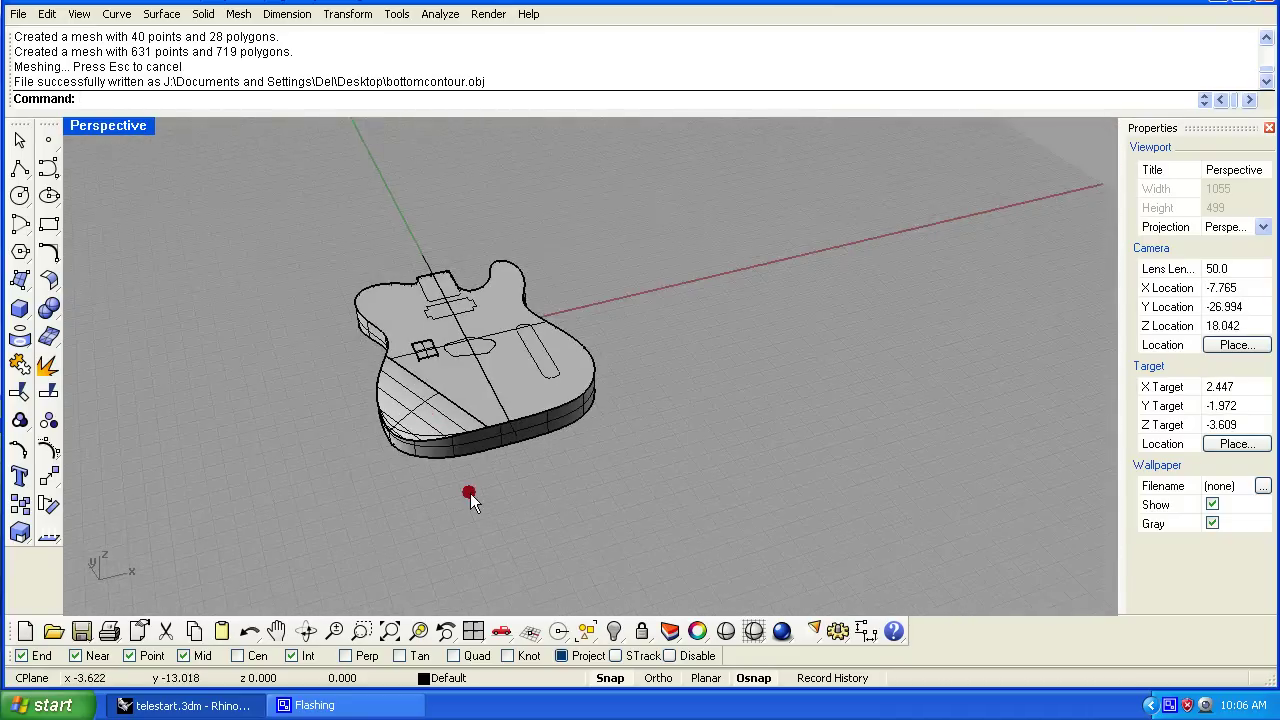
right_drag(470, 493, 425, 450)
scroll(411, 454, down, 1)
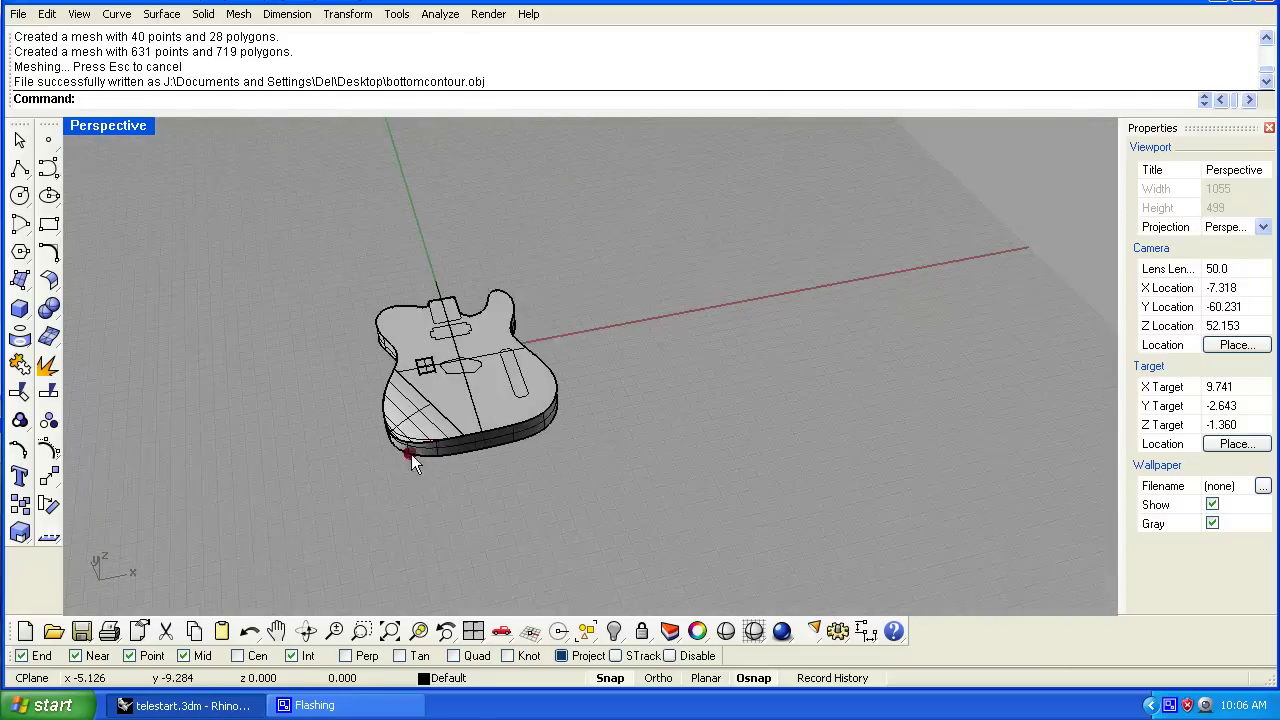
scroll(449, 420, up, 3)
click(447, 428)
right_drag(346, 543, 363, 590)
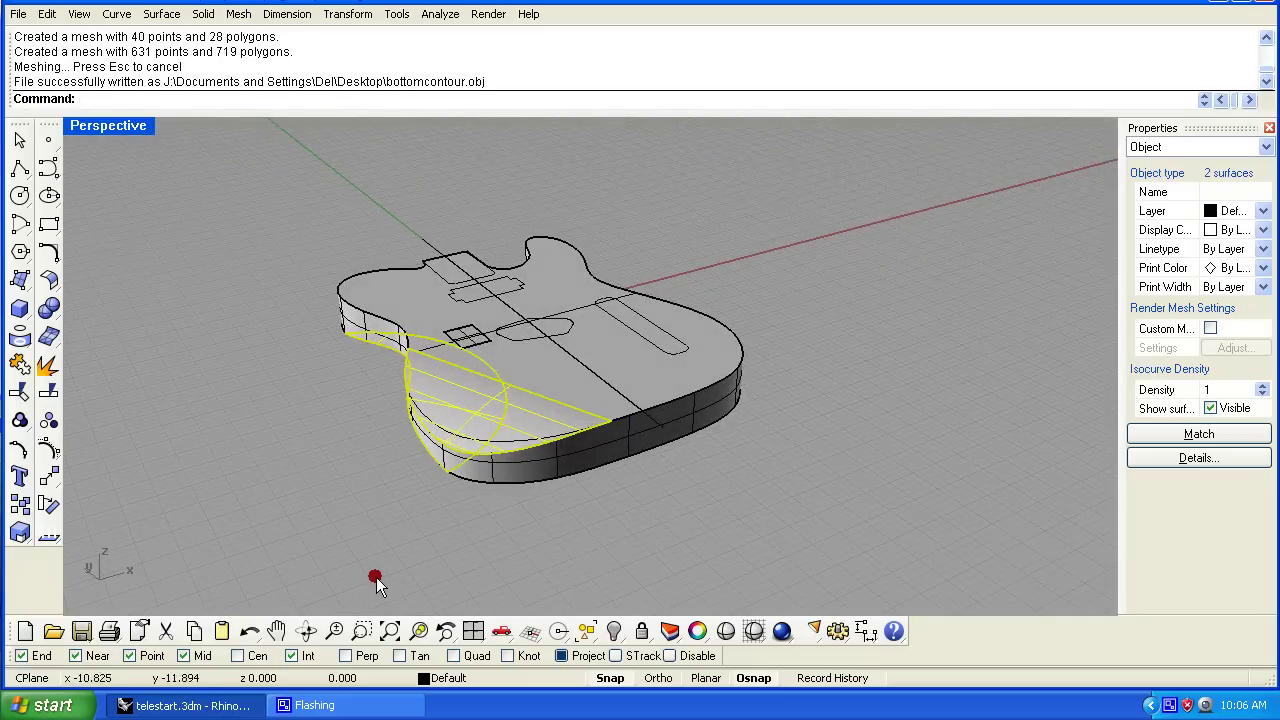